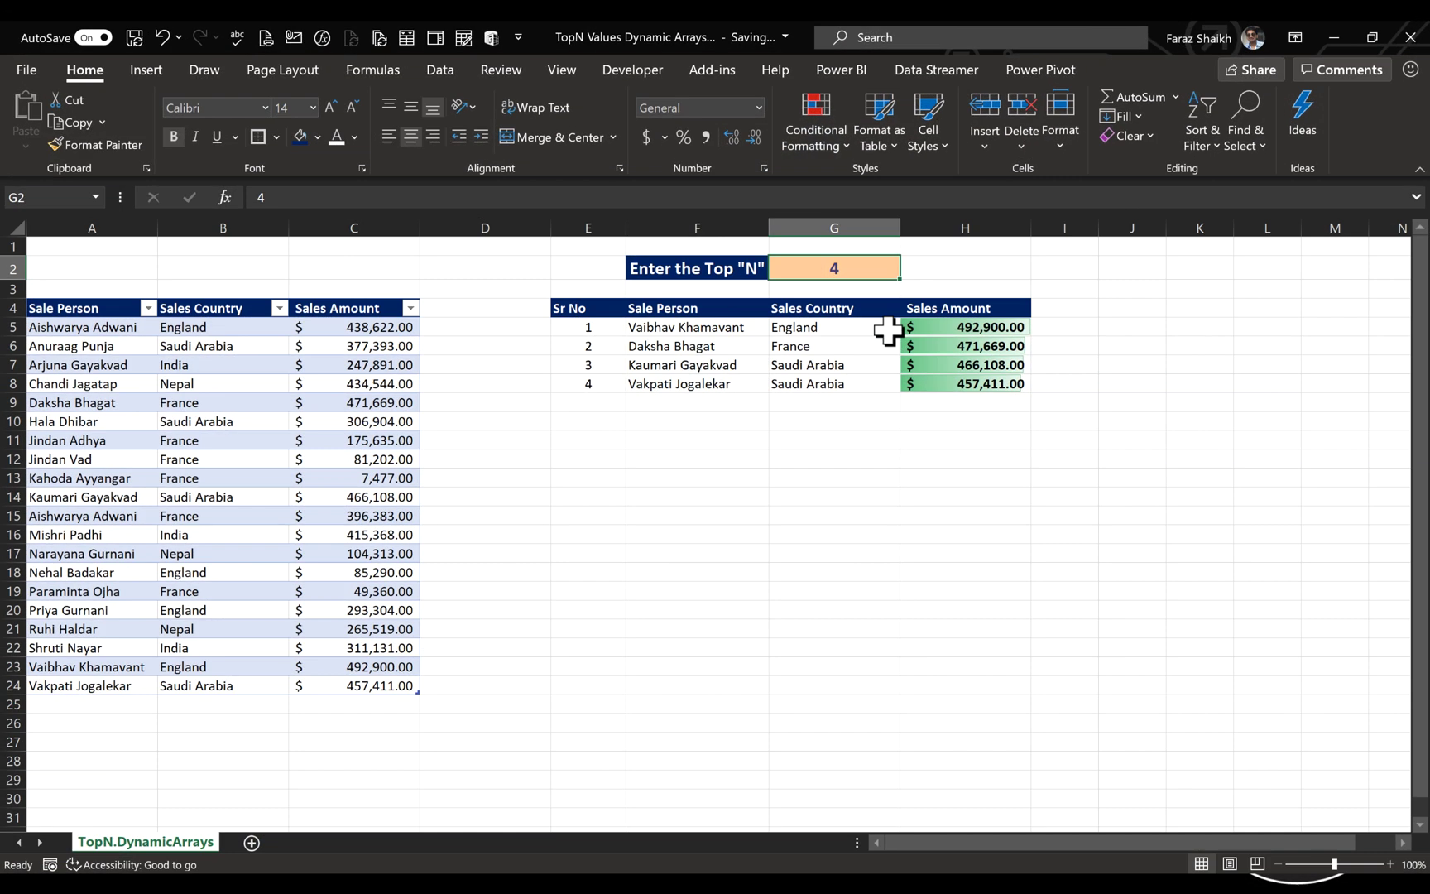
Try Top N values of 5, 10 and 7 in the finished demo's N cell
{"action": "type", "text": "5"}
{"action": "key", "text": "Return"}
{"action": "left_click", "coordinate": [875, 265]}
{"action": "type", "text": "10"}
{"action": "key", "text": "Return"}
{"action": "left_click", "coordinate": [875, 262]}
{"action": "type", "text": "7"}
{"action": "key", "text": "Return"}
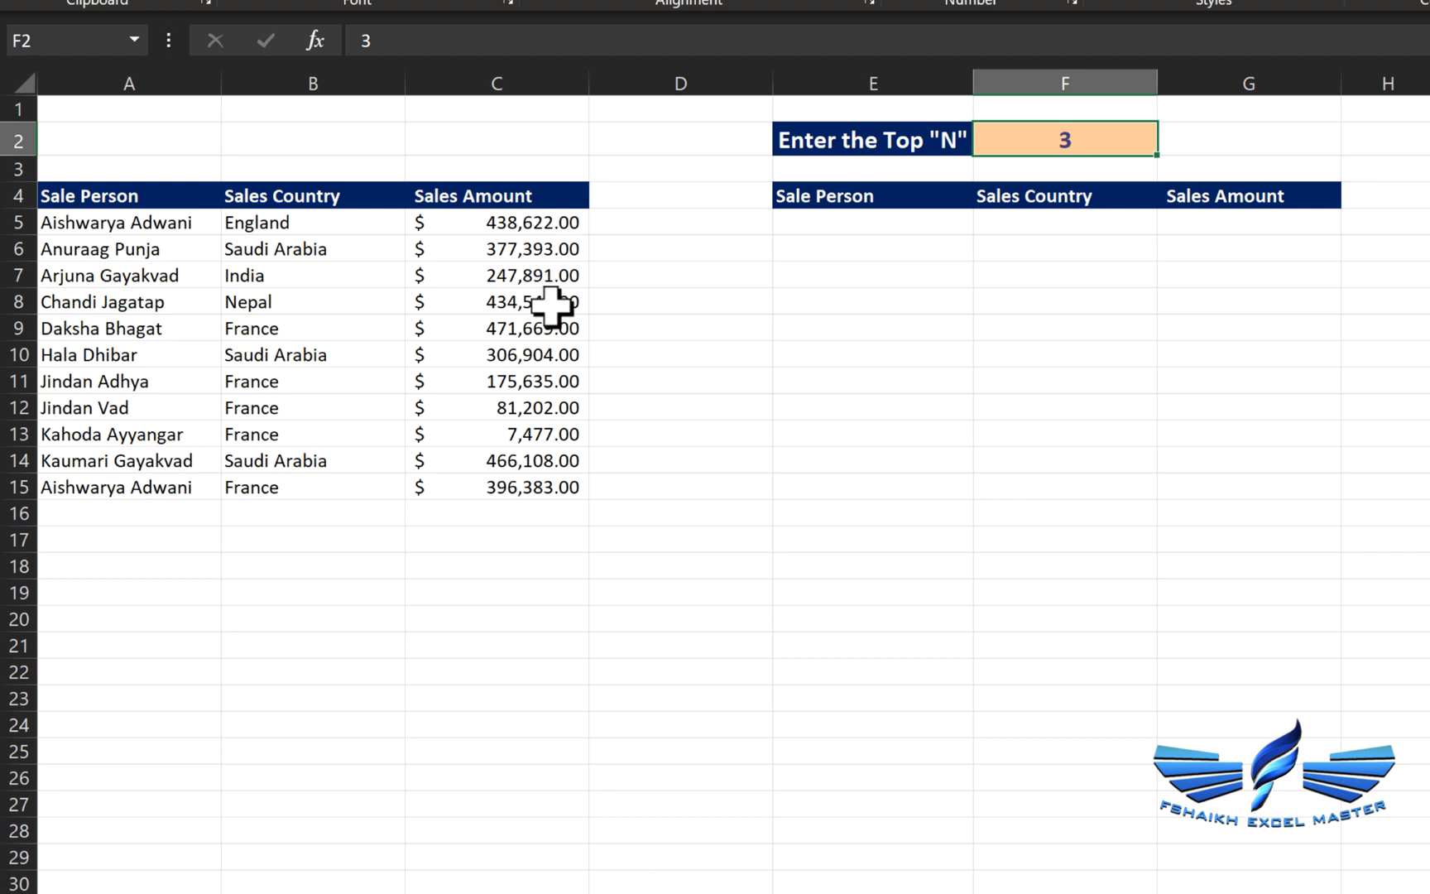
{"action": "left_click", "coordinate": [1101, 137]}
{"action": "type", "text": "4"}
{"action": "key", "text": "ctrl+Return"}
{"action": "type", "text": "5"}
{"action": "key", "text": "ctrl+Return"}
{"action": "type", "text": "10"}
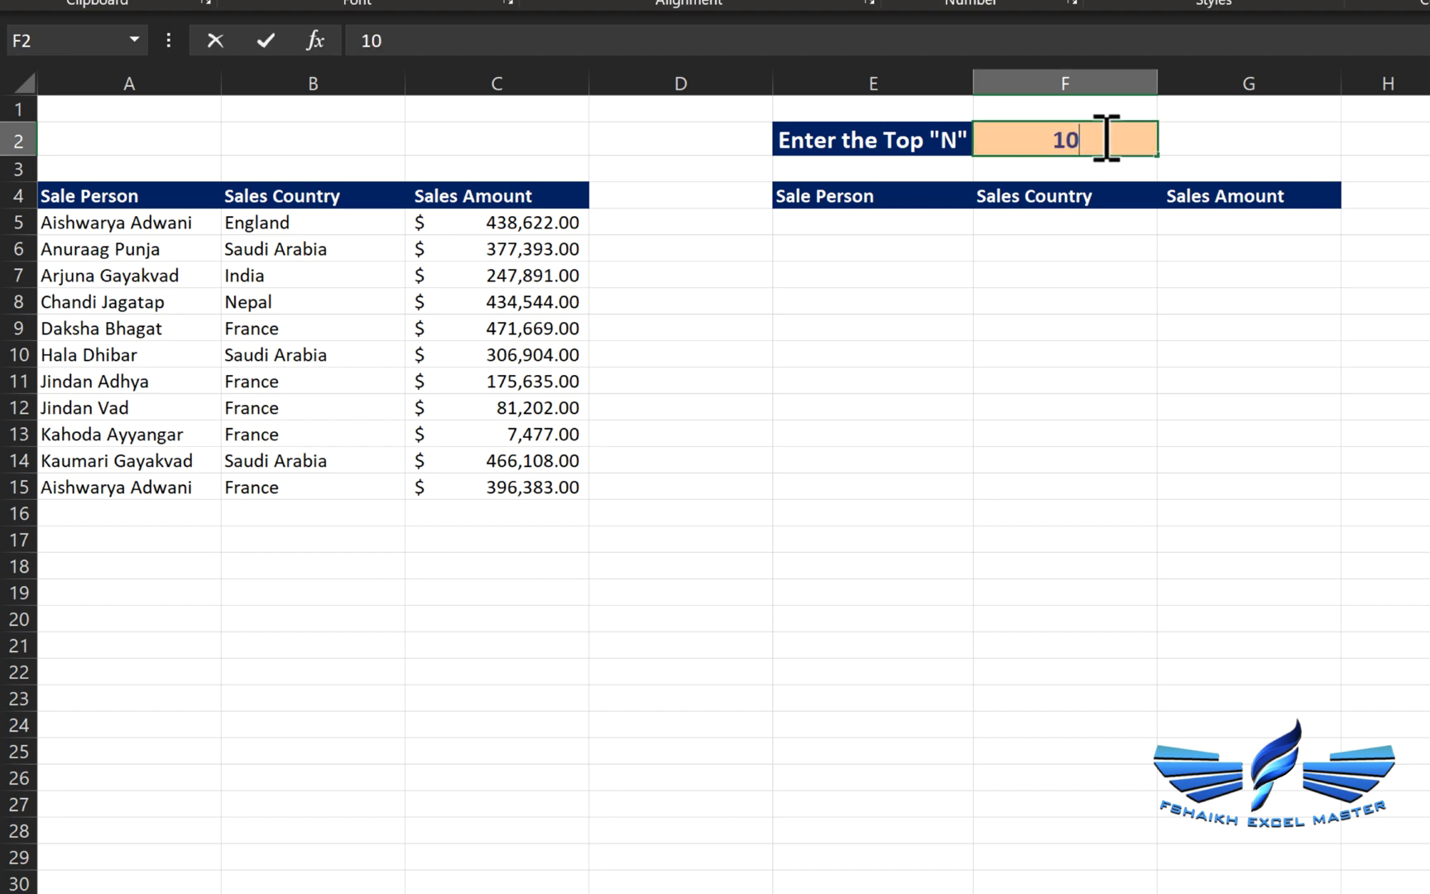
{"action": "key", "text": "Tab"}
{"action": "left_click", "coordinate": [1101, 137]}
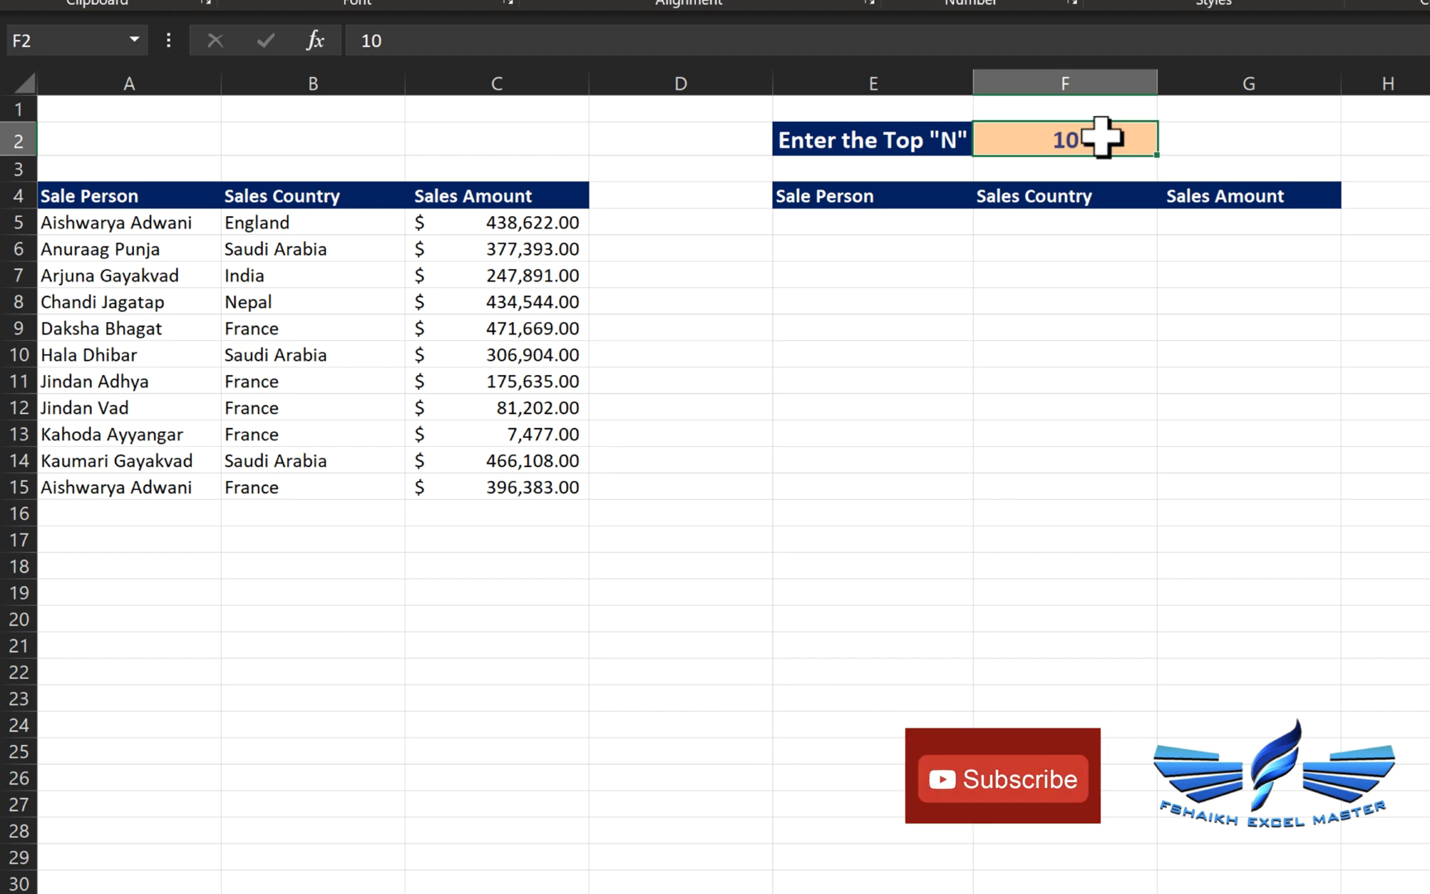
{"action": "type", "text": "3"}
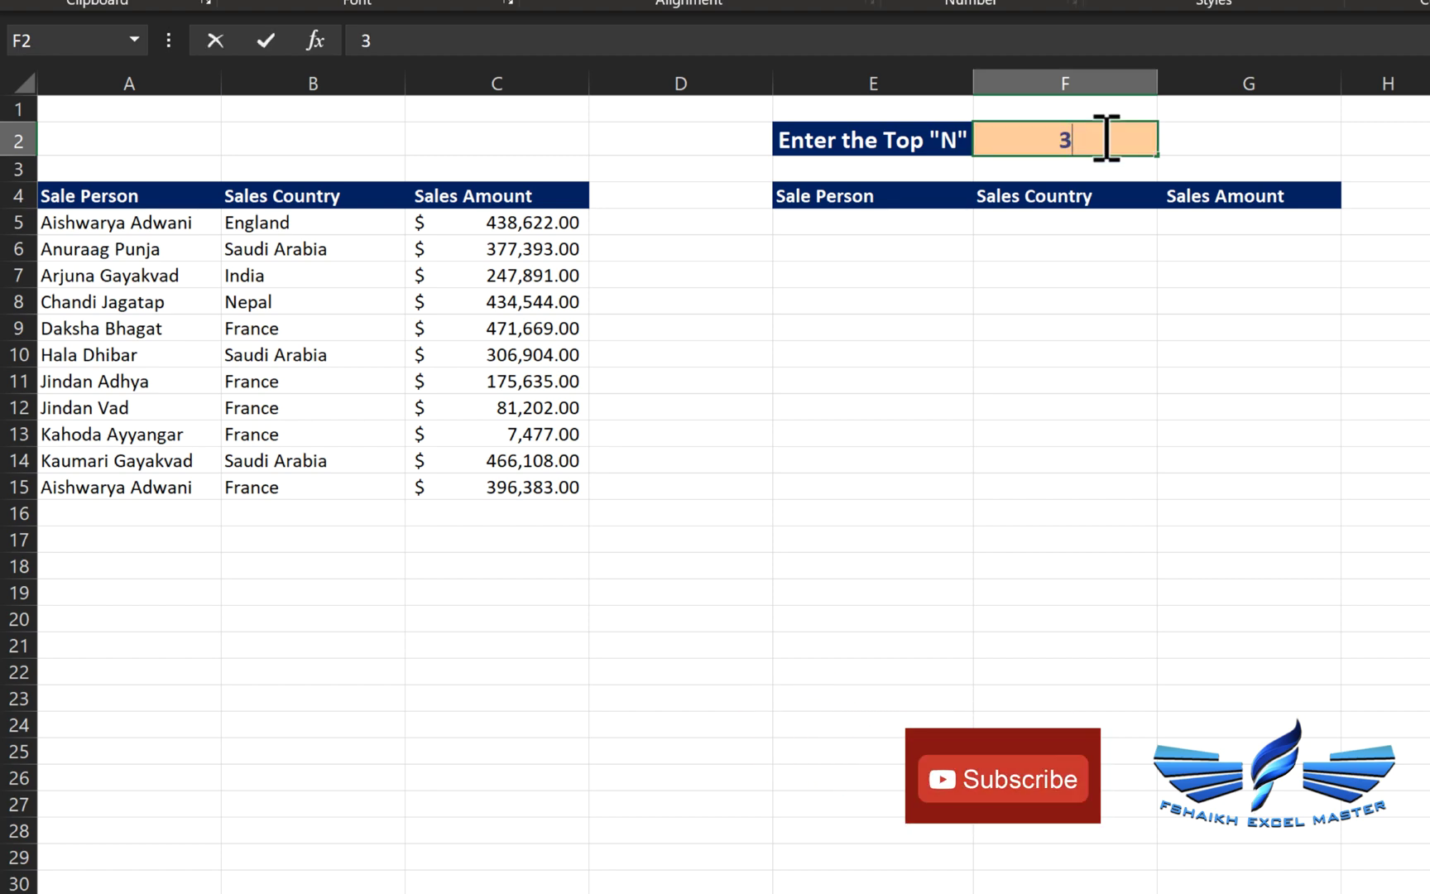
{"action": "key", "text": "Return"}
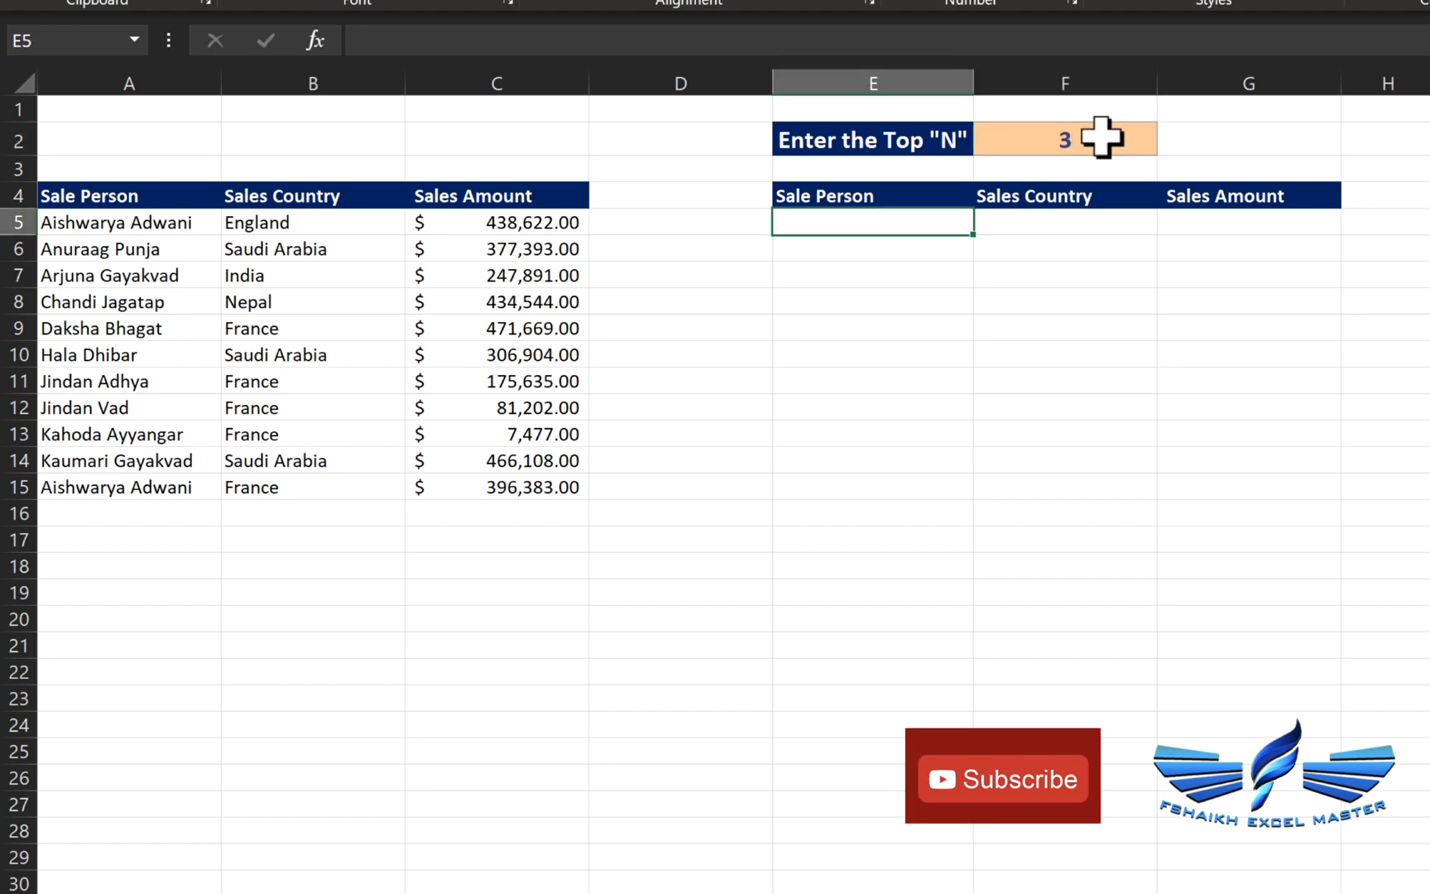
{"action": "type", "text": "="}
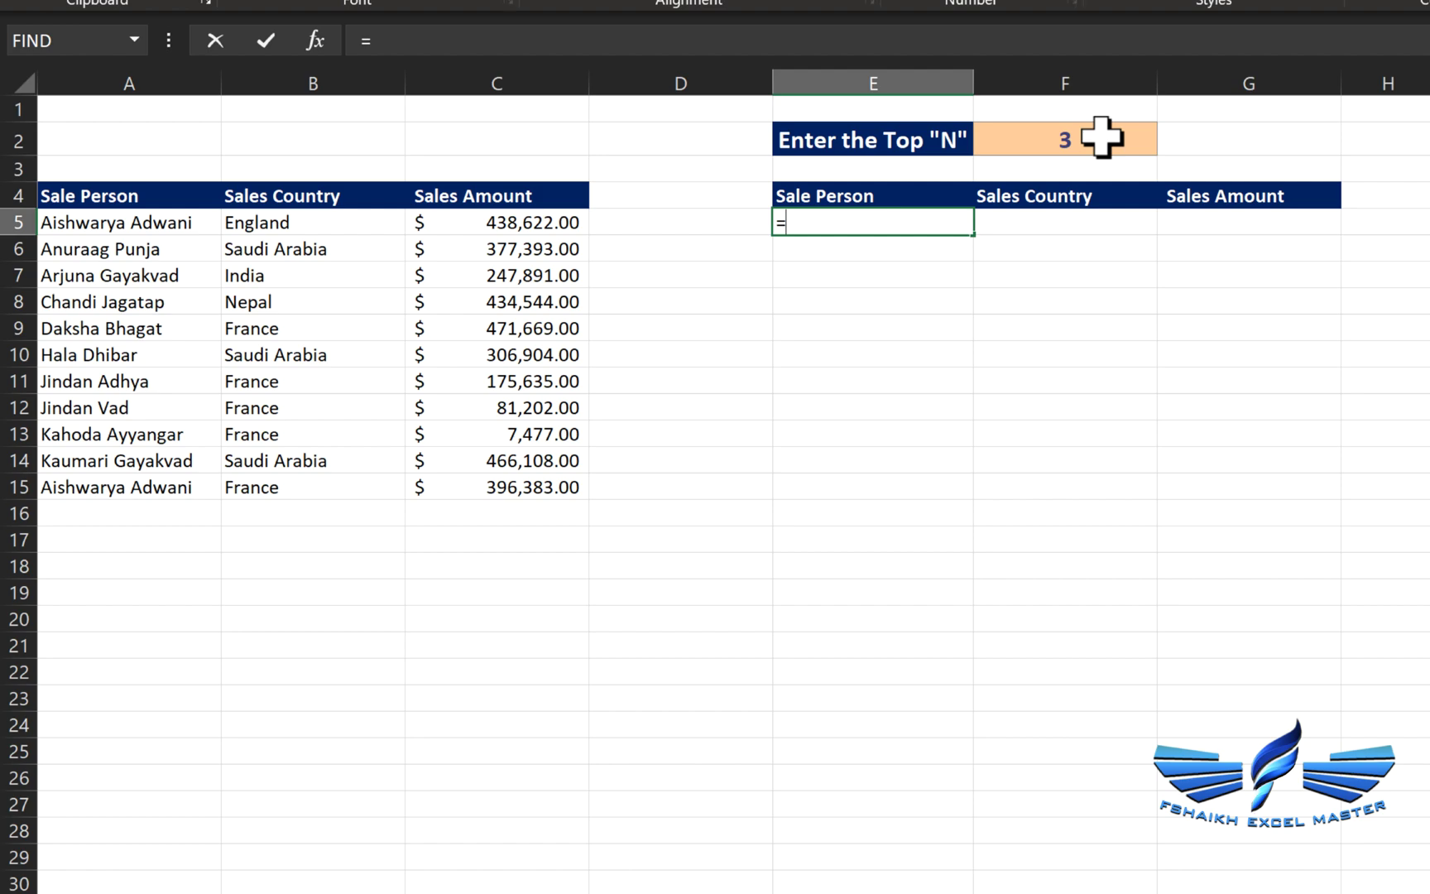
{"action": "type", "text": "lag"}
{"action": "key", "text": "BackSpace"}
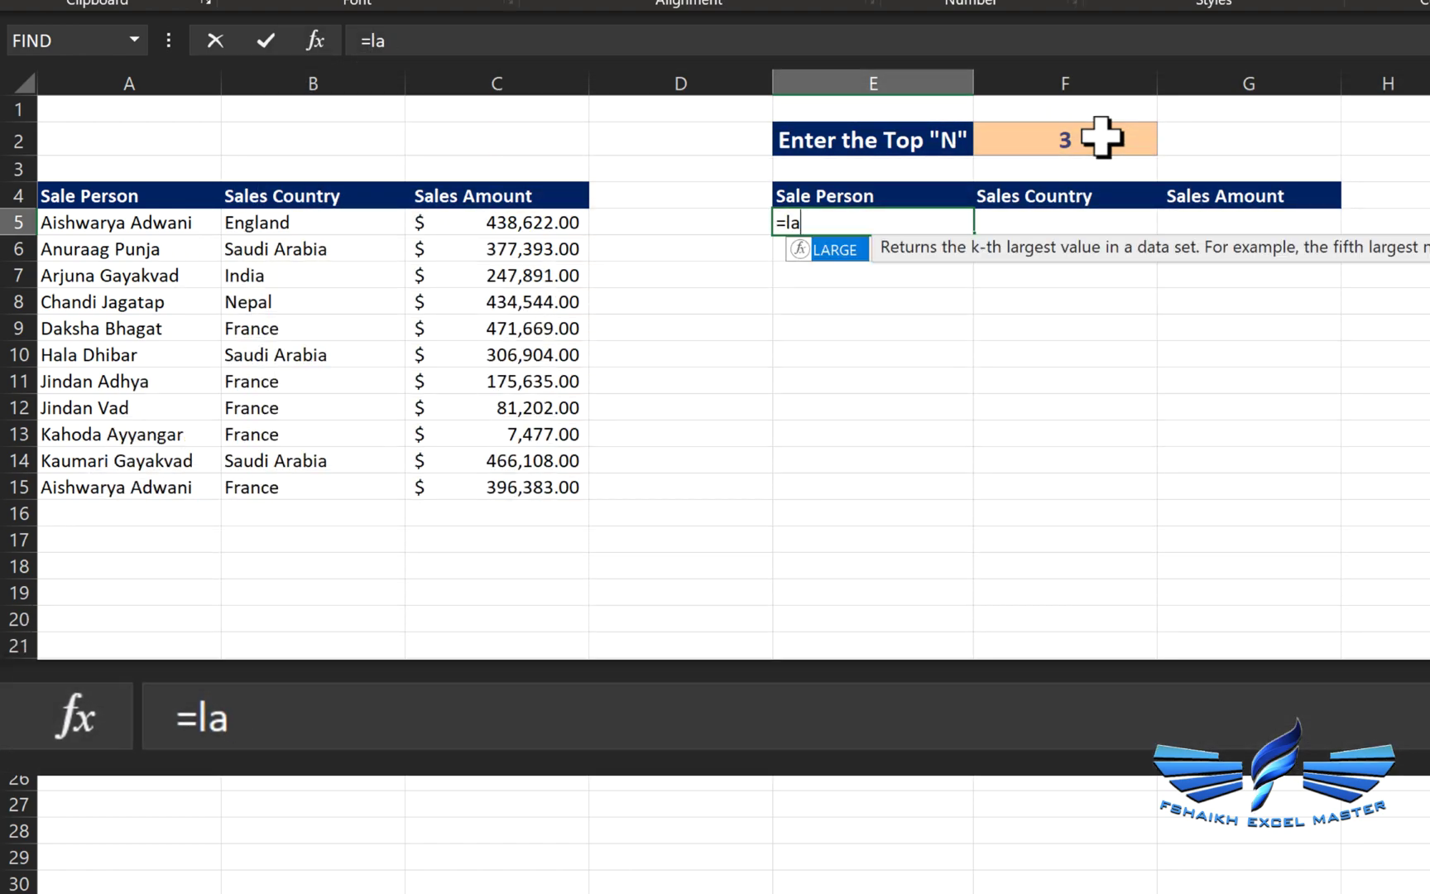
{"action": "key", "text": "Tab"}
{"action": "left_click_drag", "start_coordinate": [545, 223], "coordinate": [510, 496]}
{"action": "type", "text": ",3)"}
{"action": "key", "text": "Return"}
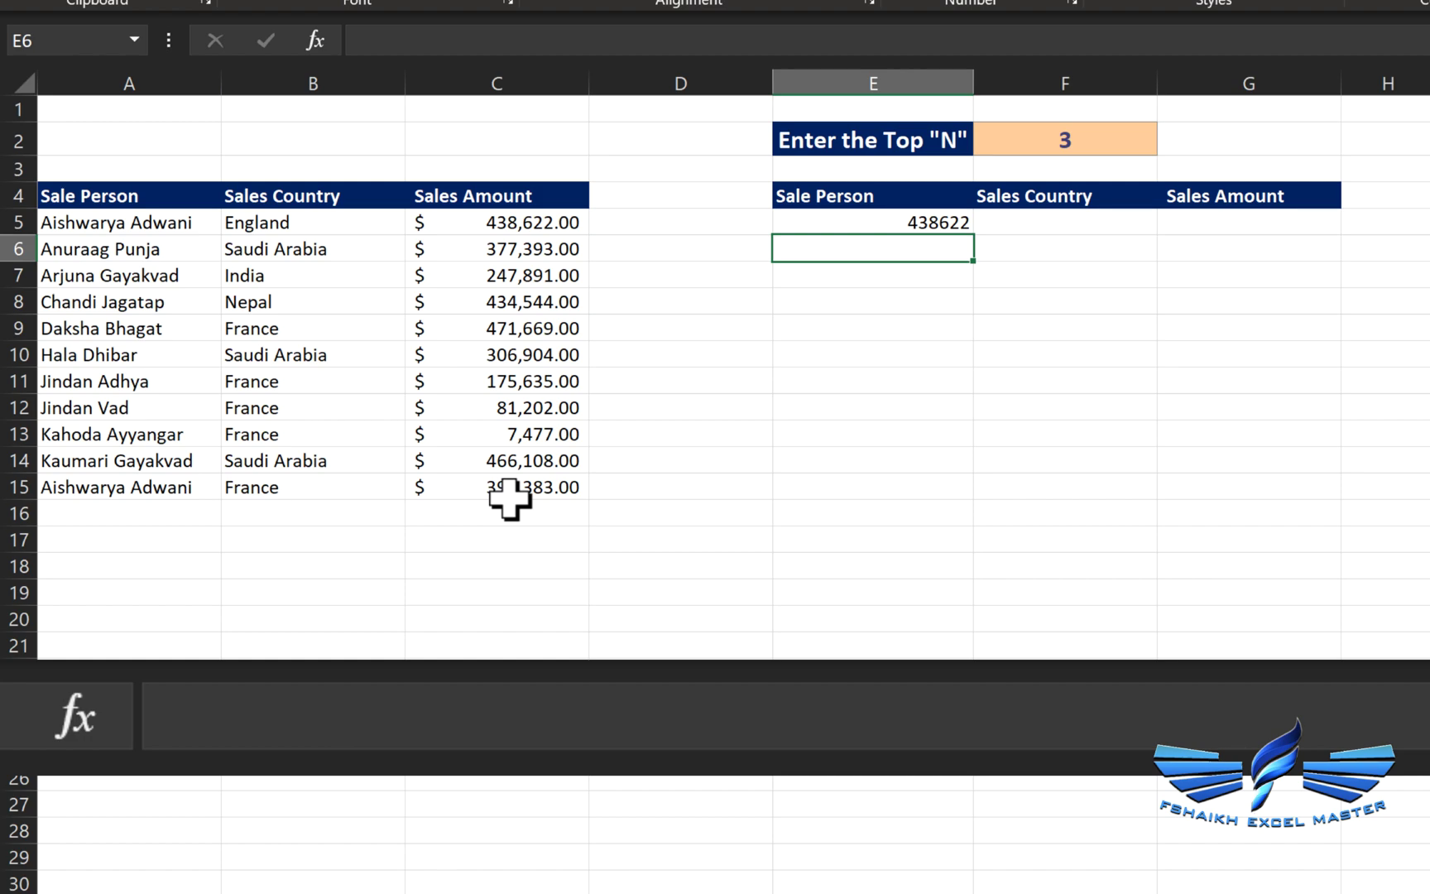
{"action": "left_click", "coordinate": [914, 222]}
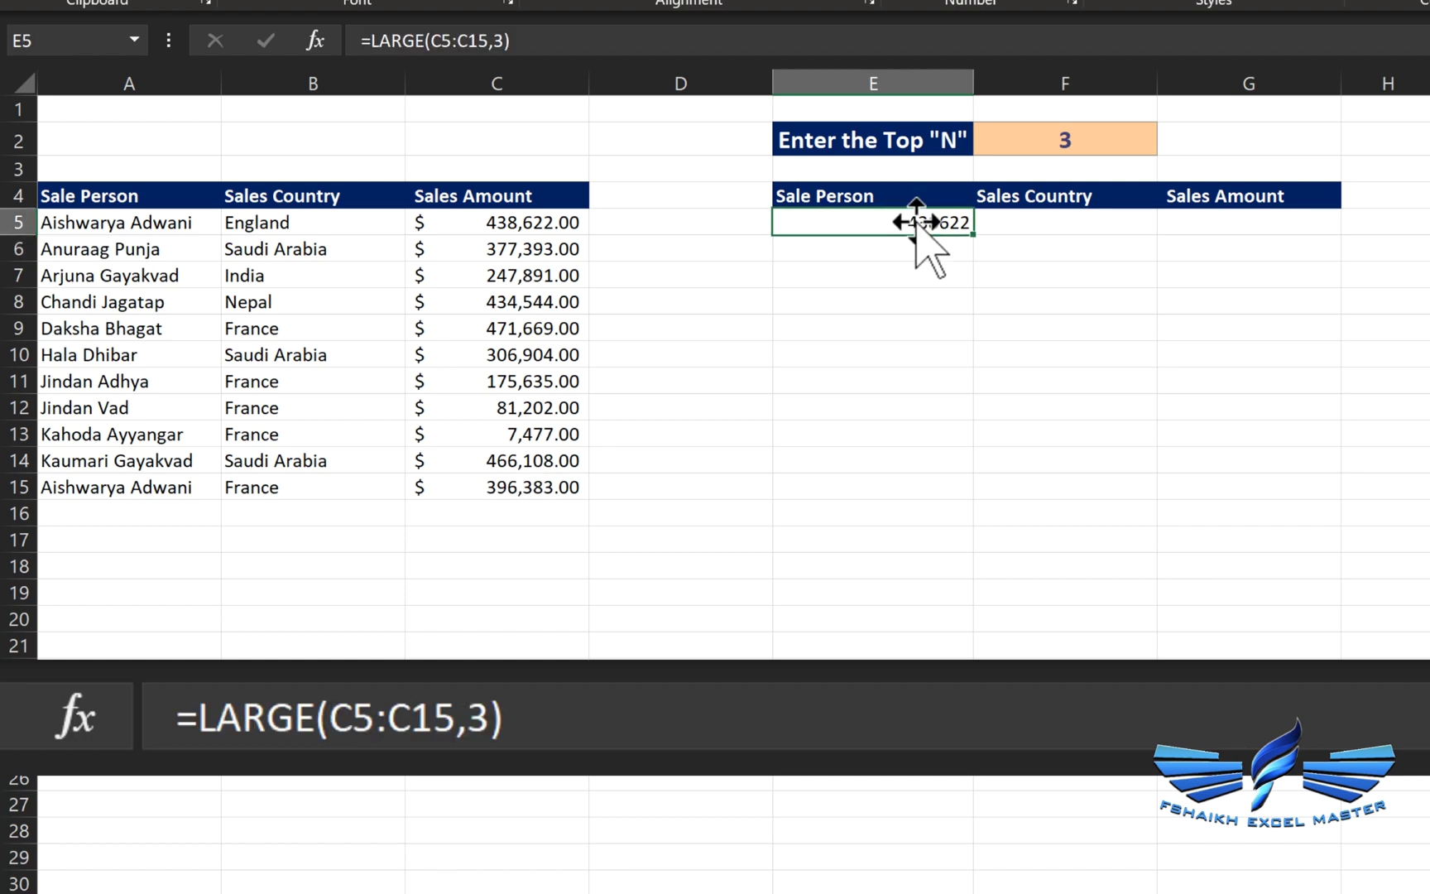
{"action": "double_click", "coordinate": [960, 222]}
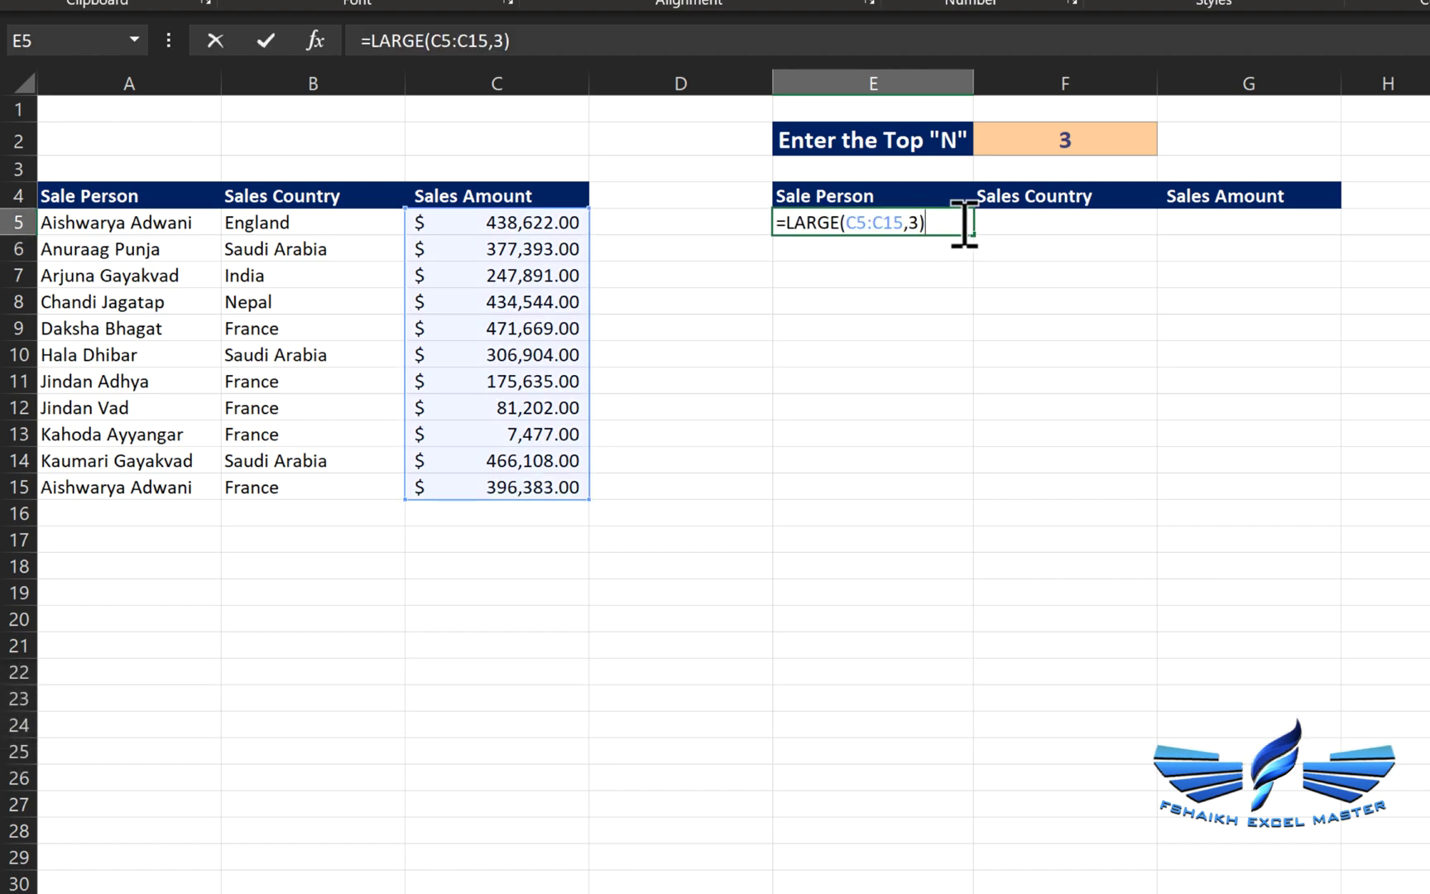
{"action": "left_click", "coordinate": [918, 222]}
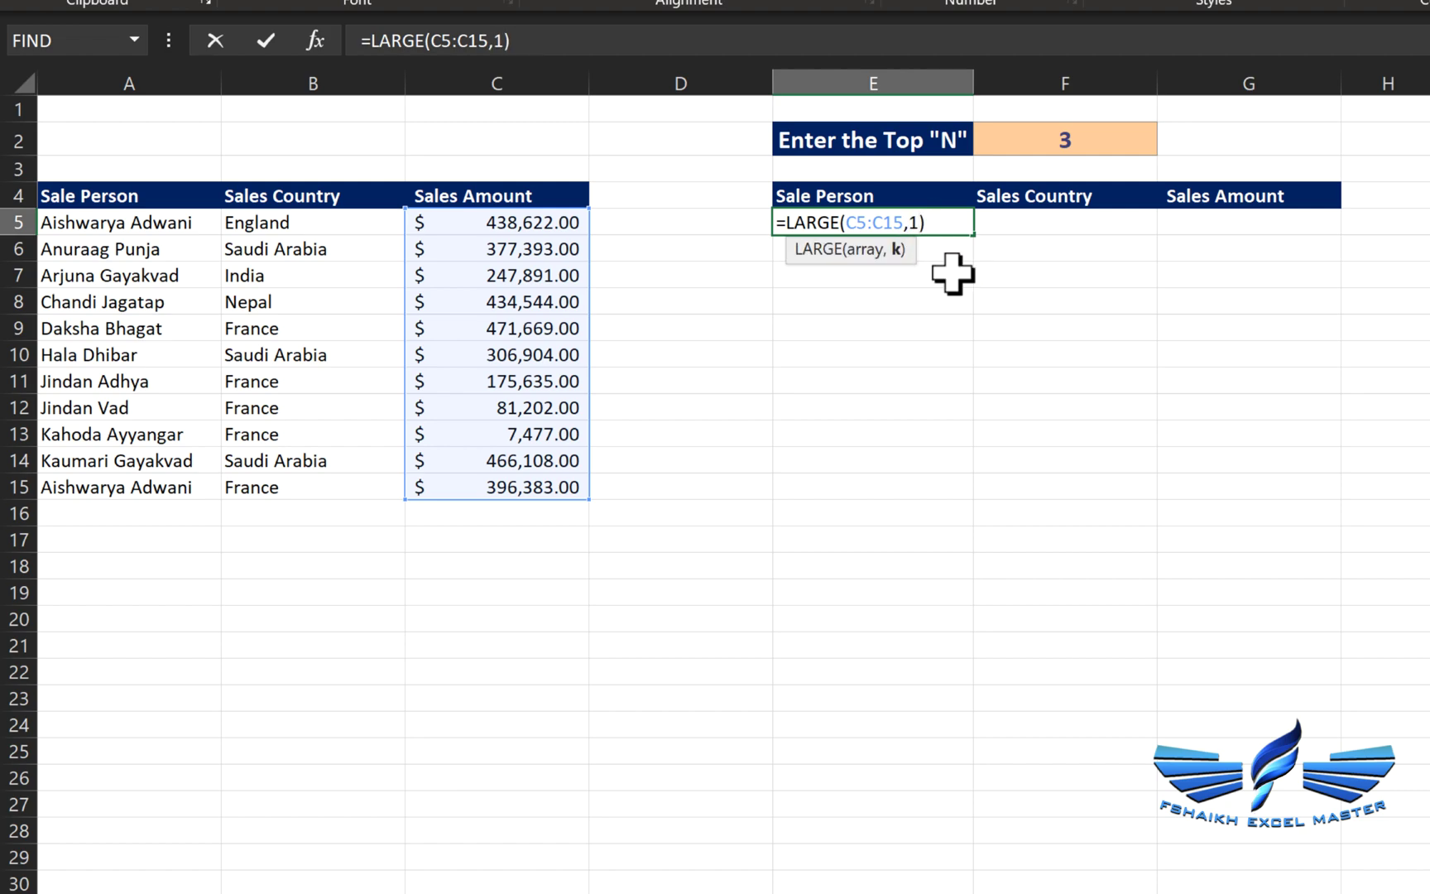
{"action": "key", "text": "Return"}
{"action": "left_click", "coordinate": [960, 203]}
{"action": "left_click", "coordinate": [960, 215]}
{"action": "key", "text": "Delete"}
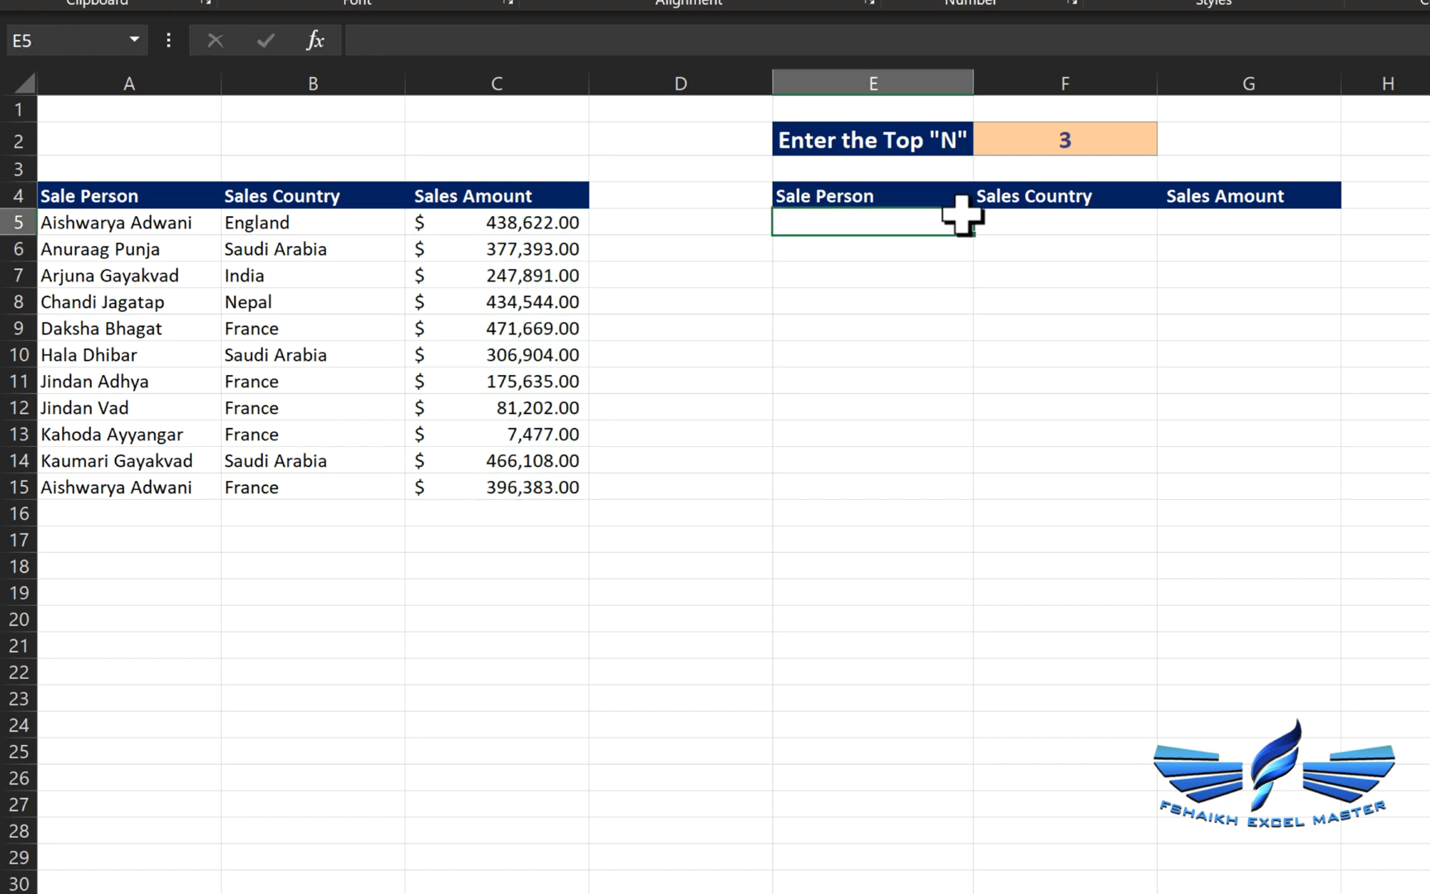
Enter =LARGE(C5:C15,F2) in E5 to get the Nth-largest sales amount
{"action": "type", "text": "=la"}
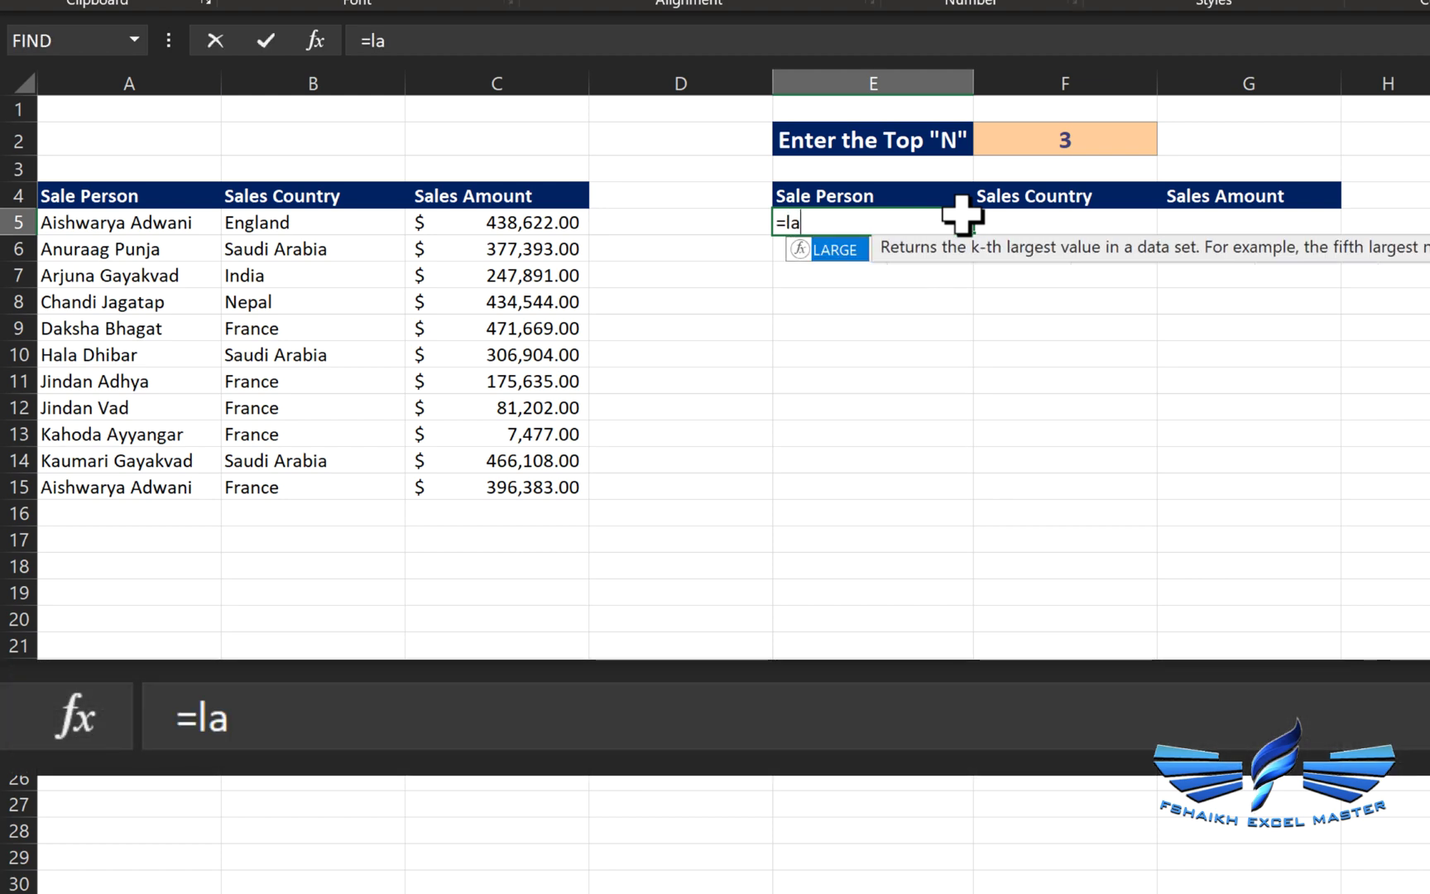
{"action": "type", "text": "rg"}
{"action": "key", "text": "Tab"}
{"action": "left_click_drag", "start_coordinate": [447, 221], "coordinate": [447, 483]}
{"action": "type", "text": ","}
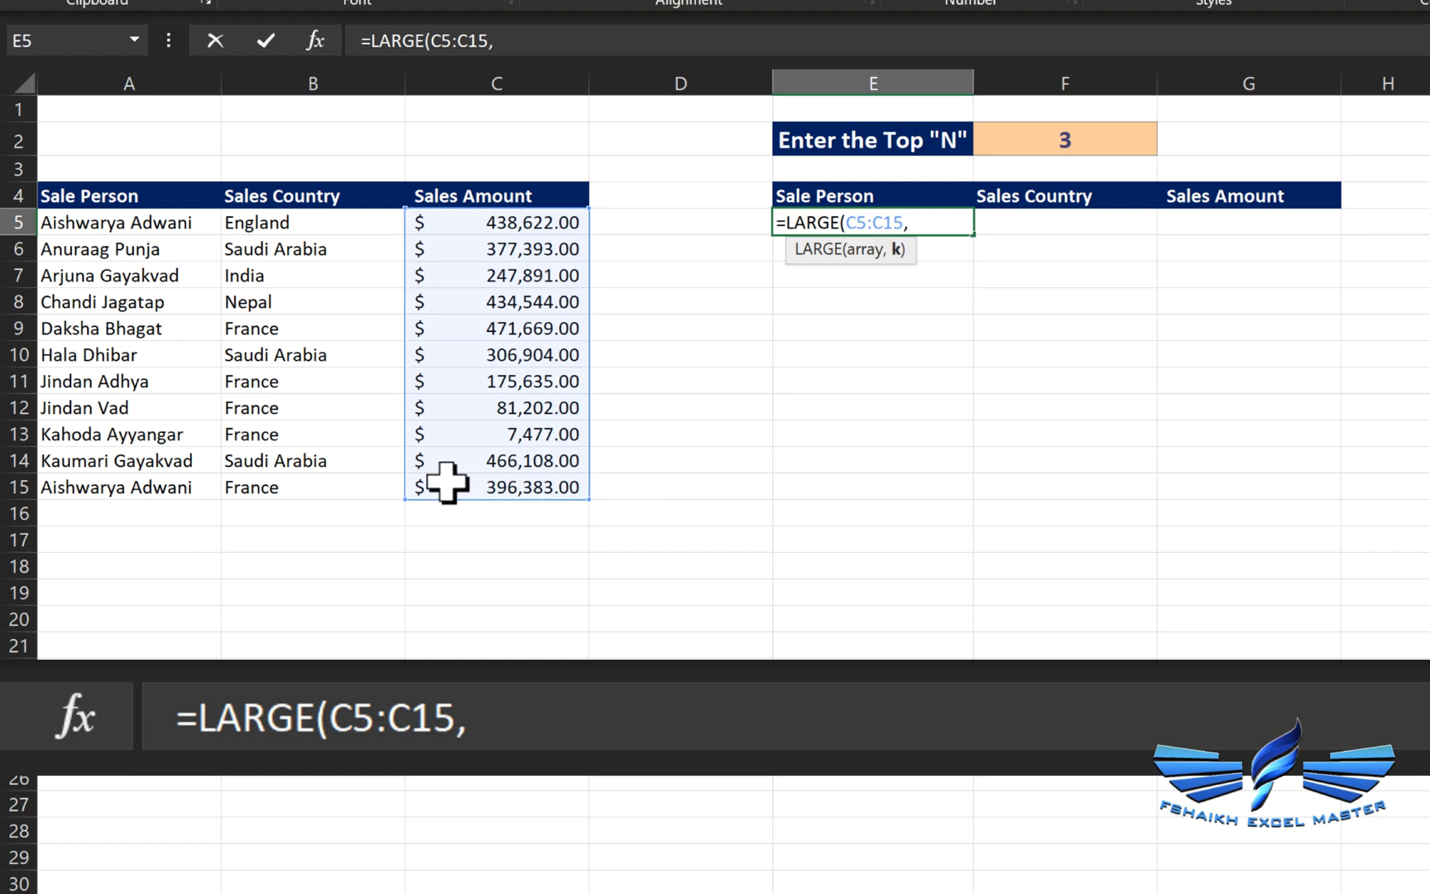
{"action": "left_click", "coordinate": [1068, 148]}
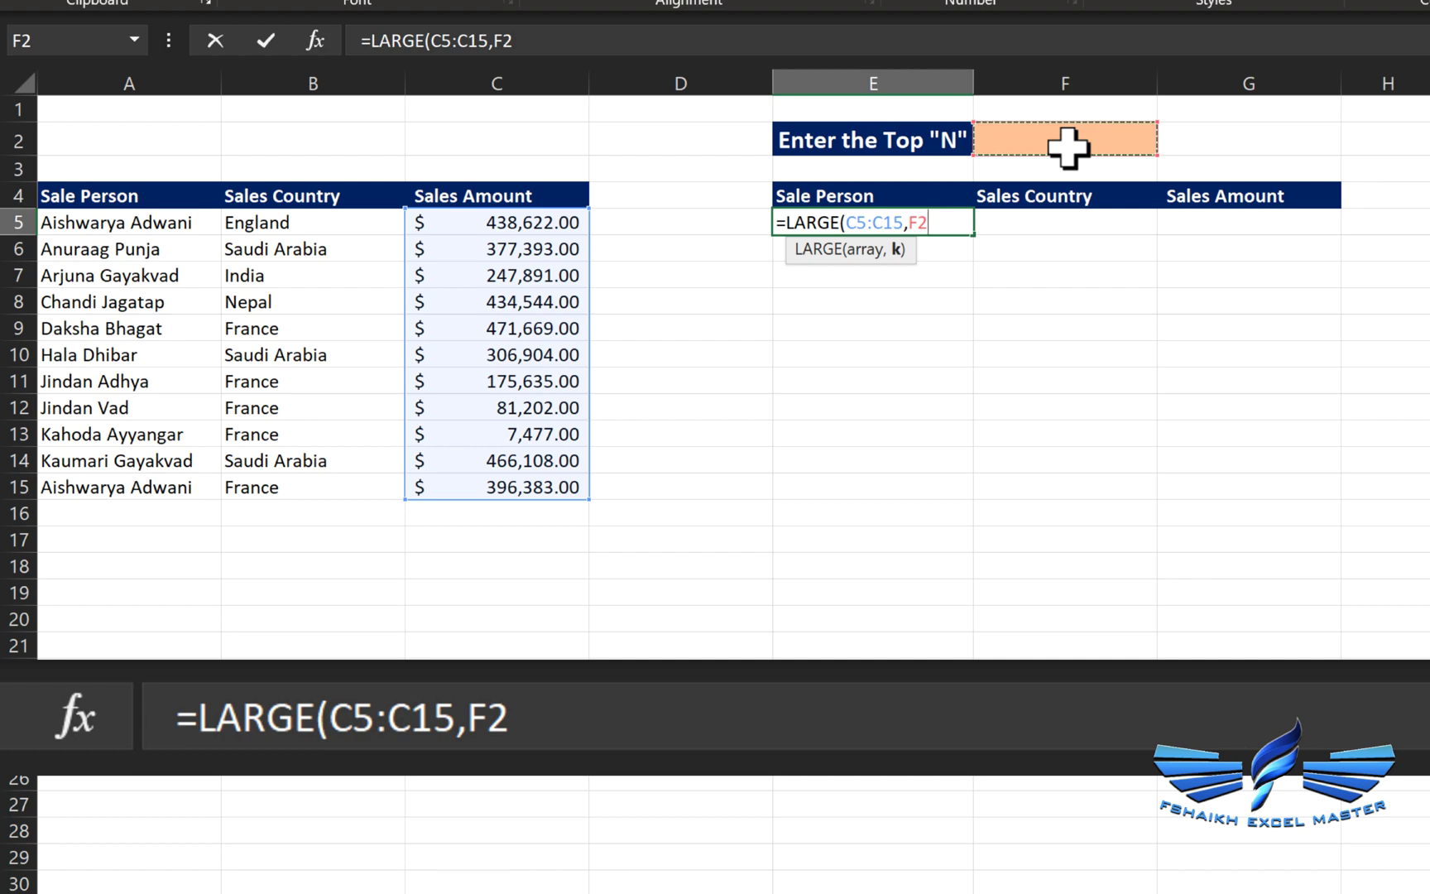
{"action": "type", "text": ")"}
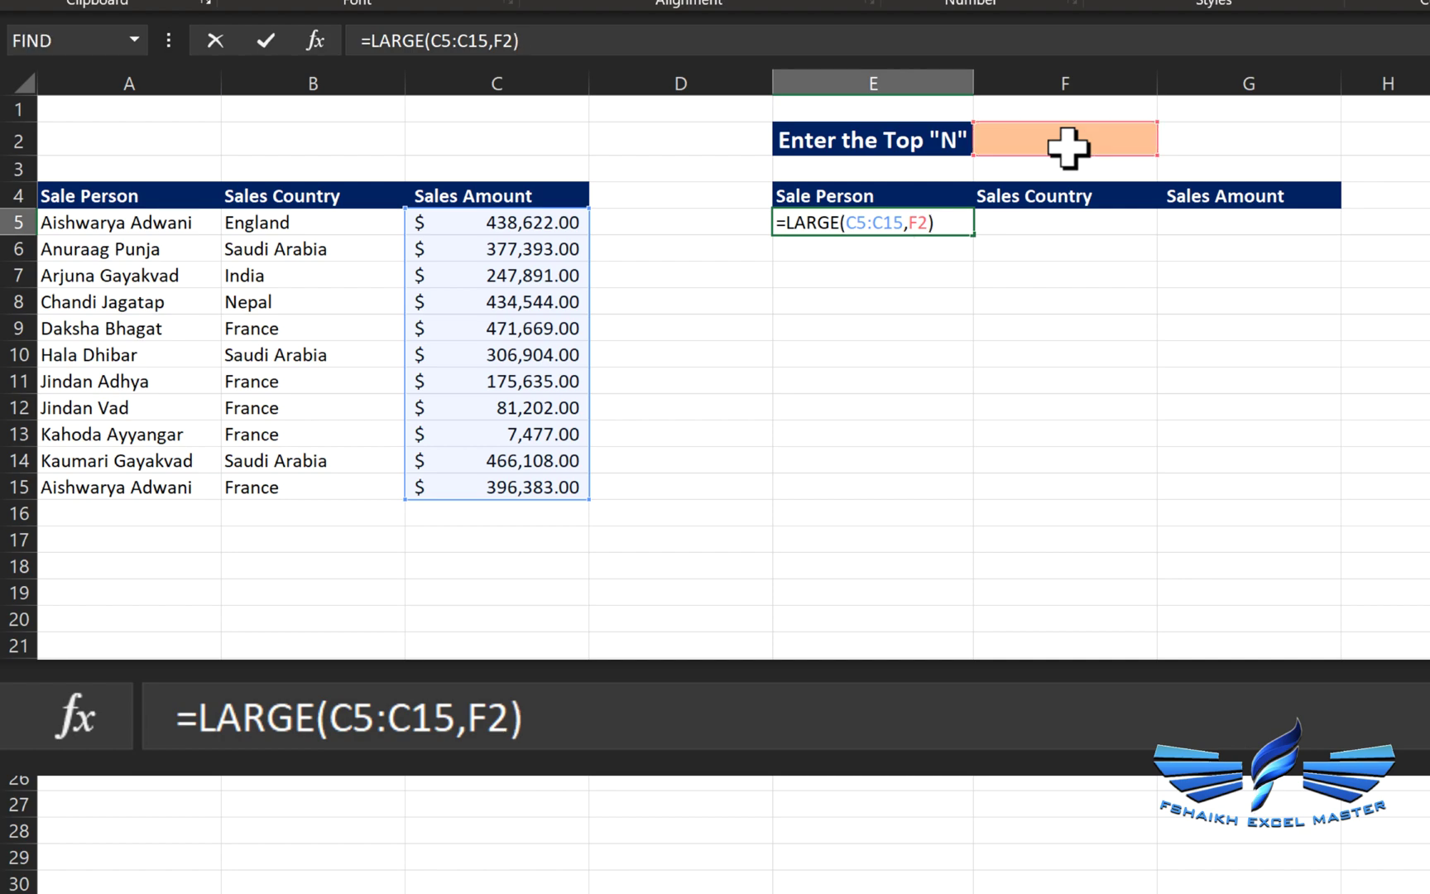
{"action": "key", "text": "Return"}
Extend the E5 formula with <=C5:C15 so TRUE/FALSE flags spill to E15
{"action": "left_click", "coordinate": [927, 224]}
{"action": "key", "text": "F2"}
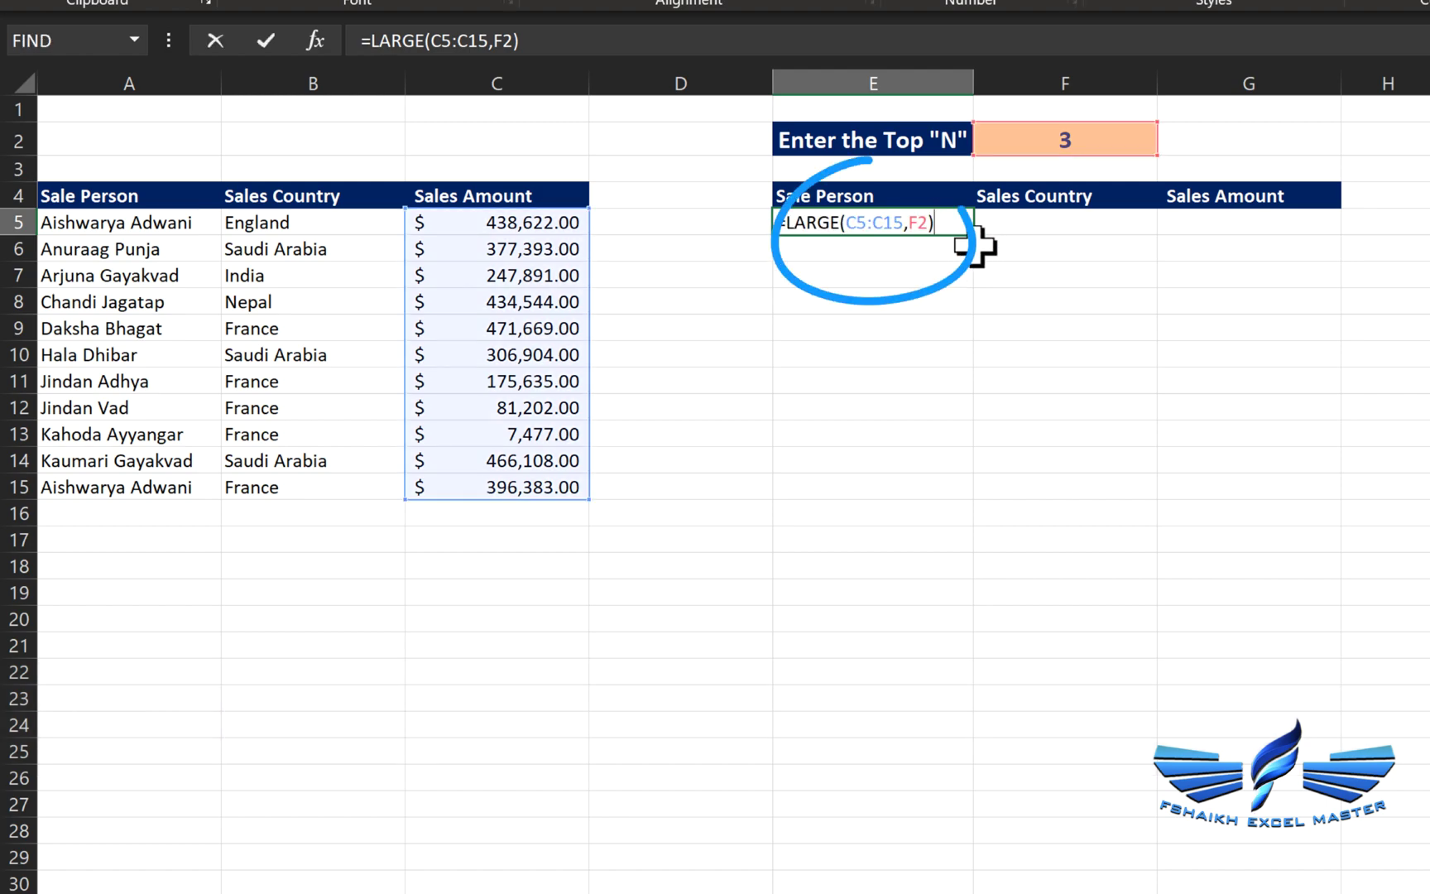
{"action": "left_click", "coordinate": [552, 227]}
{"action": "left_click", "coordinate": [891, 219]}
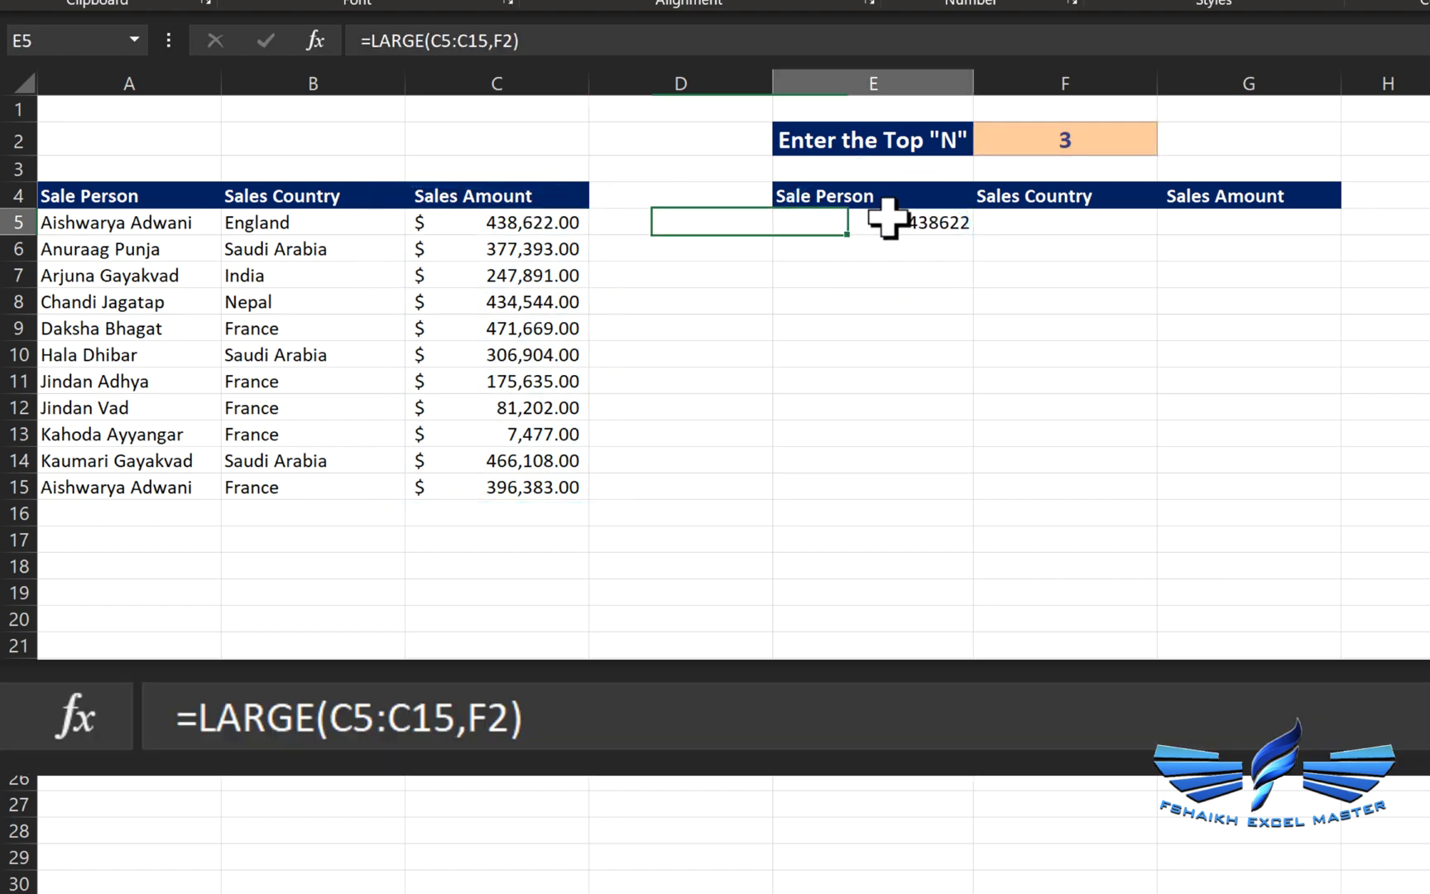
{"action": "key", "text": "F2"}
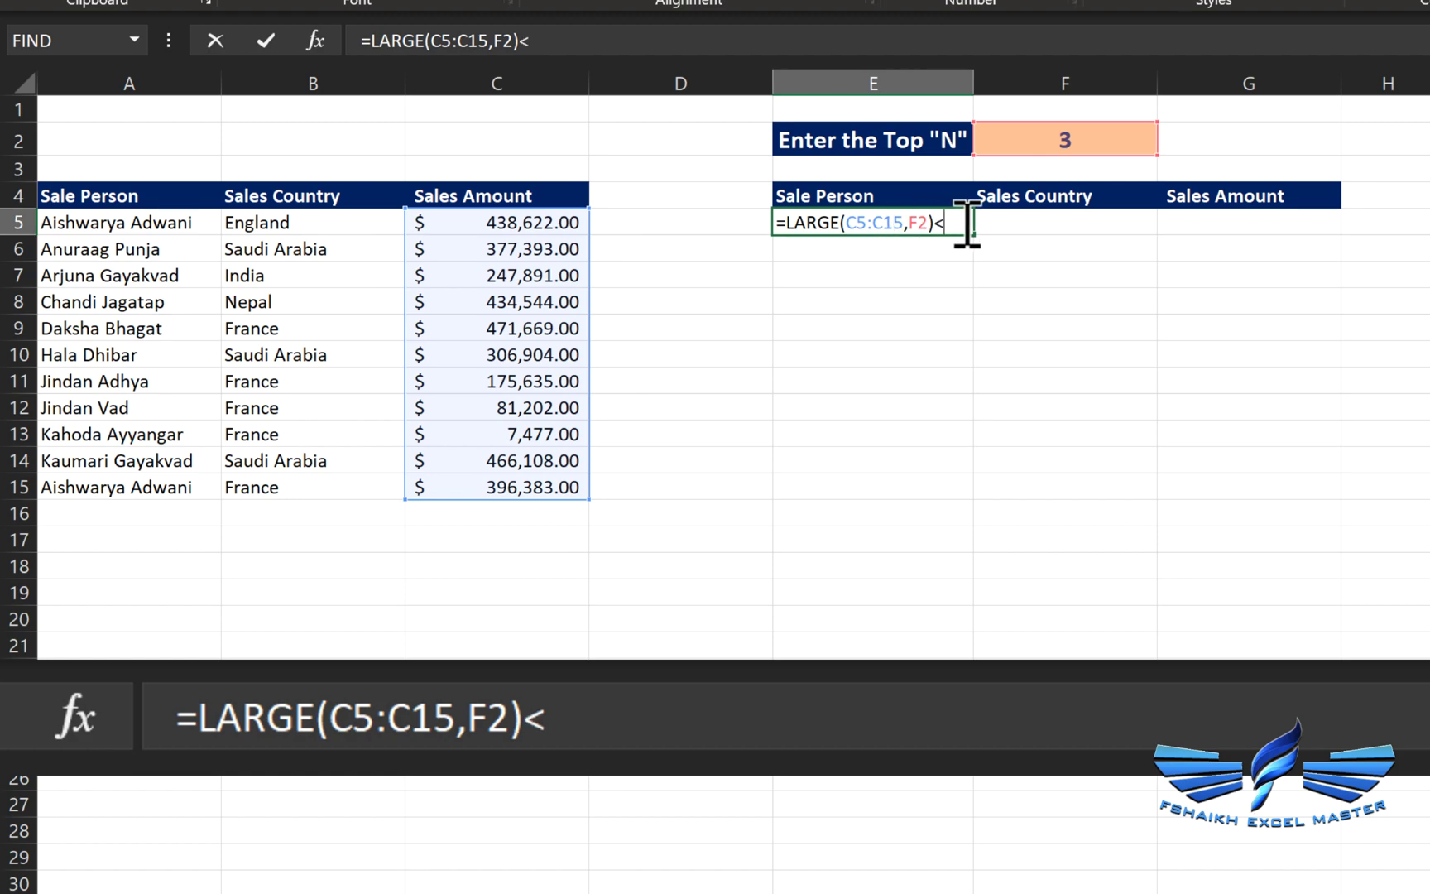
{"action": "left_click_drag", "start_coordinate": [529, 223], "coordinate": [511, 492]}
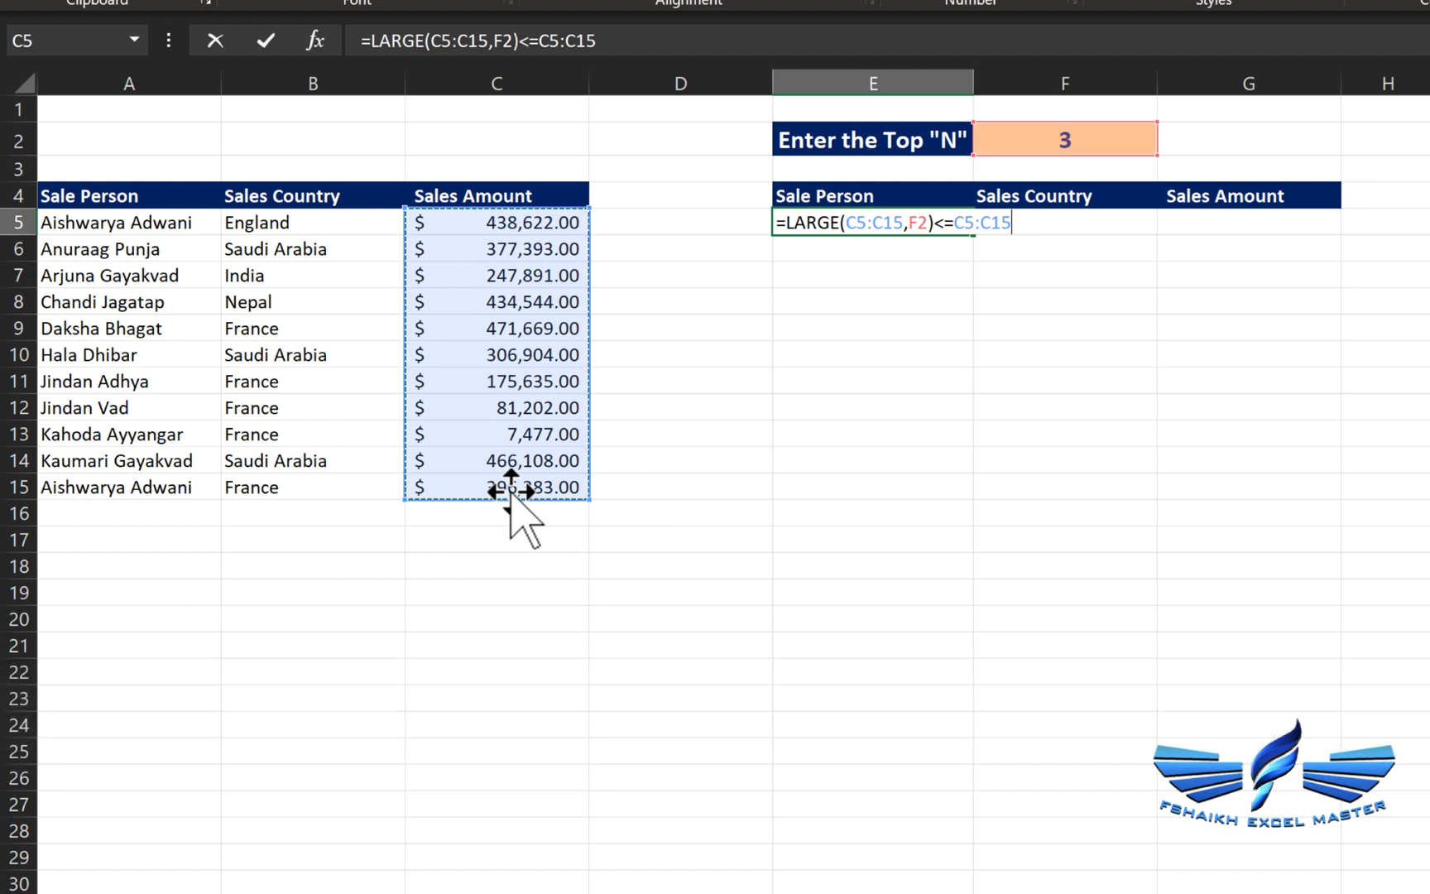
{"action": "key", "text": "Return"}
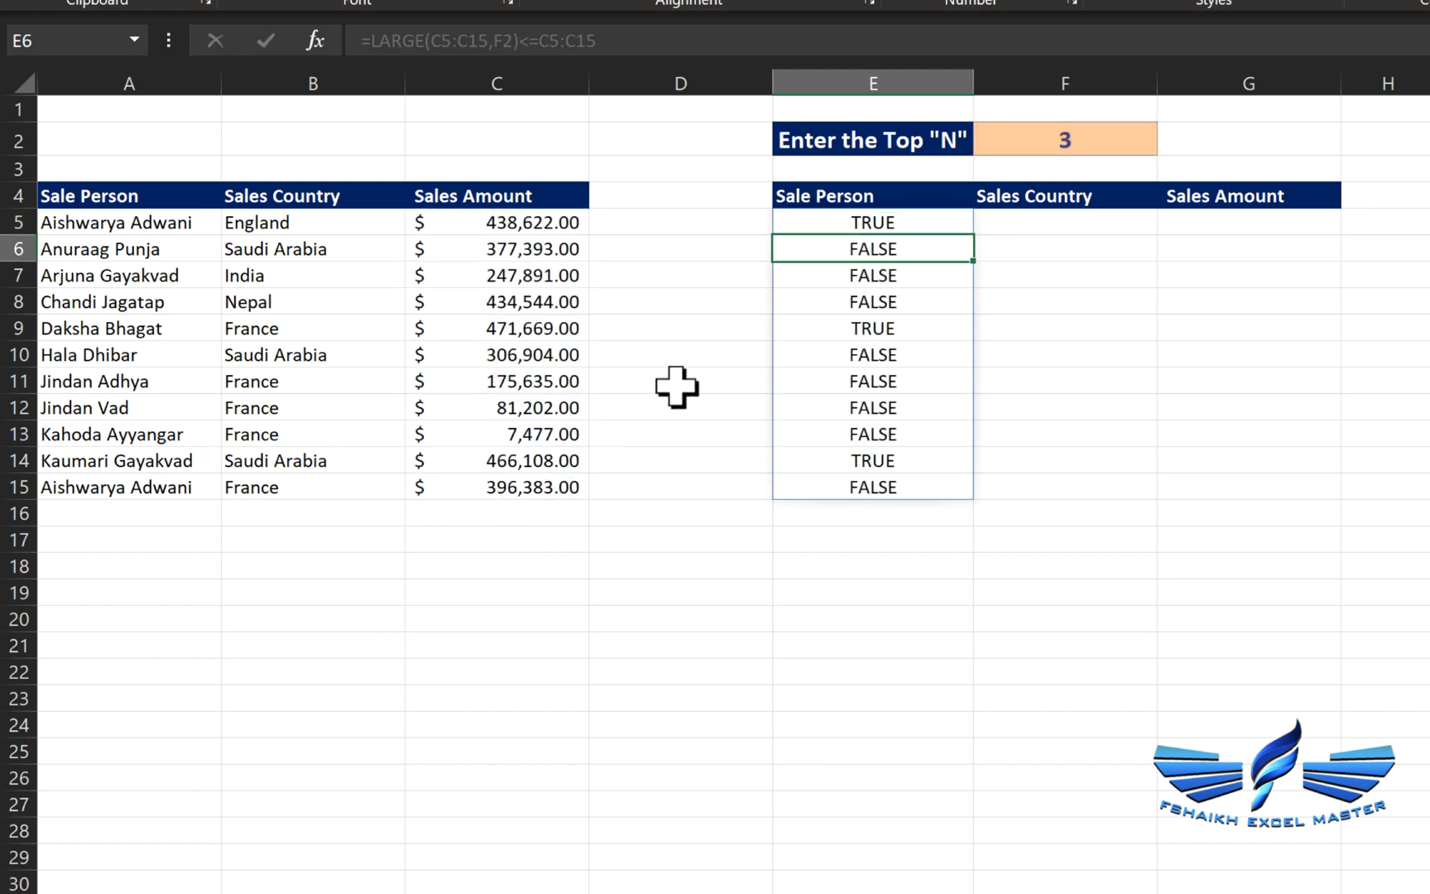
{"action": "left_click", "coordinate": [926, 220]}
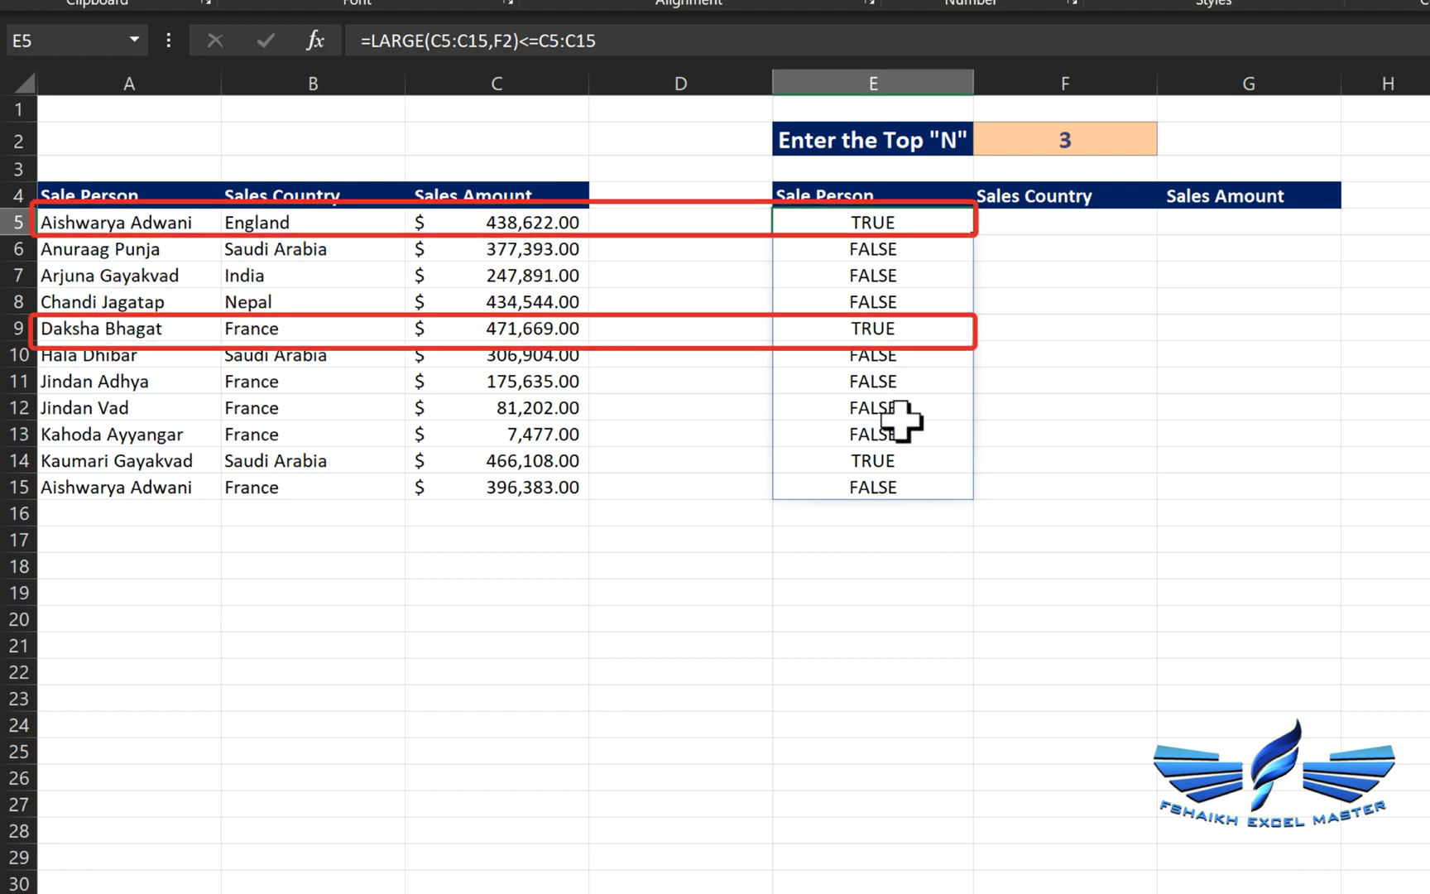
{"action": "left_click", "coordinate": [1070, 142]}
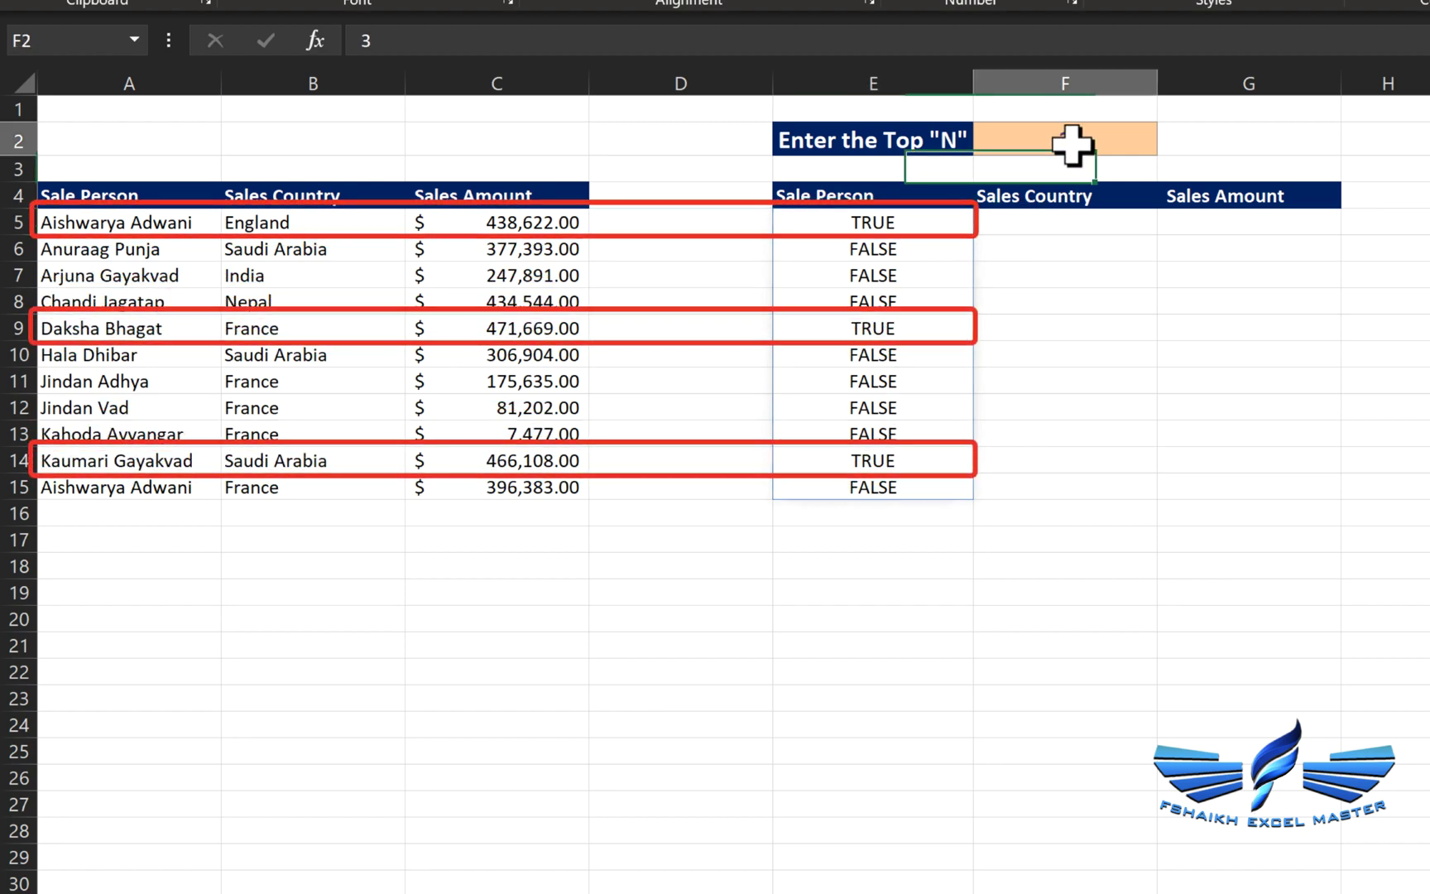
{"action": "type", "text": "5"}
{"action": "key", "text": "ctrl+Return"}
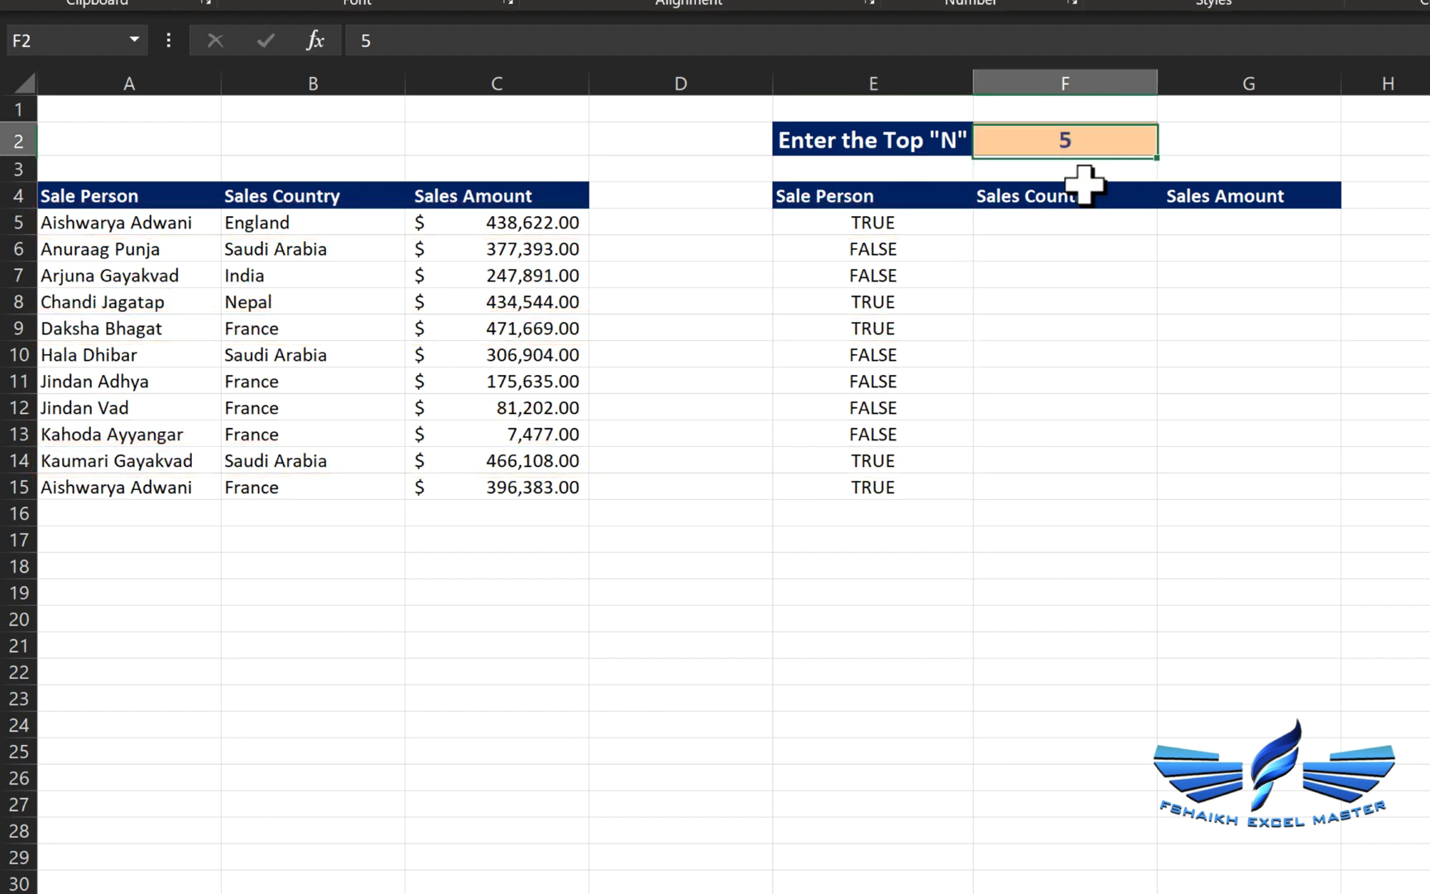
{"action": "key", "text": "F2"}
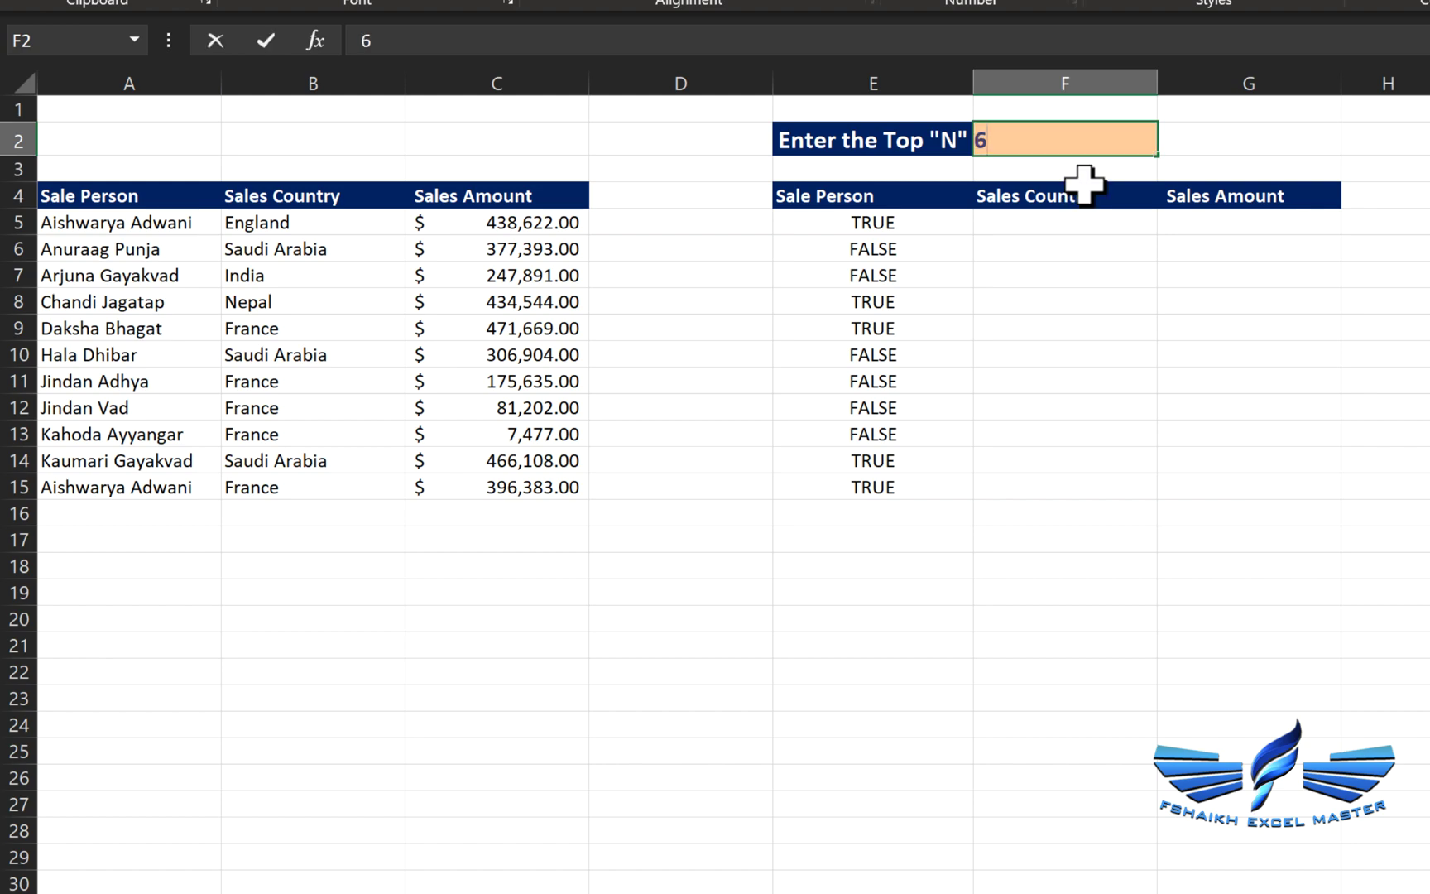
{"action": "key", "text": "ctrl+Return"}
{"action": "type", "text": "3"}
{"action": "key", "text": "Return"}
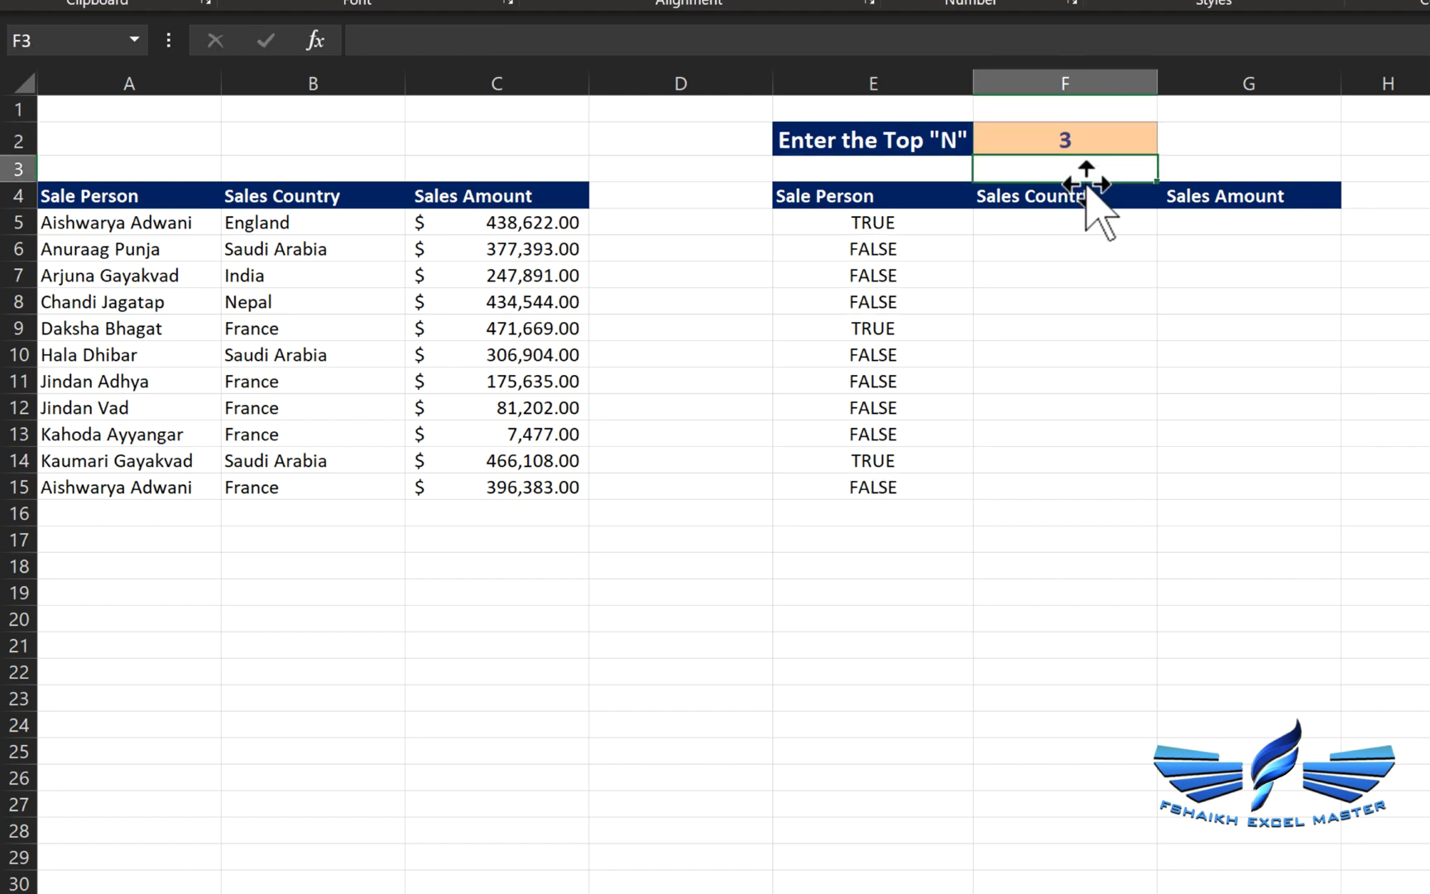
{"action": "left_click", "coordinate": [914, 220]}
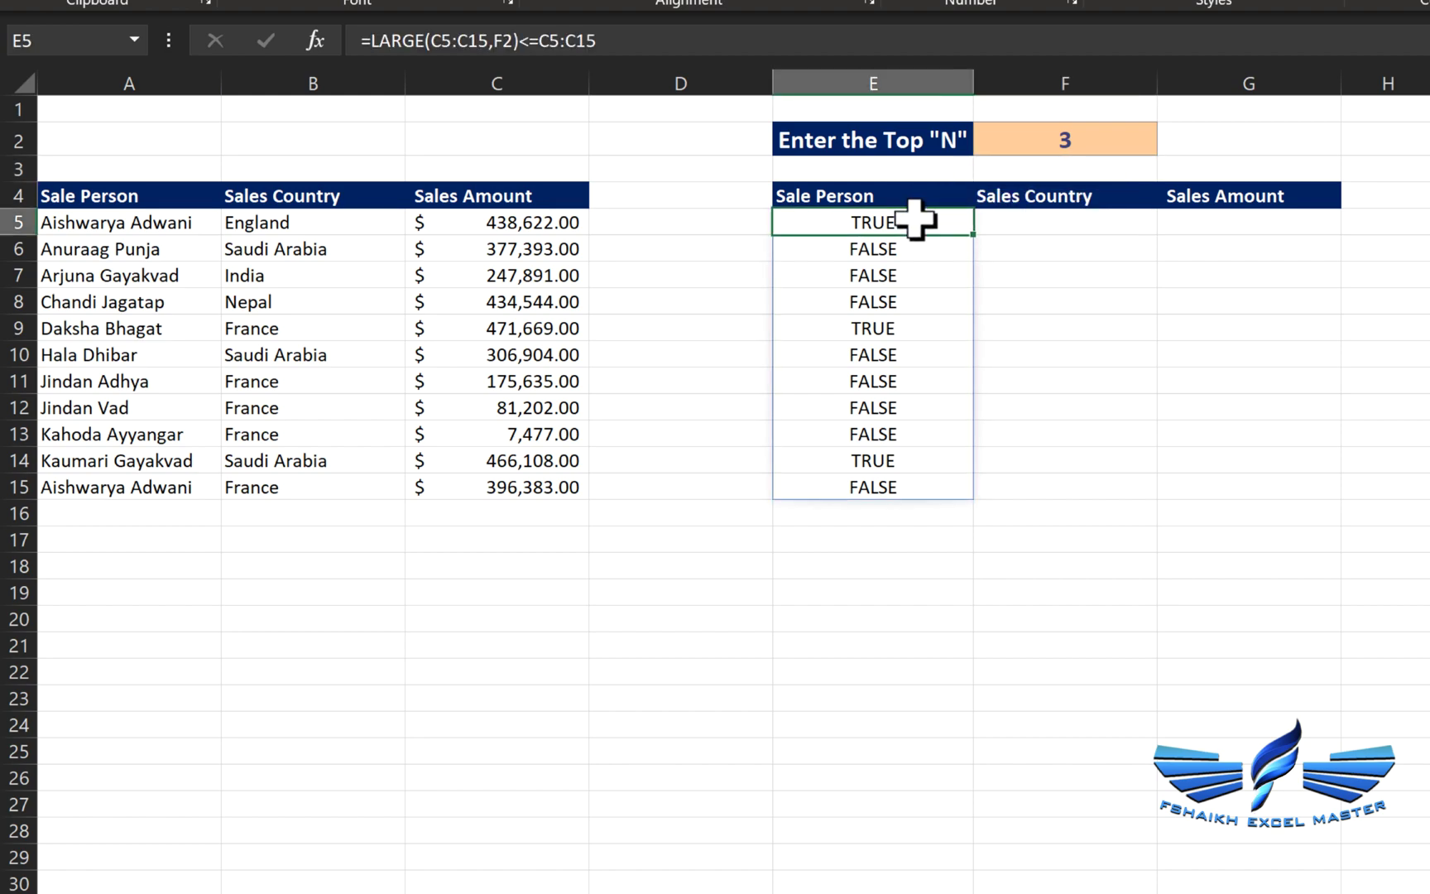
Wrap the E5 comparison in FILTER(A5:C15, …, "No Match Found!") to list the top sellers
{"action": "double_click", "coordinate": [786, 221]}
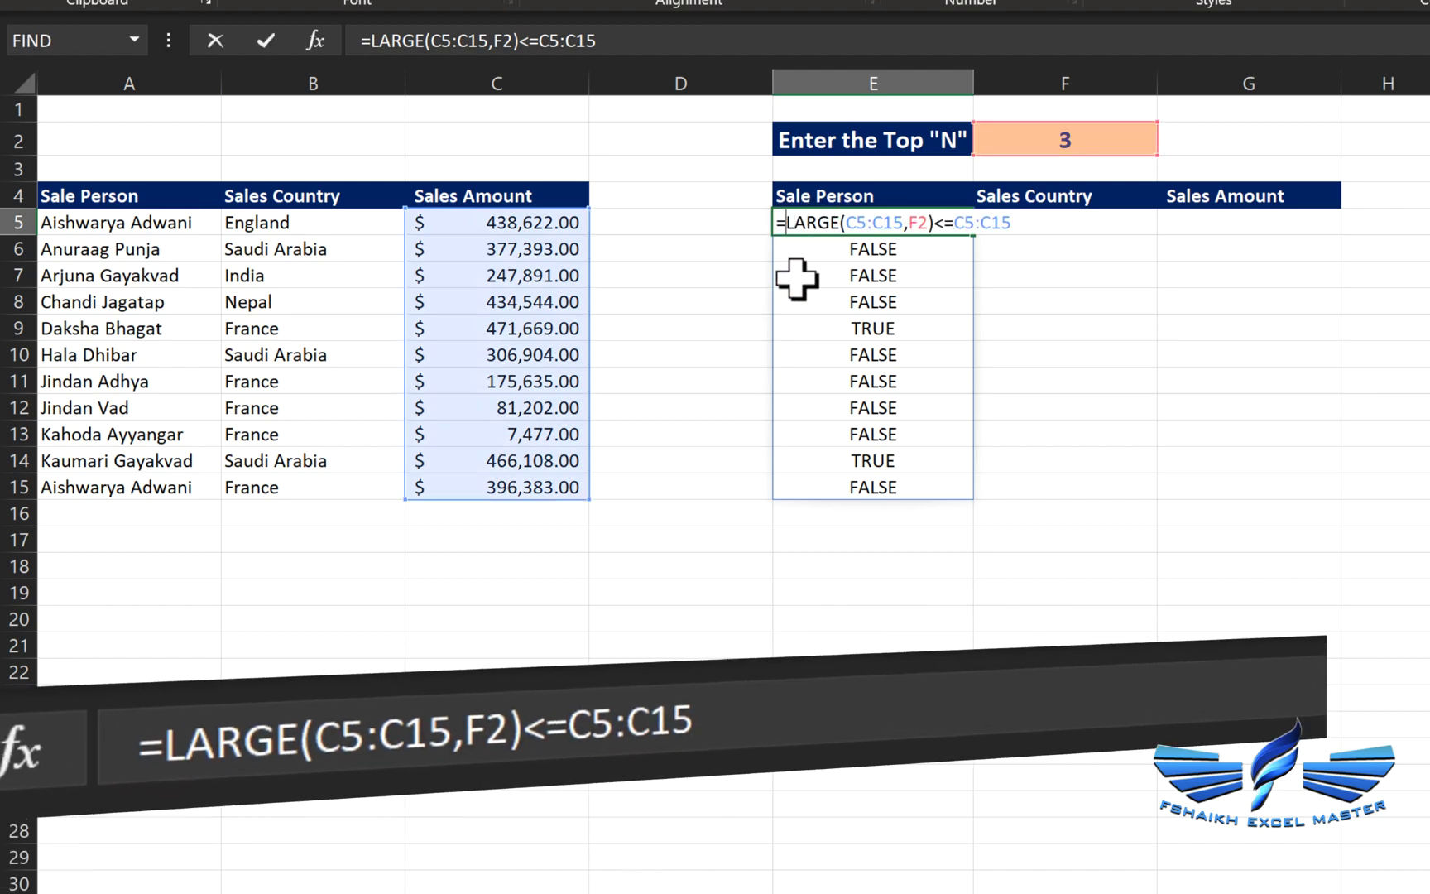
{"action": "type", "text": "filter"}
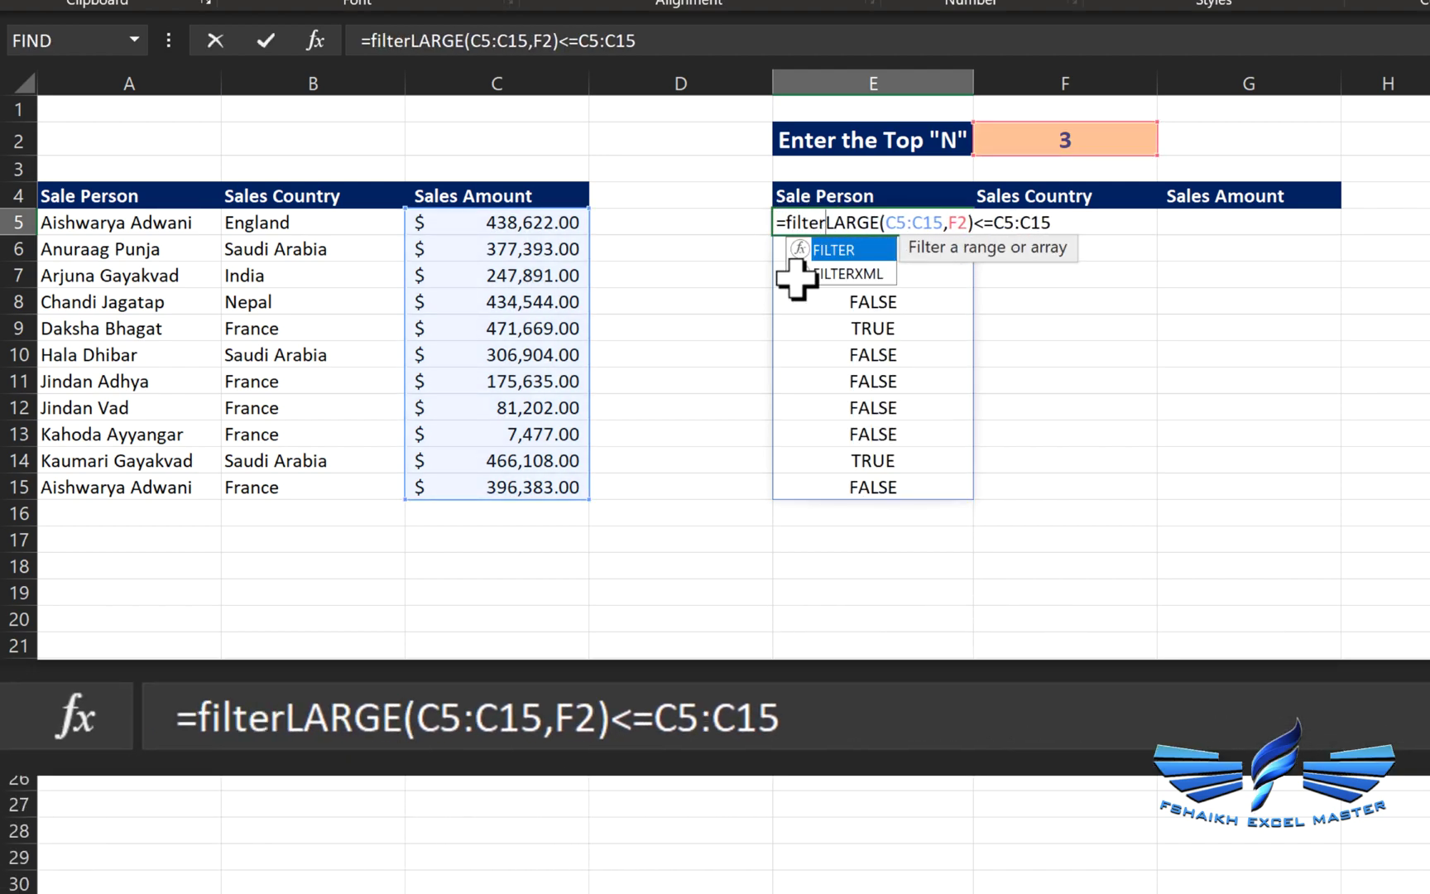
{"action": "key", "text": "Tab"}
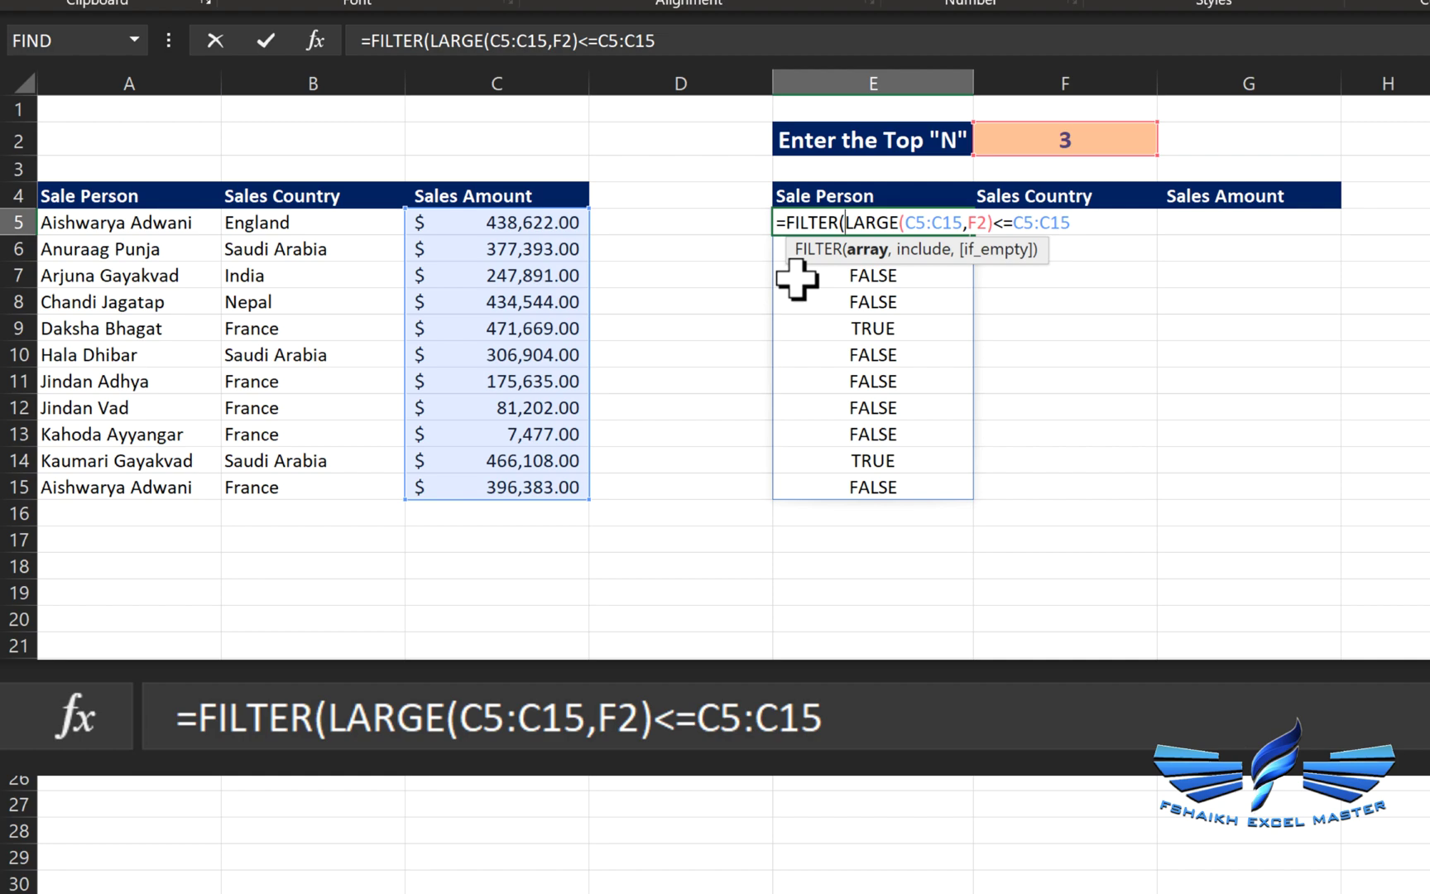
{"action": "left_click", "coordinate": [102, 220]}
{"action": "left_click_drag", "start_coordinate": [102, 220], "coordinate": [477, 486]}
{"action": "type", "text": ",F2)<=C5:C15"}
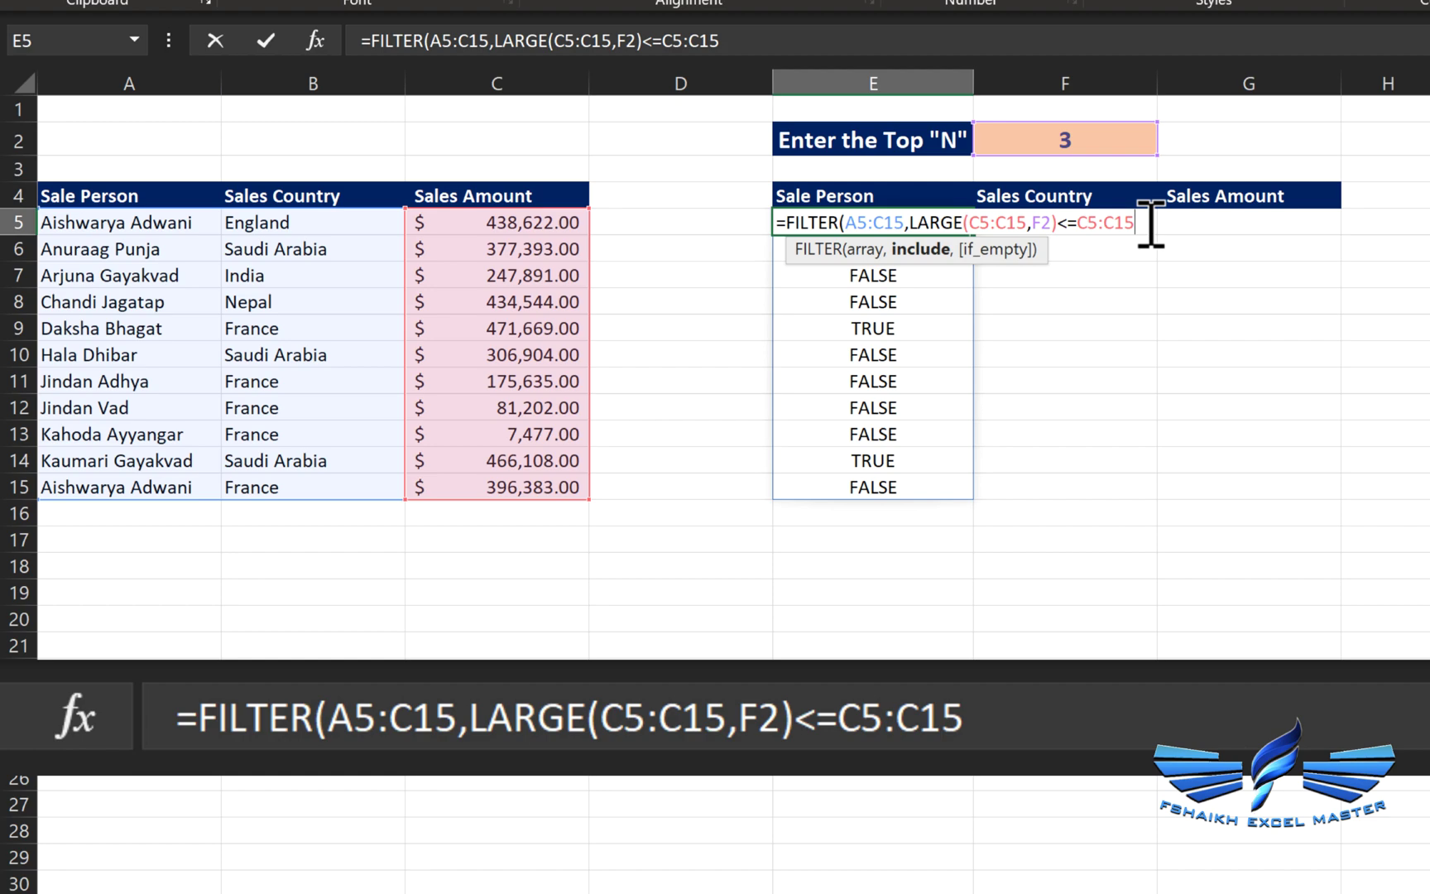
{"action": "type", "text": ",\"No Match Found!\")"}
{"action": "key", "text": "Return"}
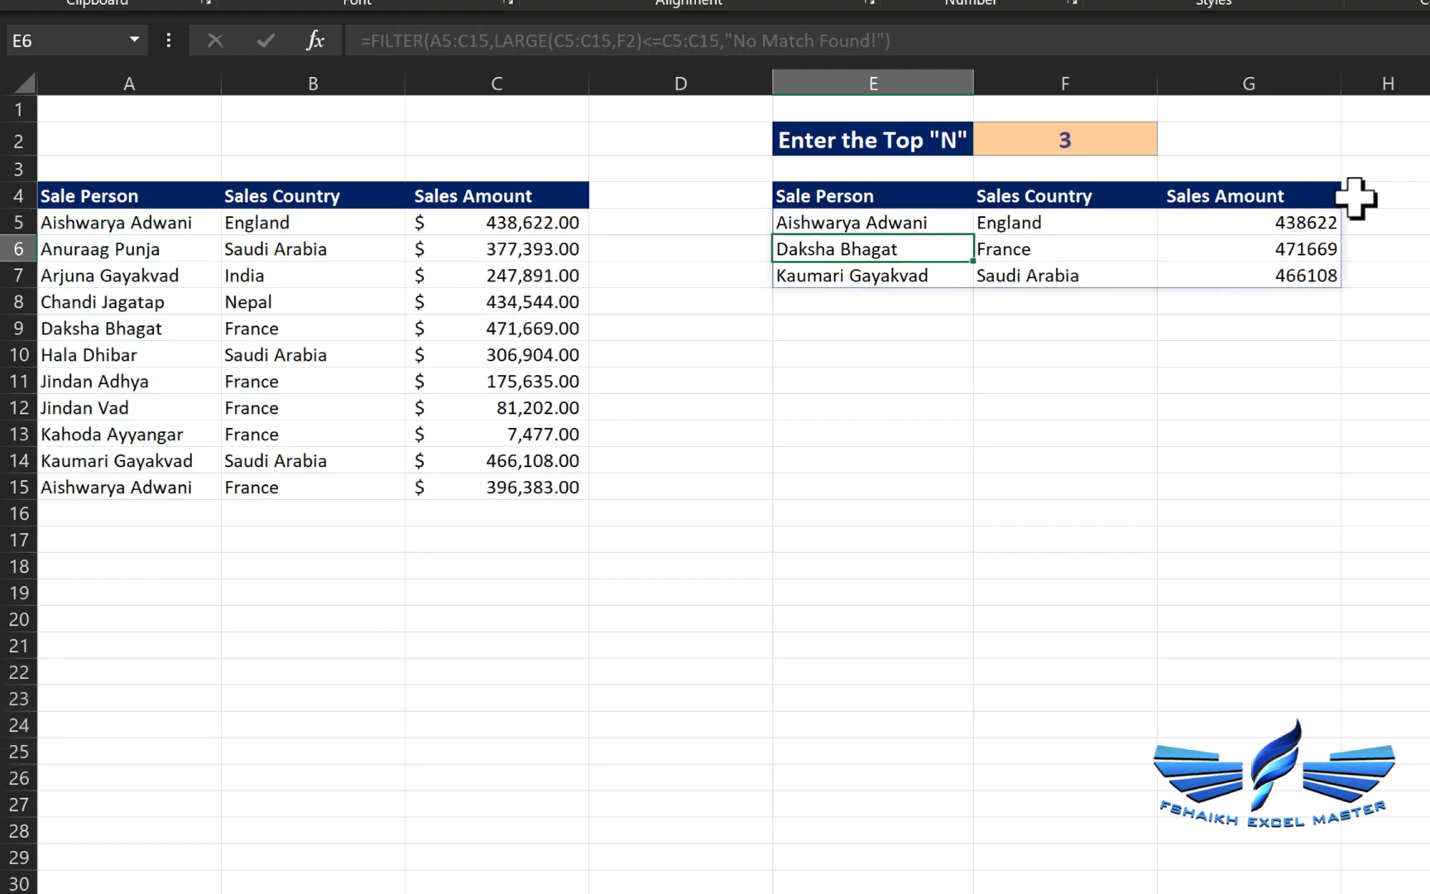
Apply dollar Accounting format to the Sales Amount results in column G
{"action": "left_click", "coordinate": [1299, 73]}
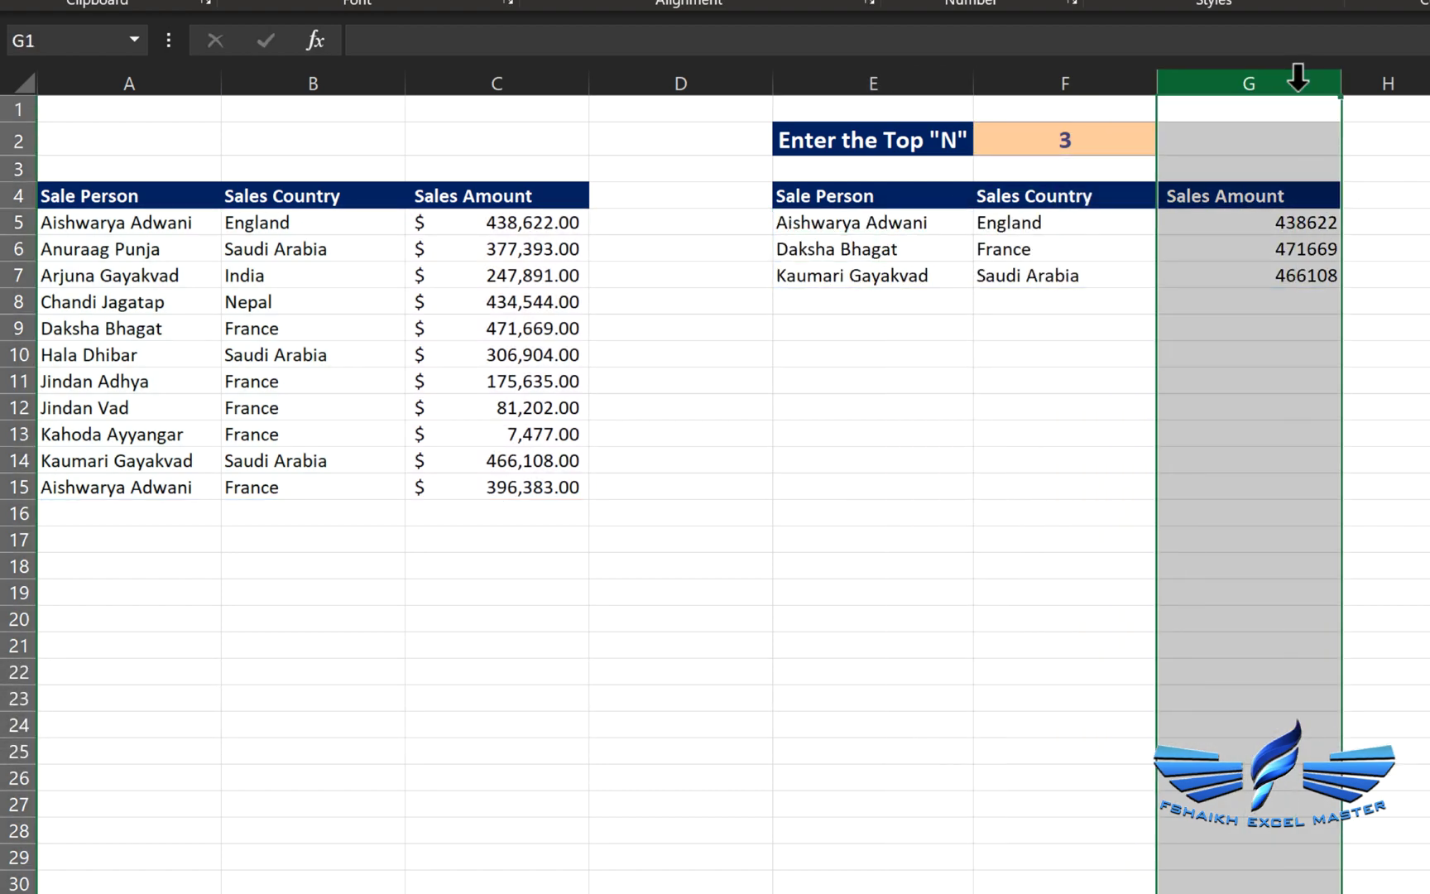
{"action": "left_click", "coordinate": [921, 2]}
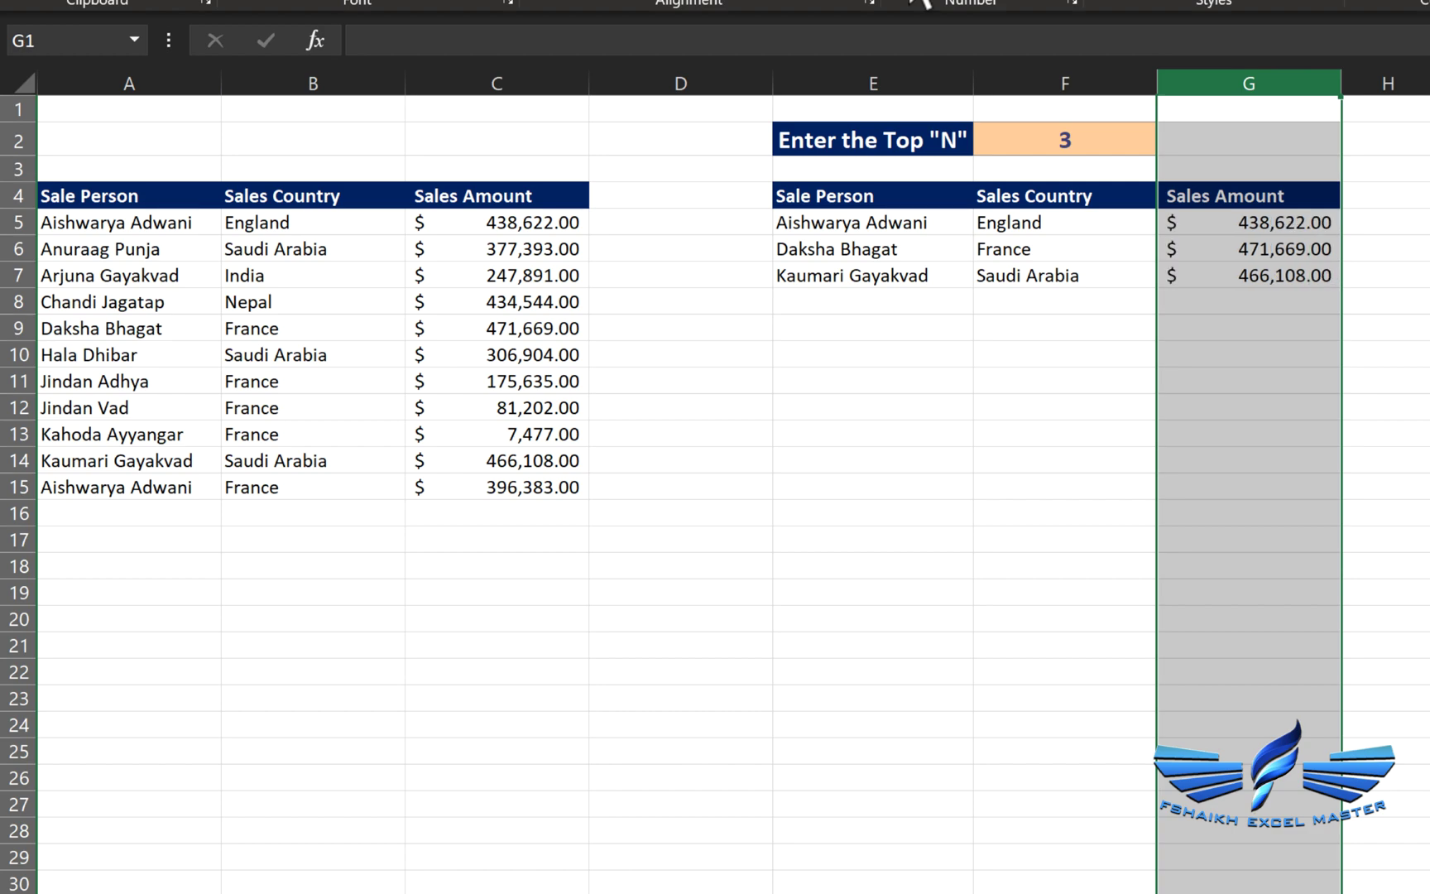
{"action": "left_click", "coordinate": [1217, 248]}
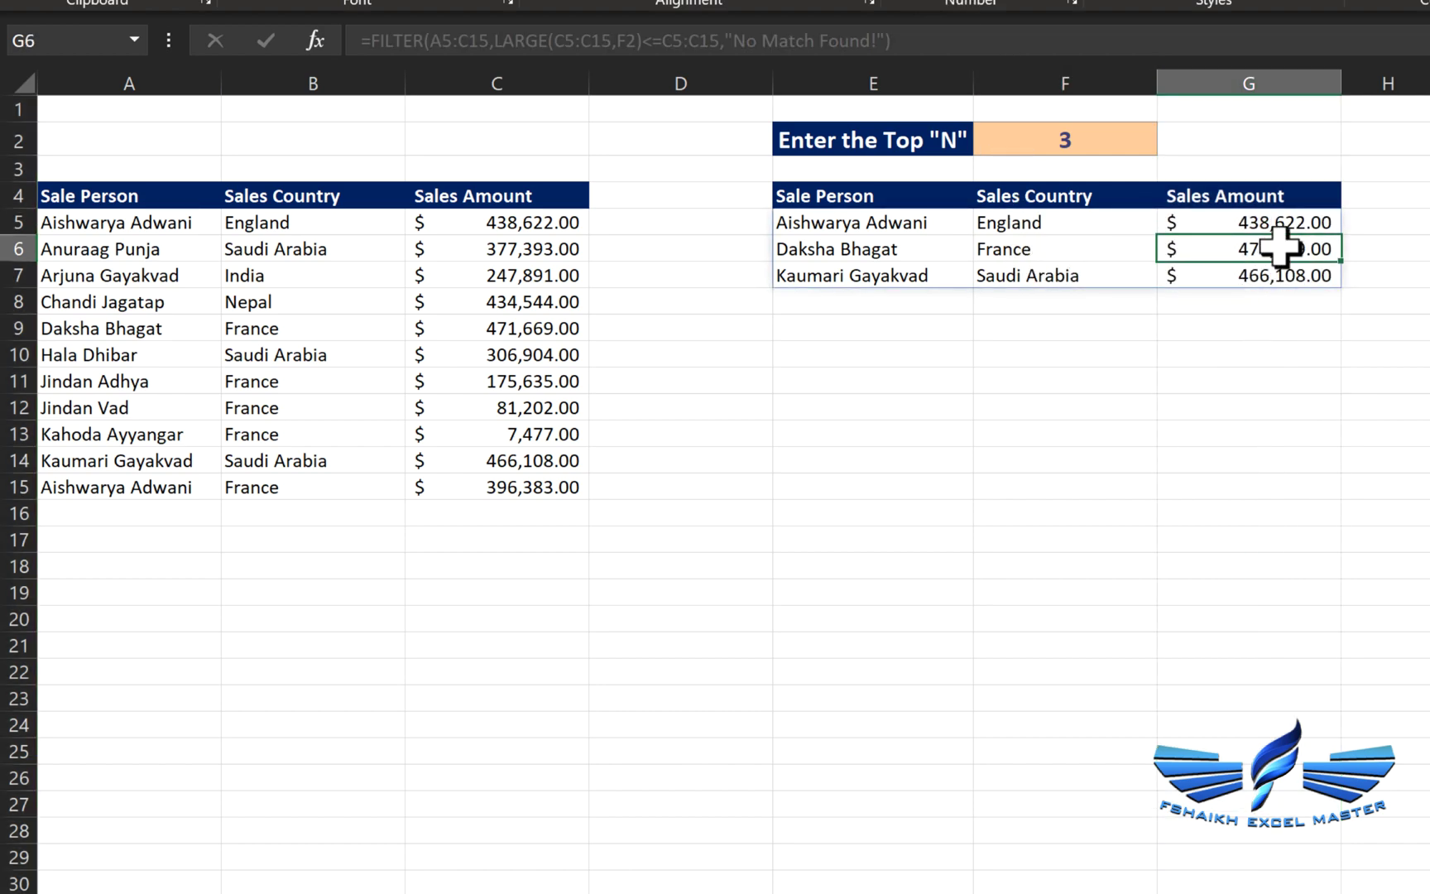
Set Top N to 5, then to 10, triggering a #SPILL! error
{"action": "left_click", "coordinate": [966, 106]}
{"action": "type", "text": "5"}
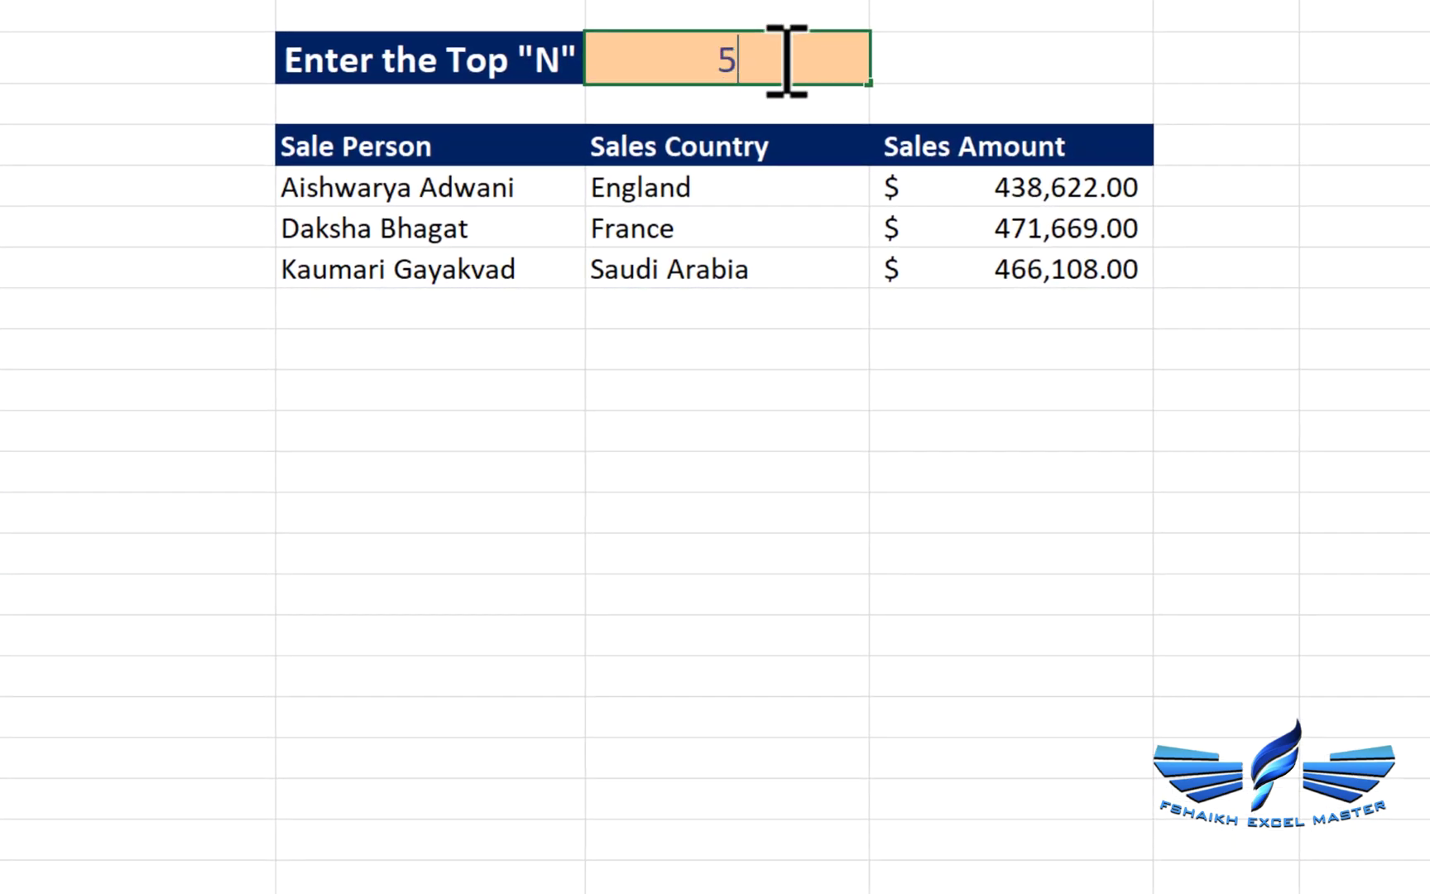
{"action": "key", "text": "Return"}
{"action": "left_click", "coordinate": [761, 56]}
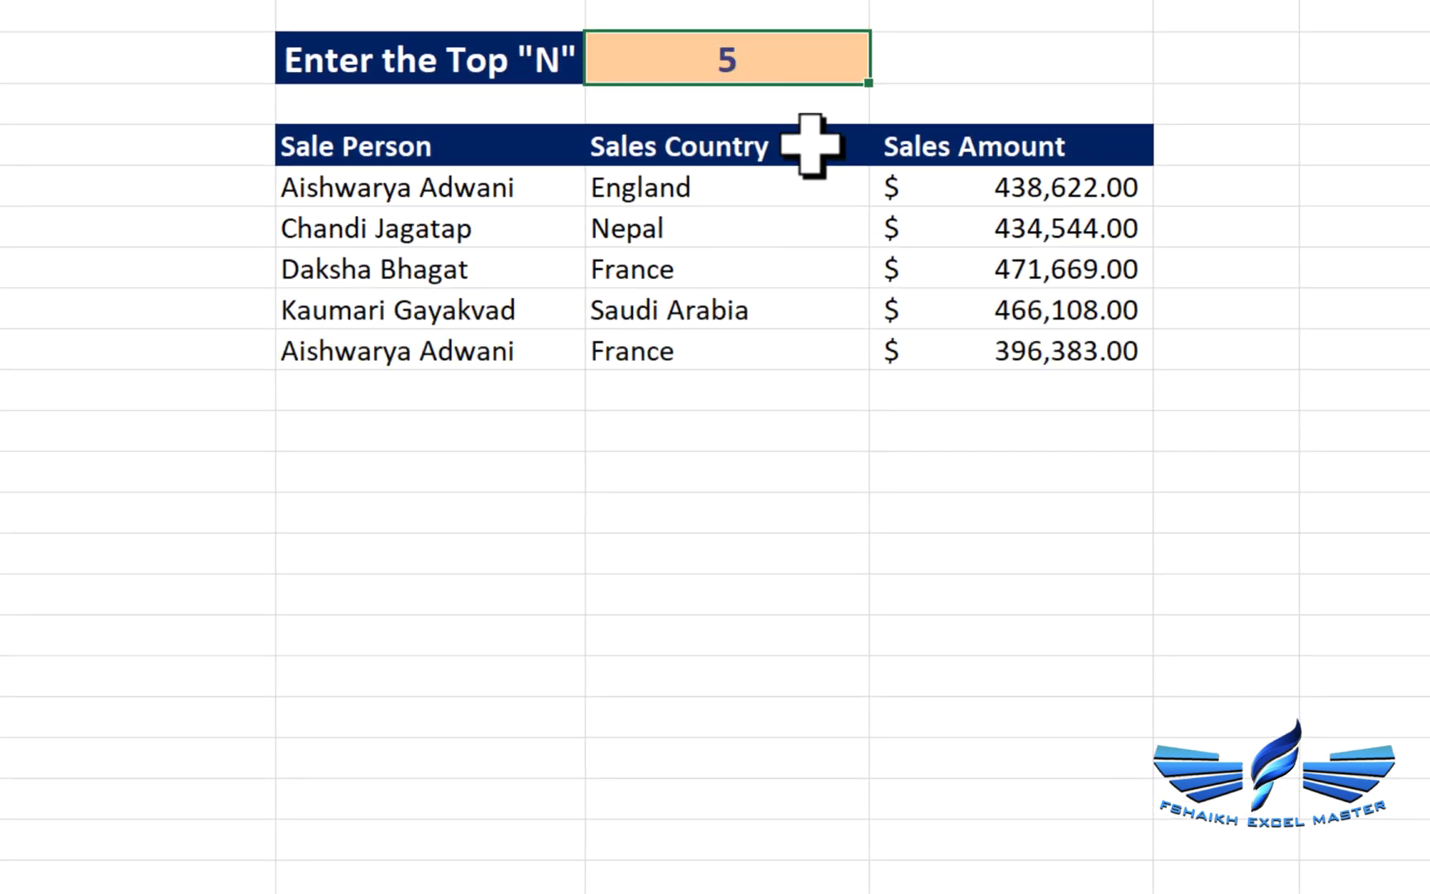
{"action": "type", "text": "10"}
{"action": "key", "text": "Return"}
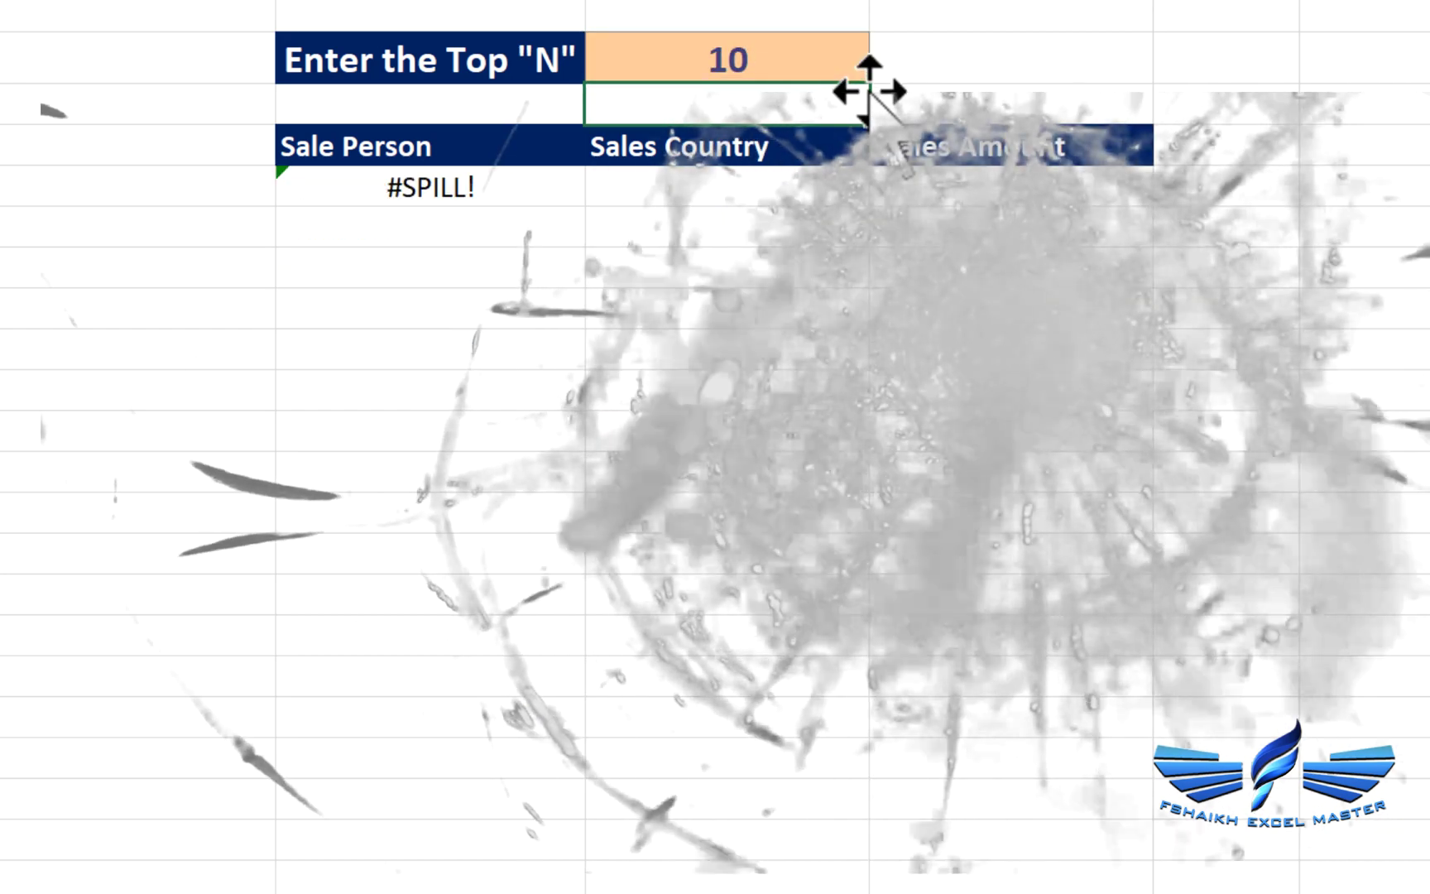
Clear the blocking entry in F11 so all ten results spill into E5:G14
{"action": "left_click", "coordinate": [762, 198]}
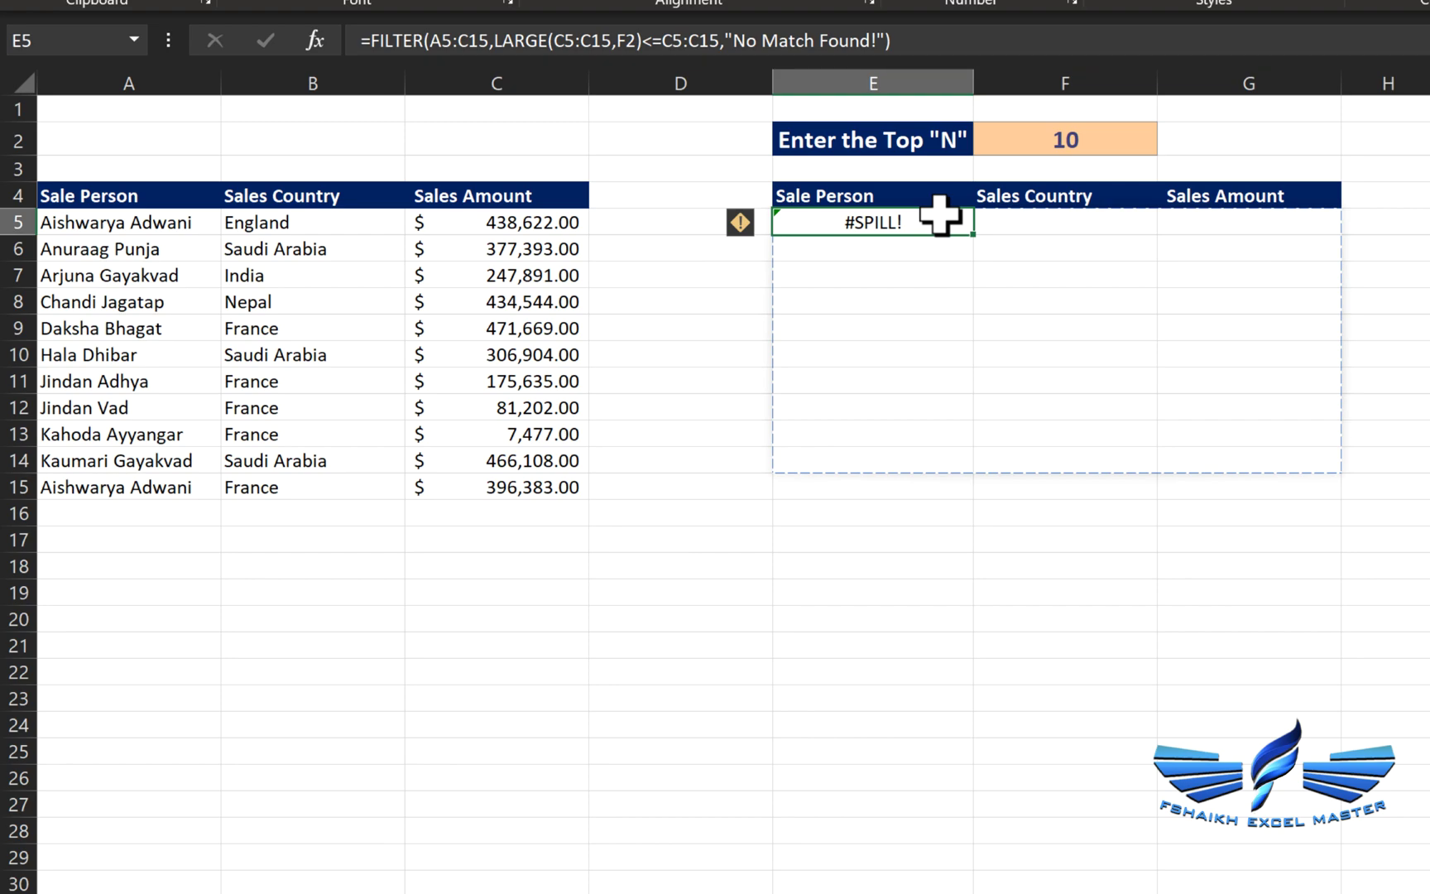
{"action": "left_click", "coordinate": [1089, 383]}
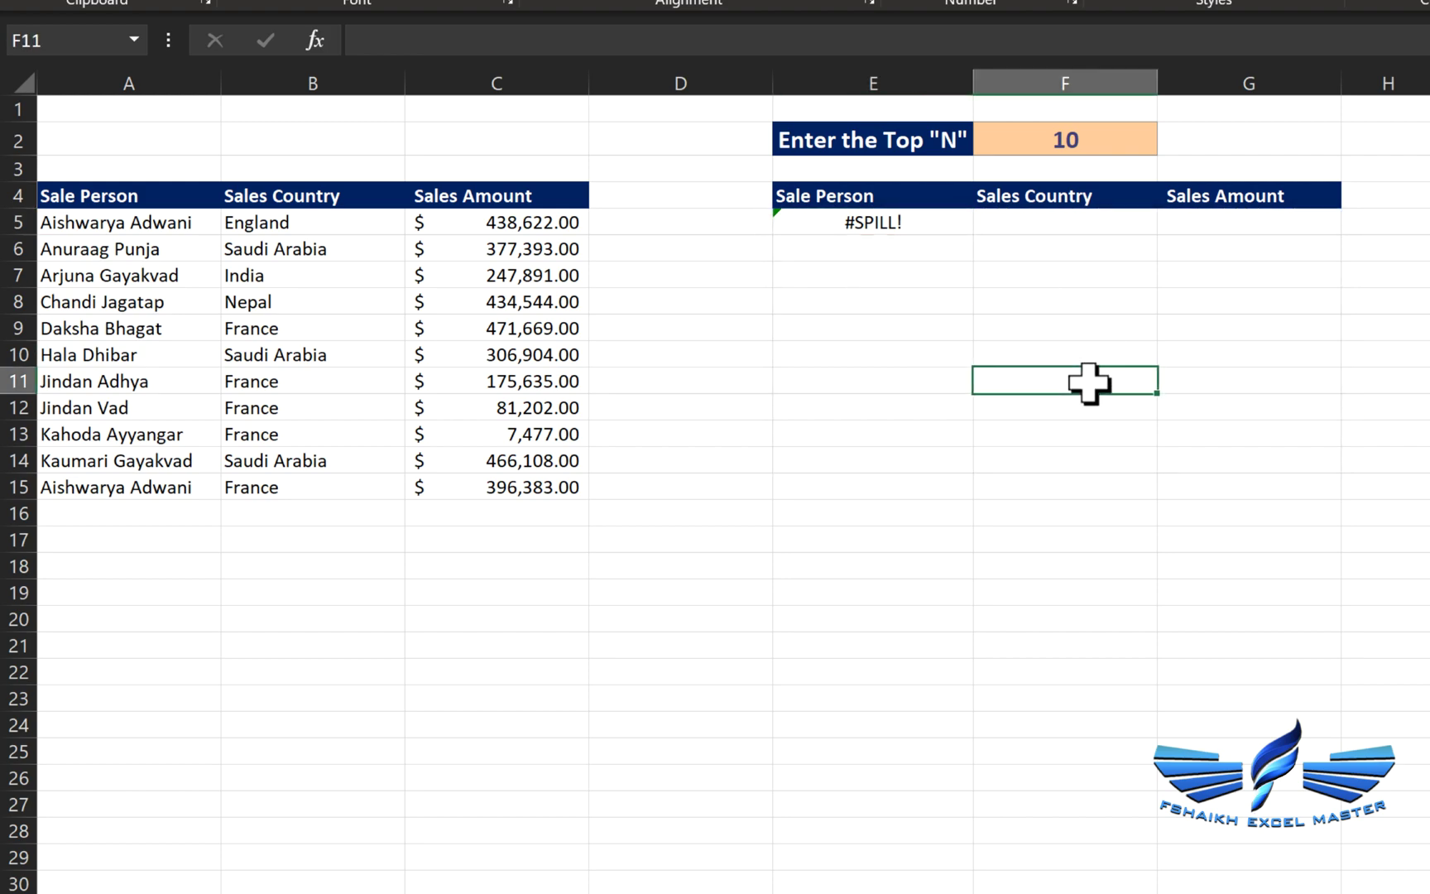
{"action": "double_click", "coordinate": [1091, 382]}
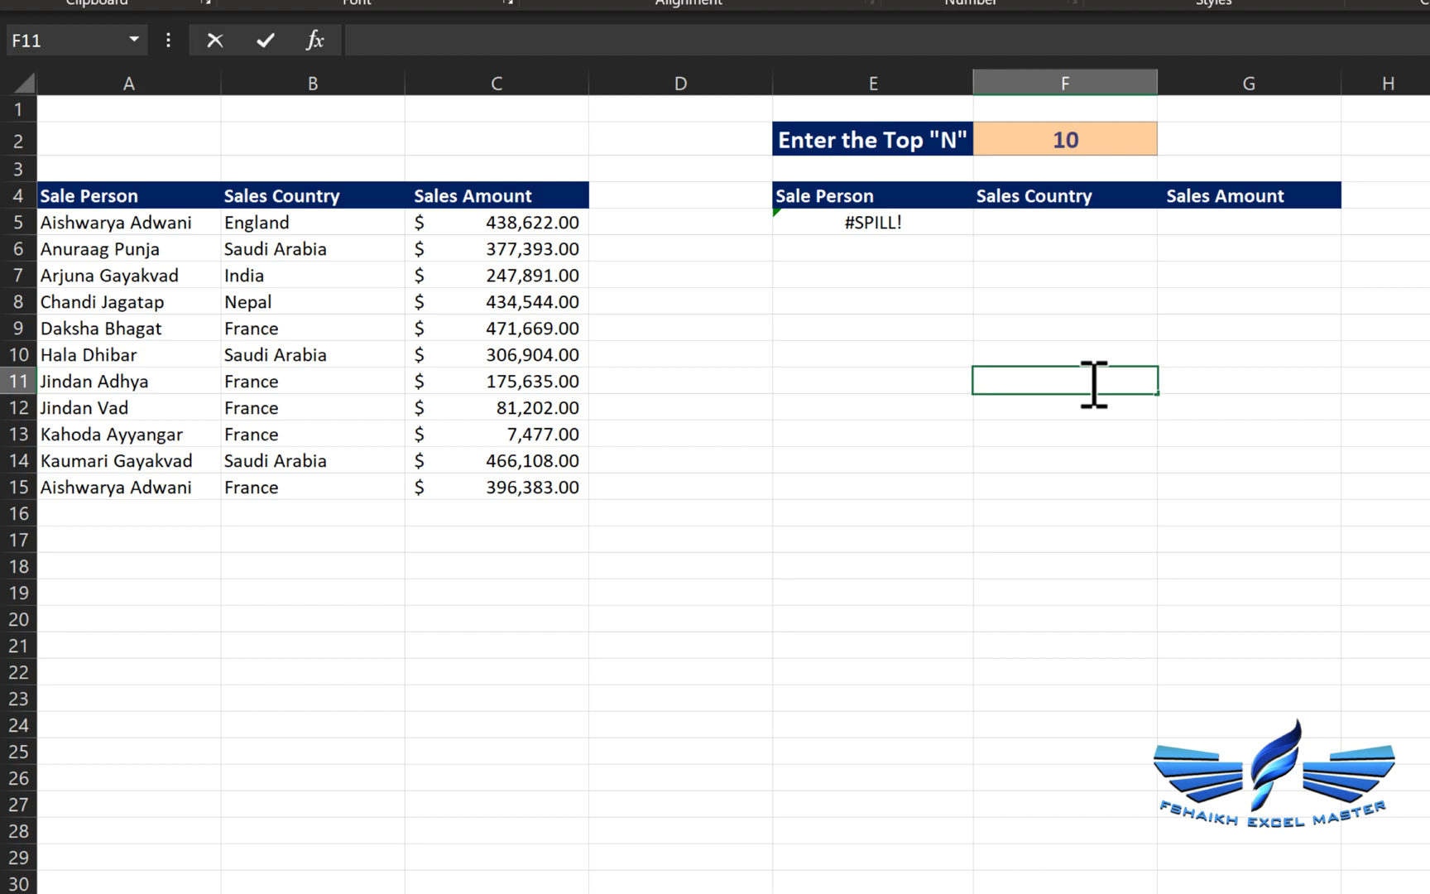
{"action": "key", "text": "Return"}
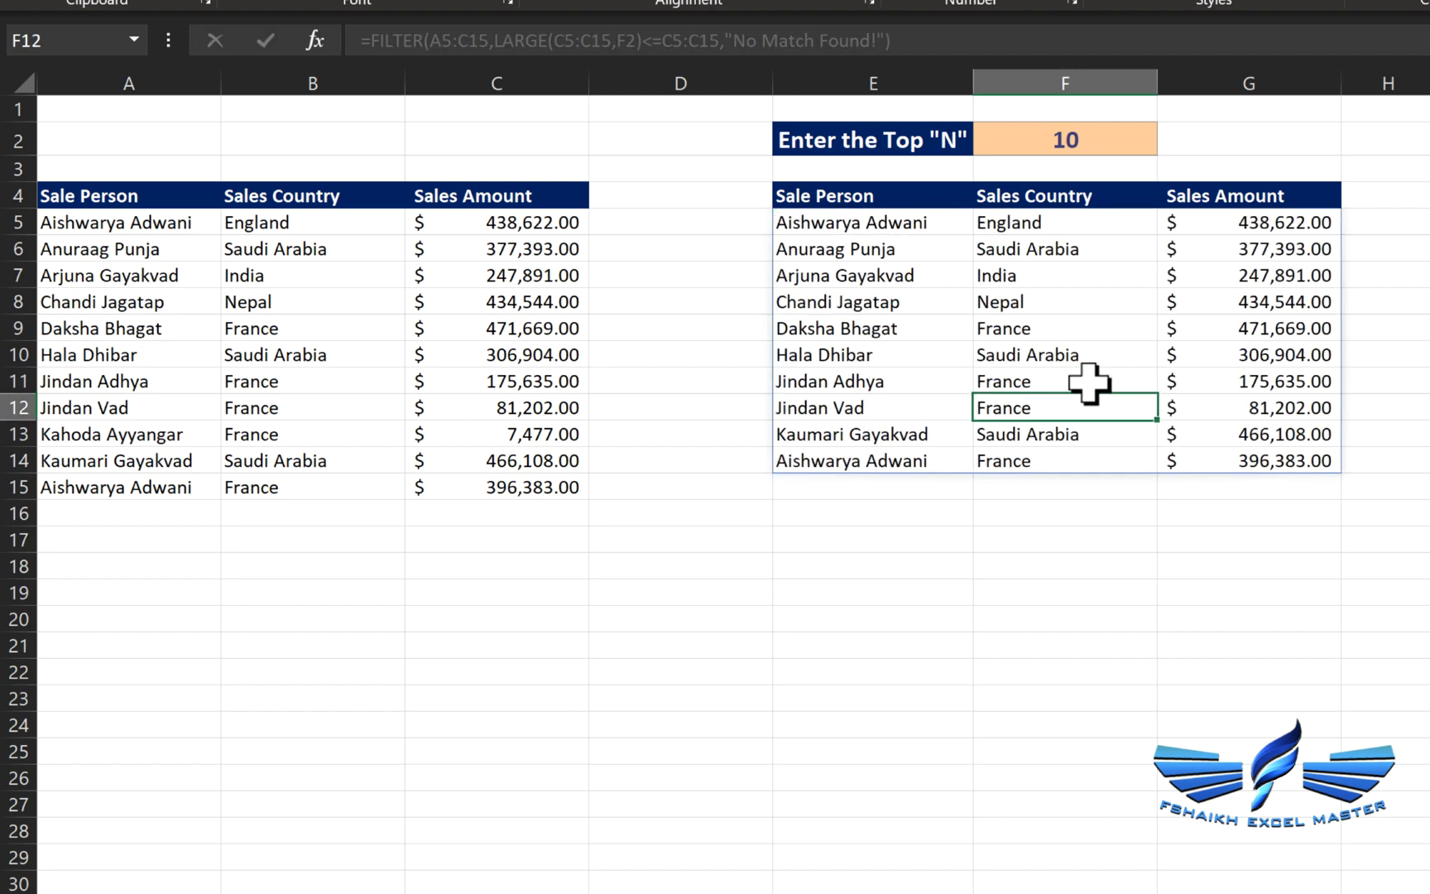
{"action": "left_click", "coordinate": [880, 252]}
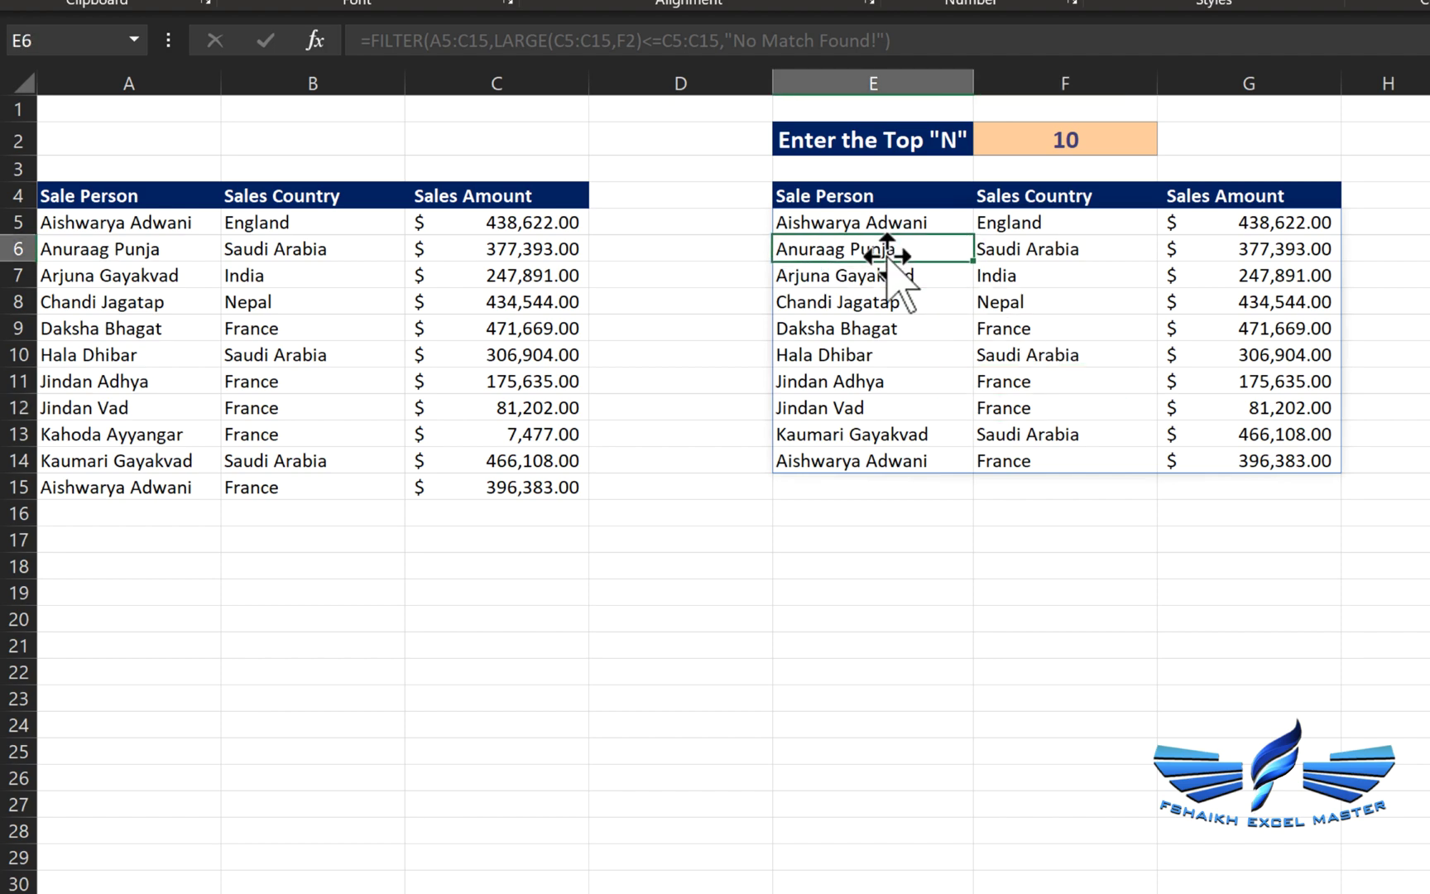
{"action": "left_click", "coordinate": [908, 224]}
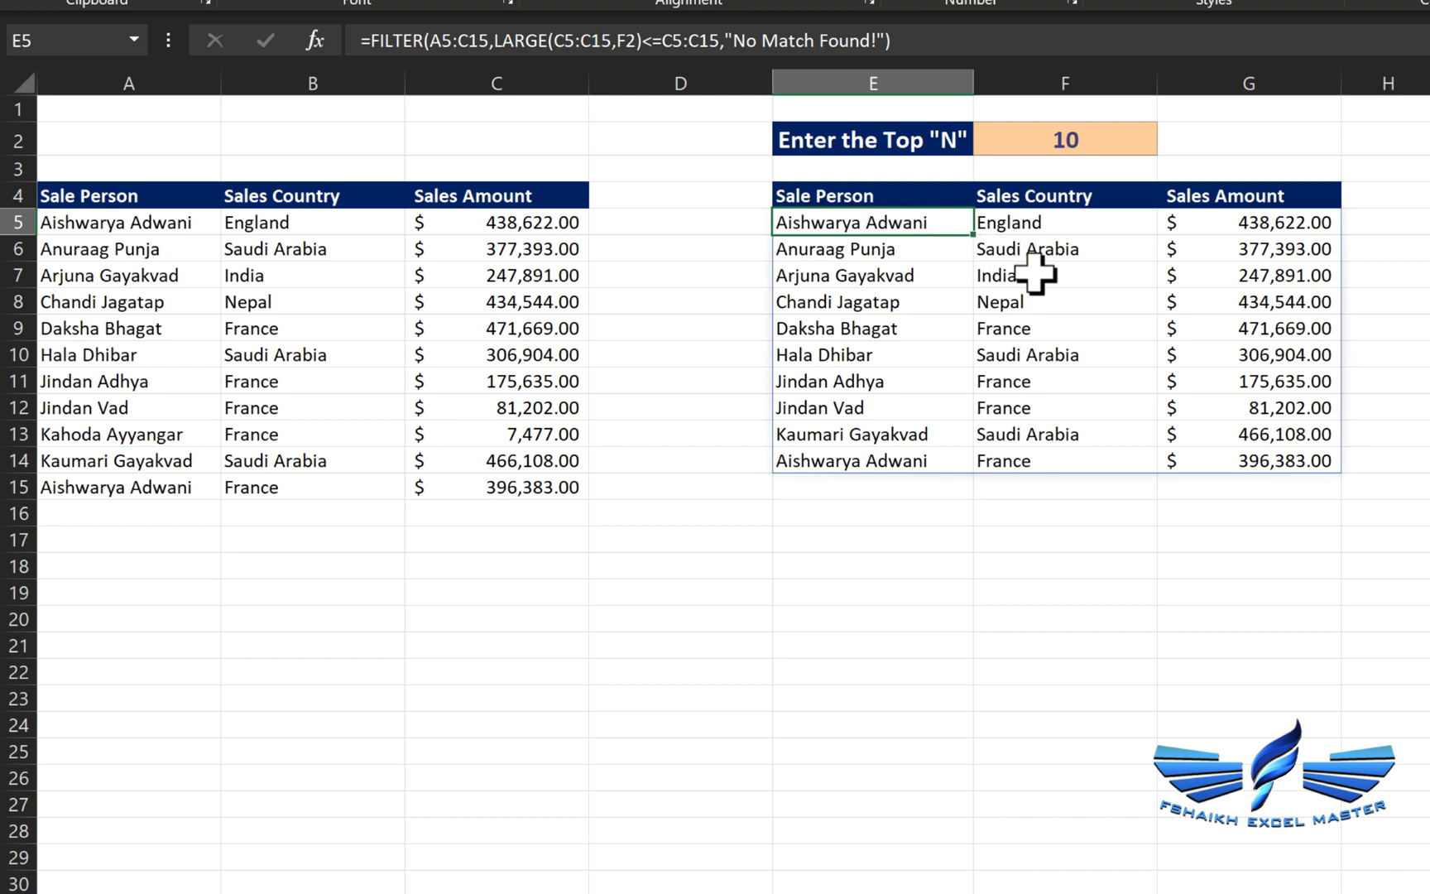
{"action": "left_click", "coordinate": [894, 250]}
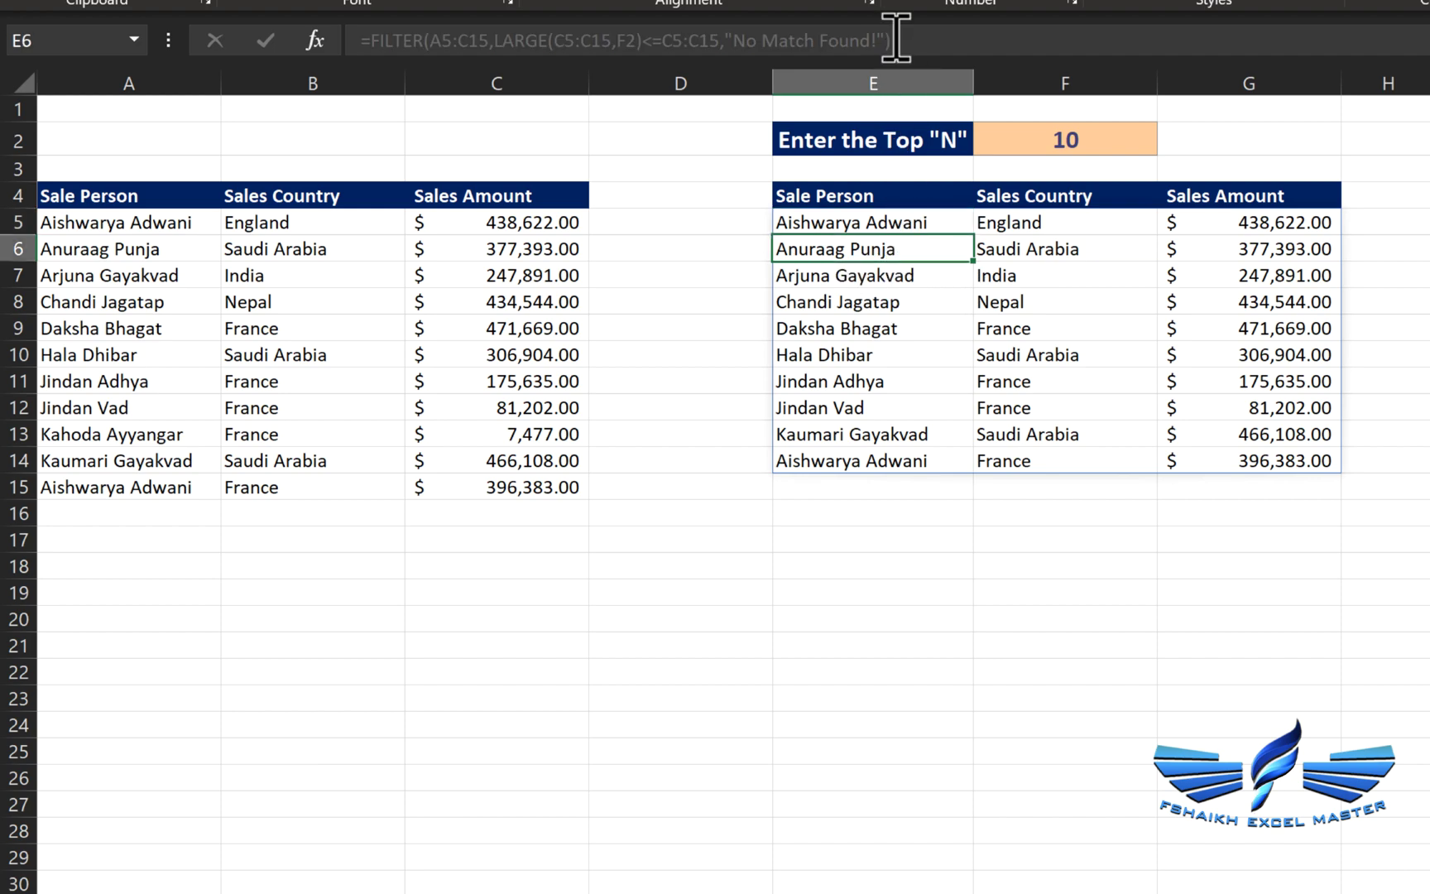
{"action": "left_click", "coordinate": [875, 225]}
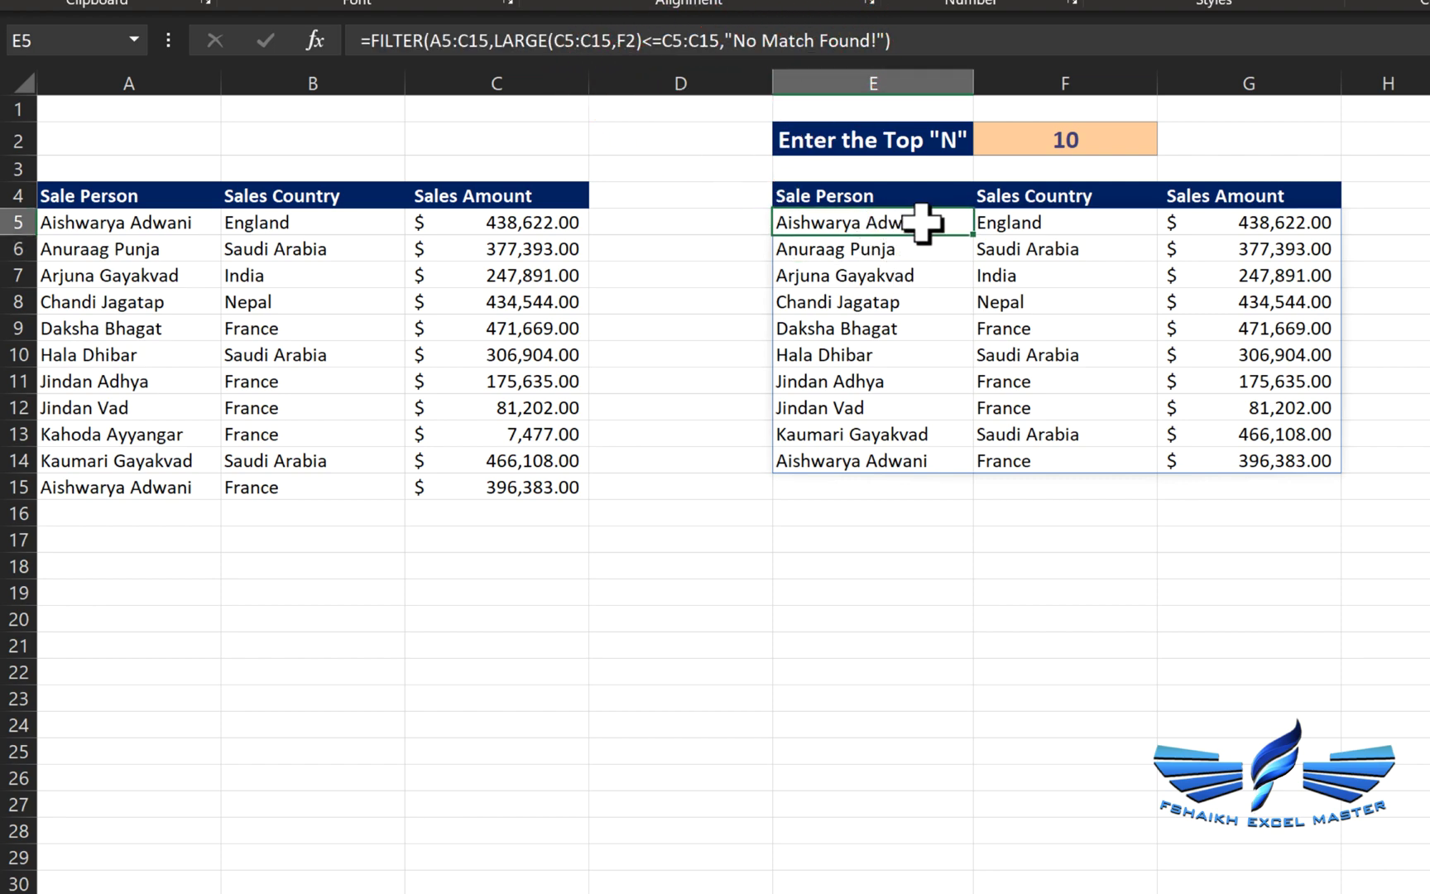
{"action": "left_click", "coordinate": [997, 382]}
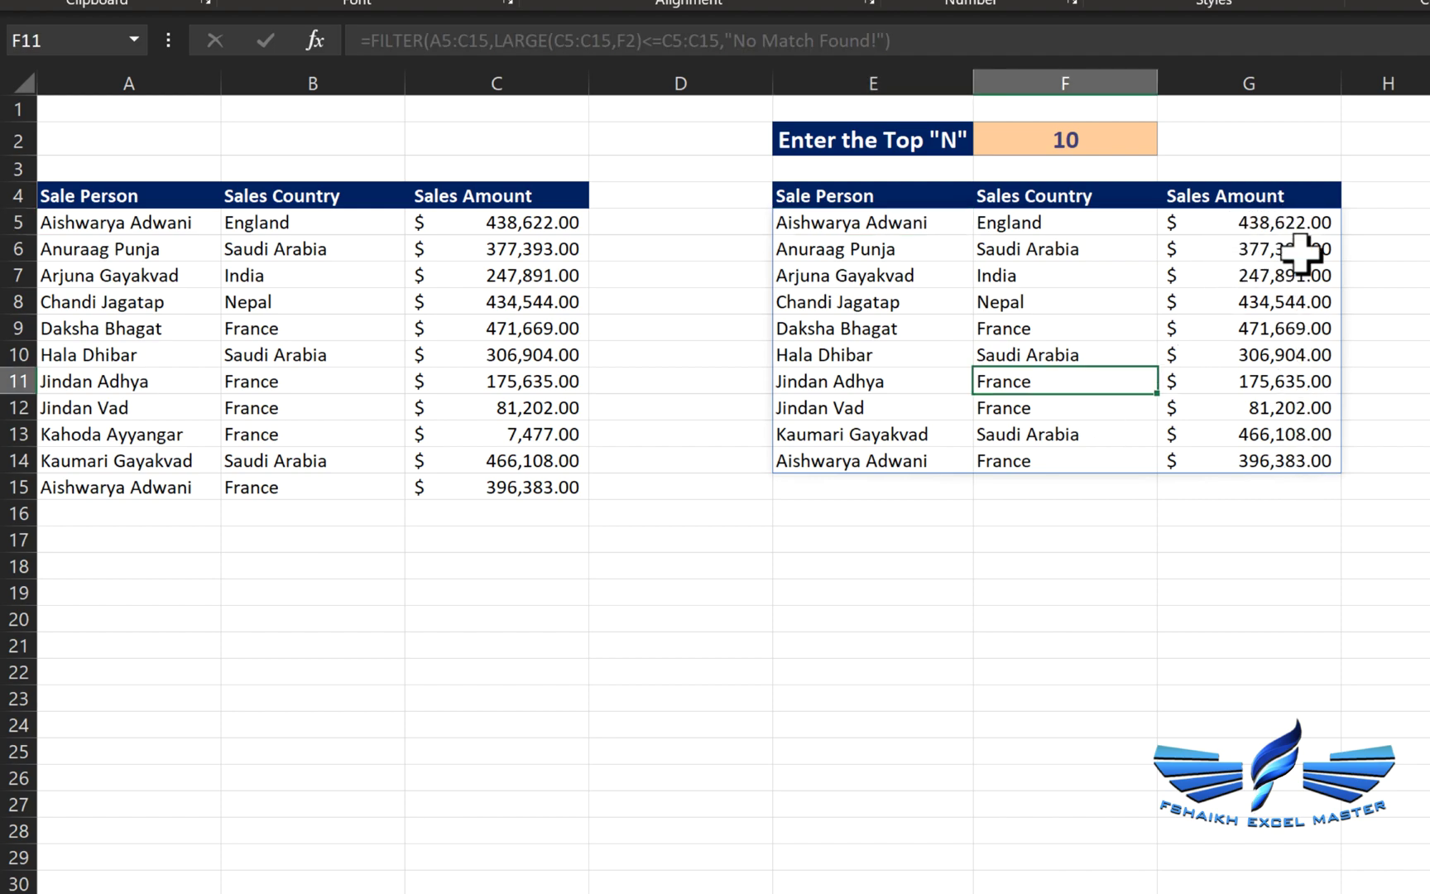
Wrap the E5 FILTER formula in SORT by column 3, descending (-1)
{"action": "left_click", "coordinate": [925, 230]}
{"action": "double_click", "coordinate": [865, 219]}
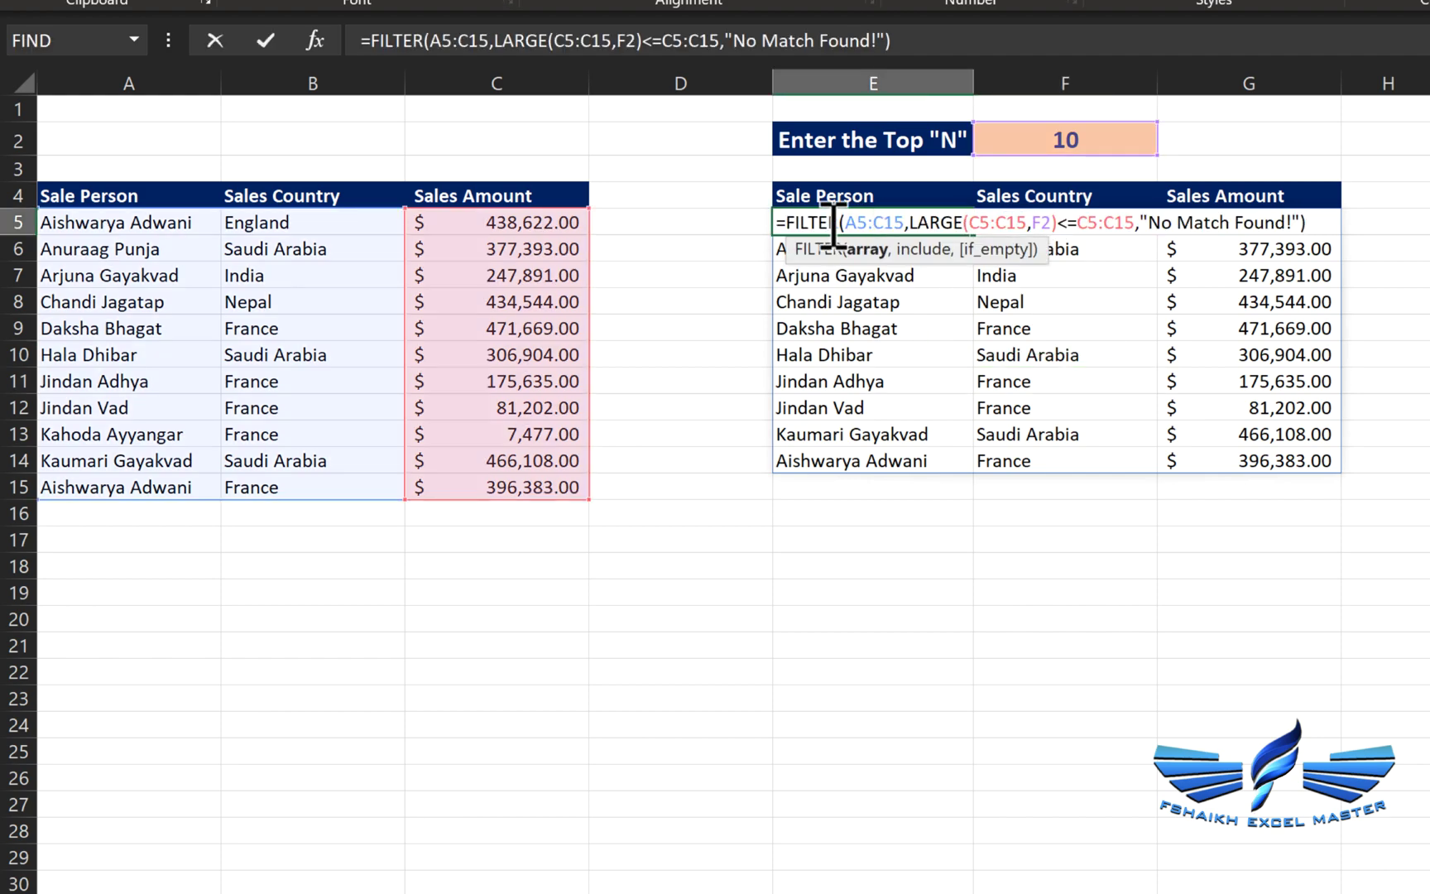
{"action": "type", "text": "sor"}
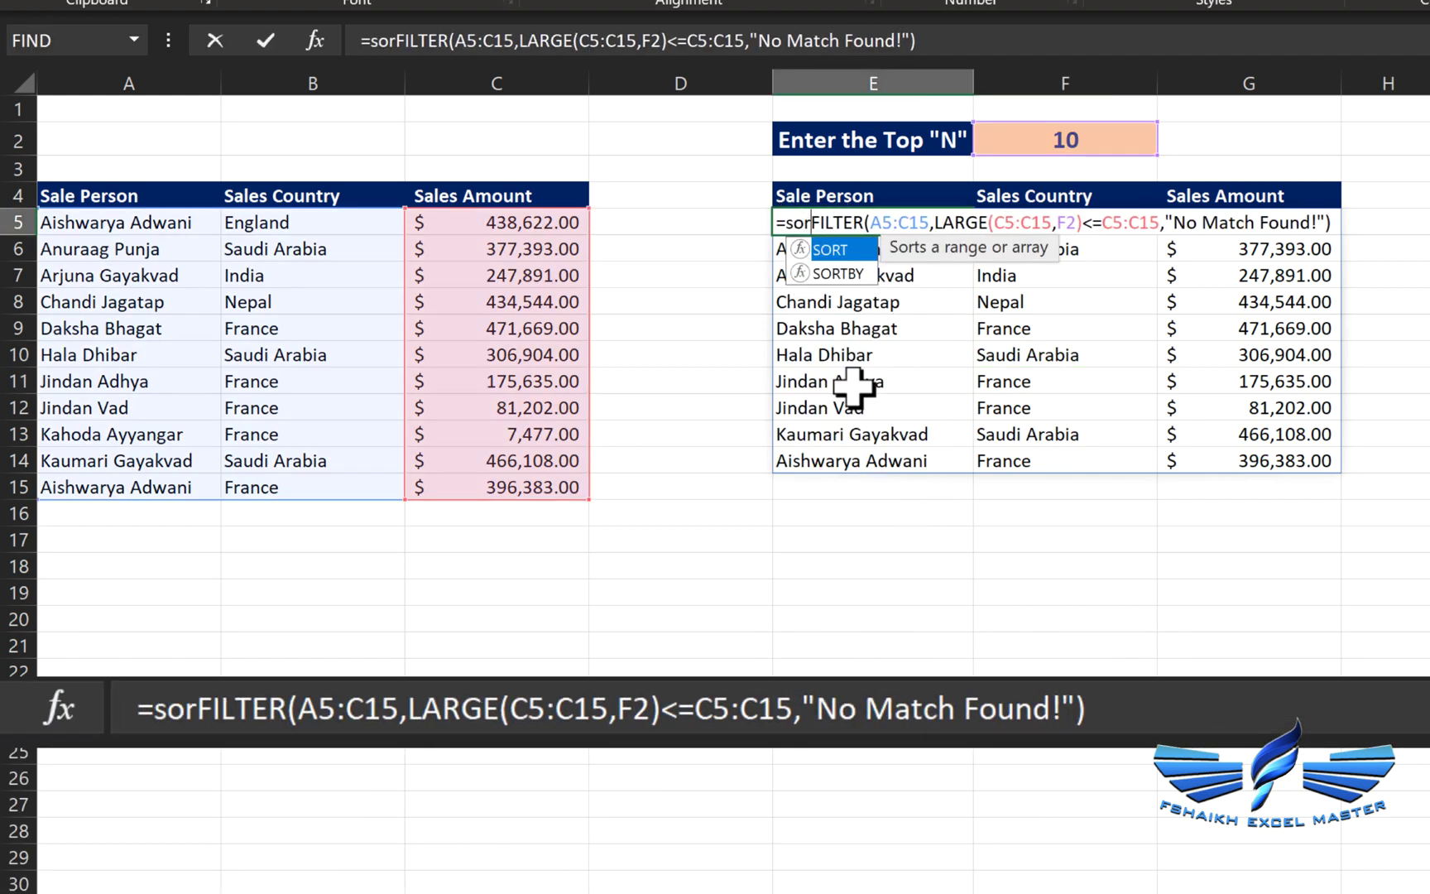
{"action": "key", "text": "Tab"}
{"action": "left_click", "coordinate": [1375, 246]}
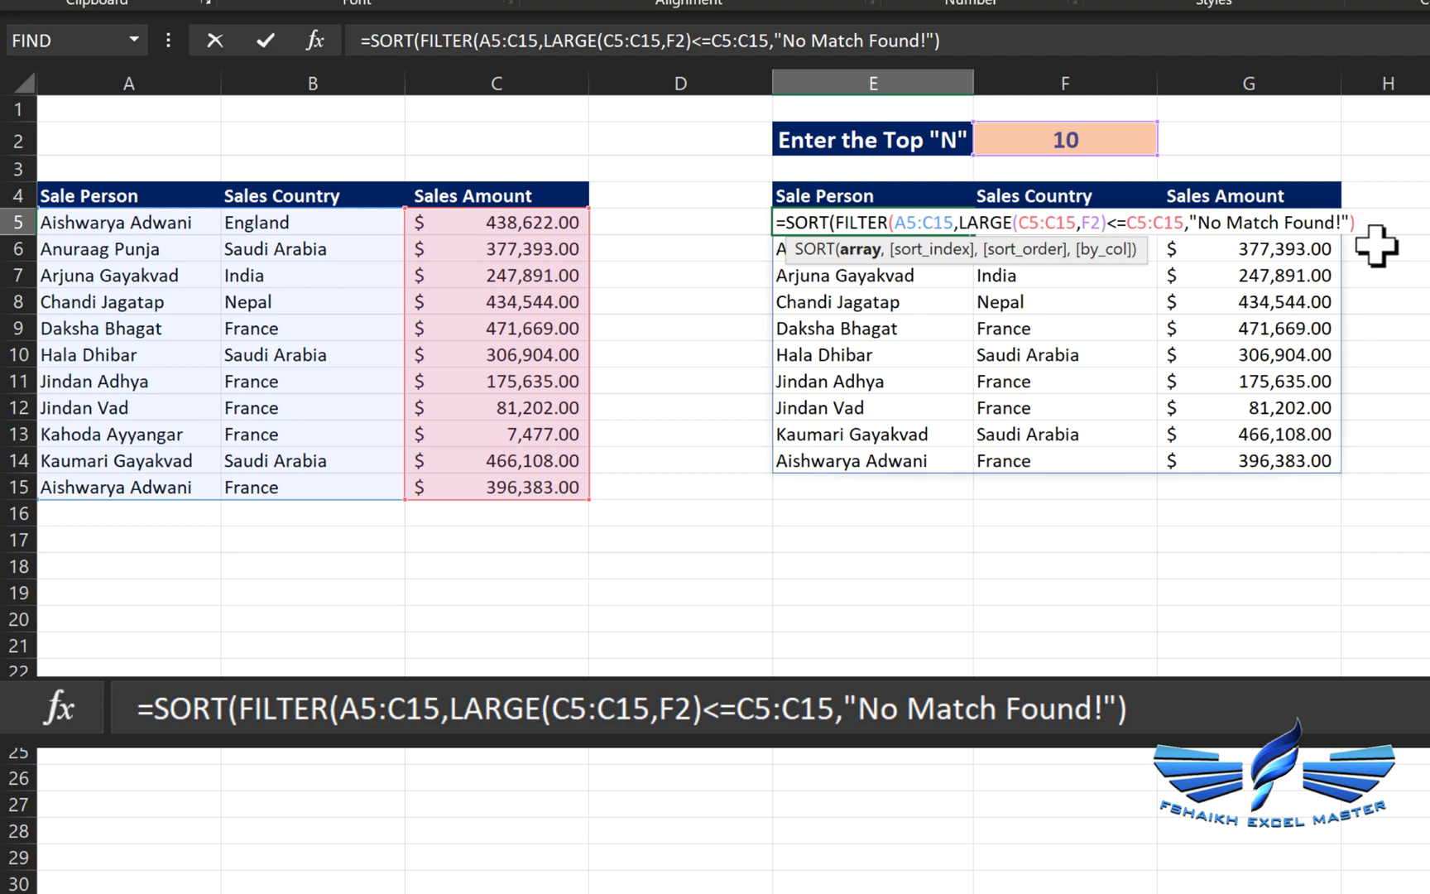
{"action": "type", "text": ","}
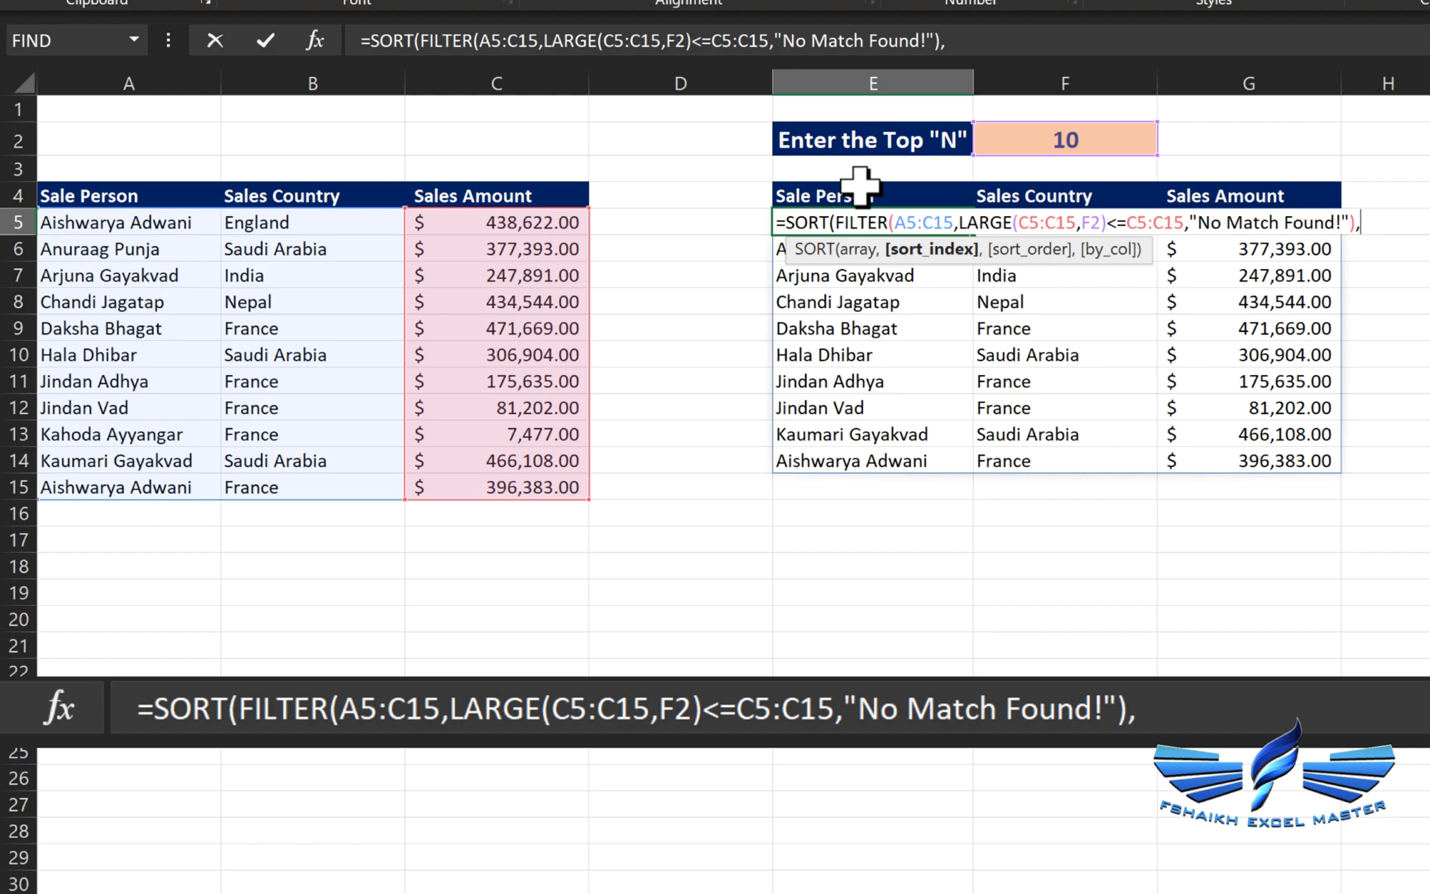
{"action": "type", "text": "3"}
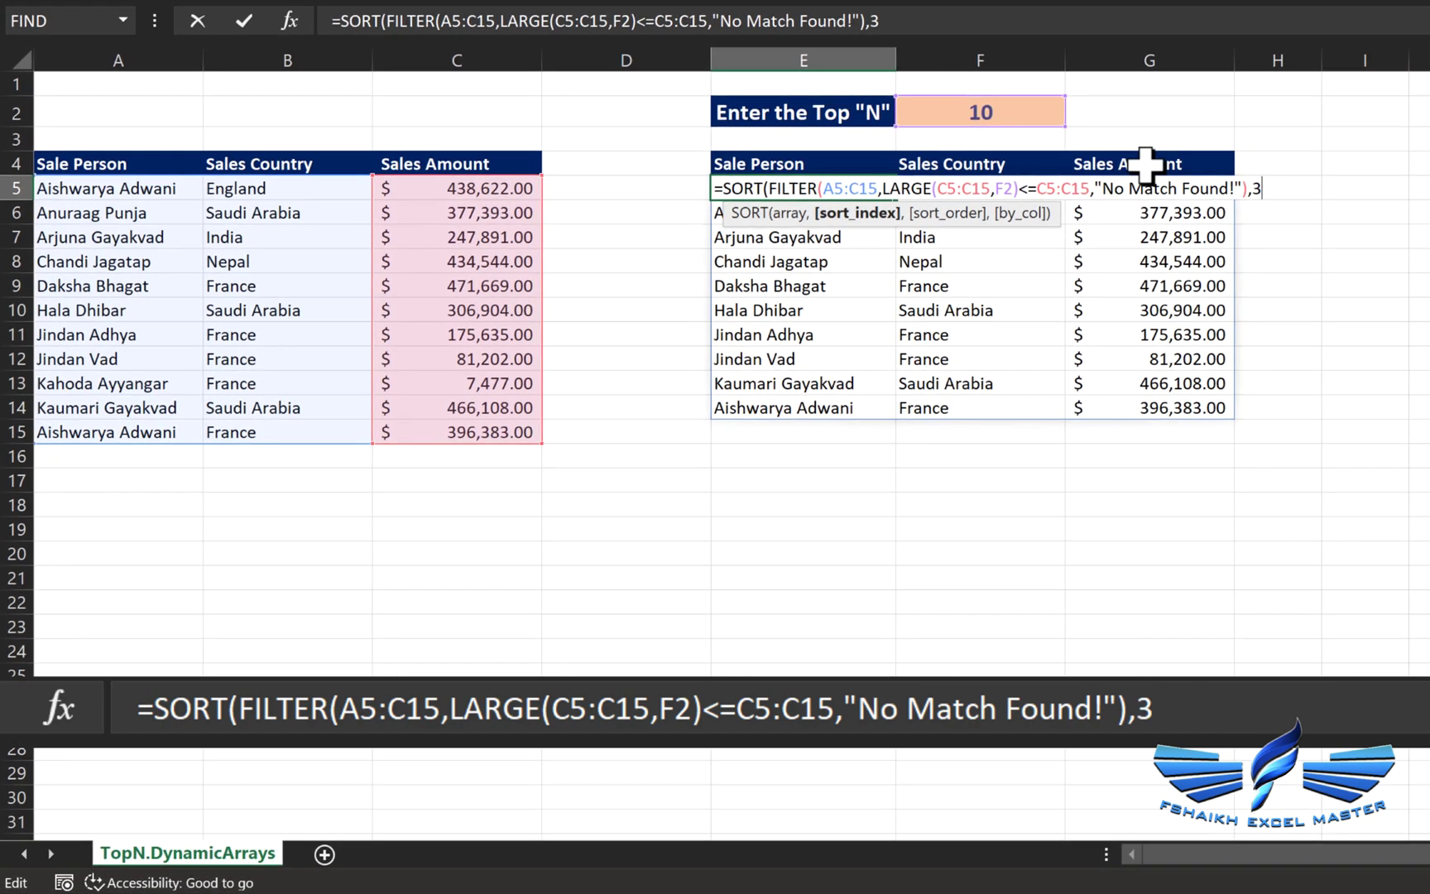
{"action": "type", "text": ","}
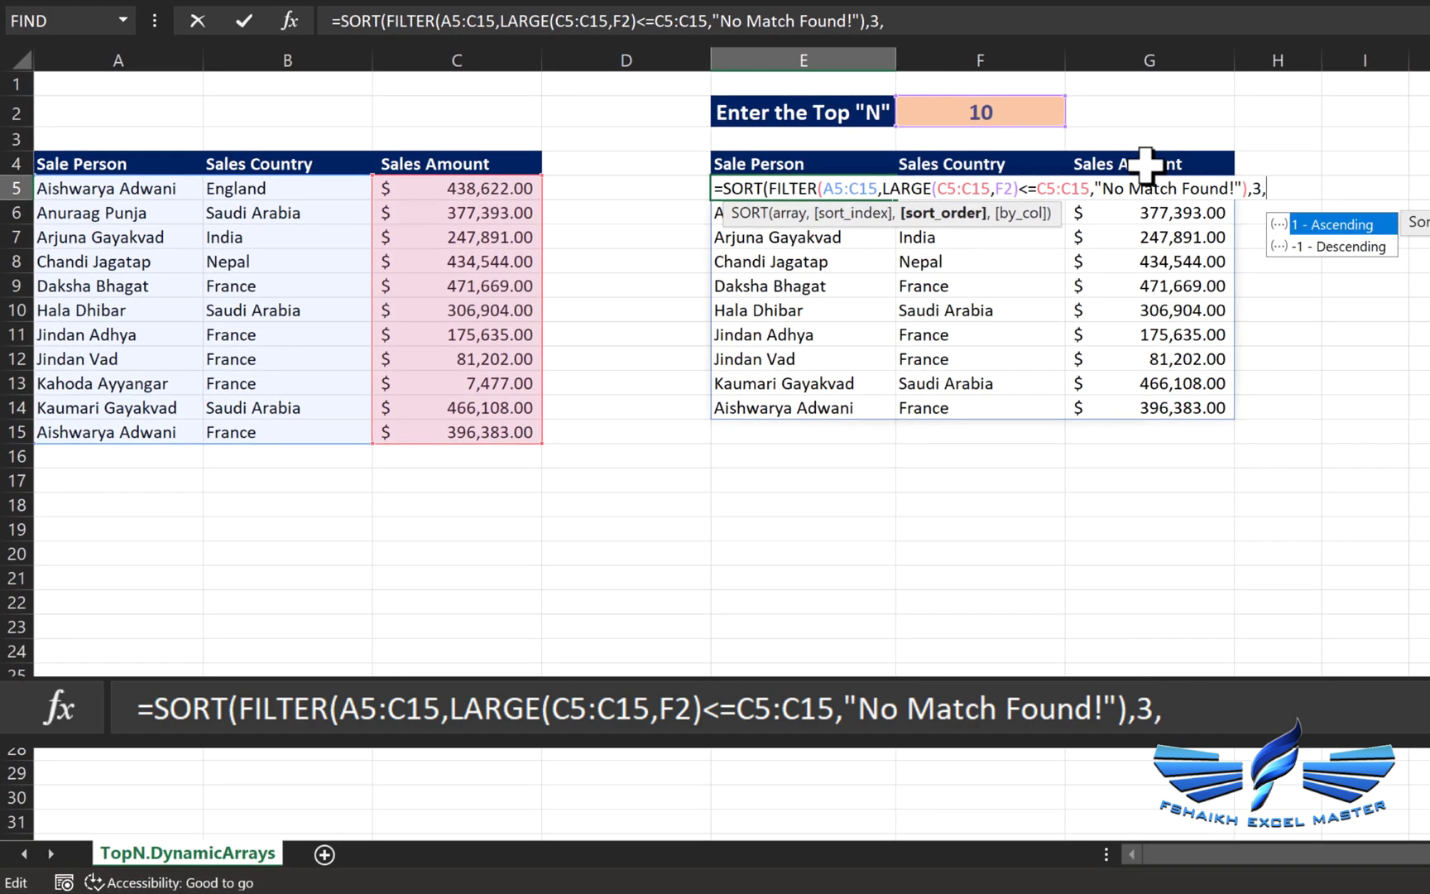
{"action": "key", "text": "Down"}
{"action": "key", "text": "Tab"}
{"action": "type", "text": ")"}
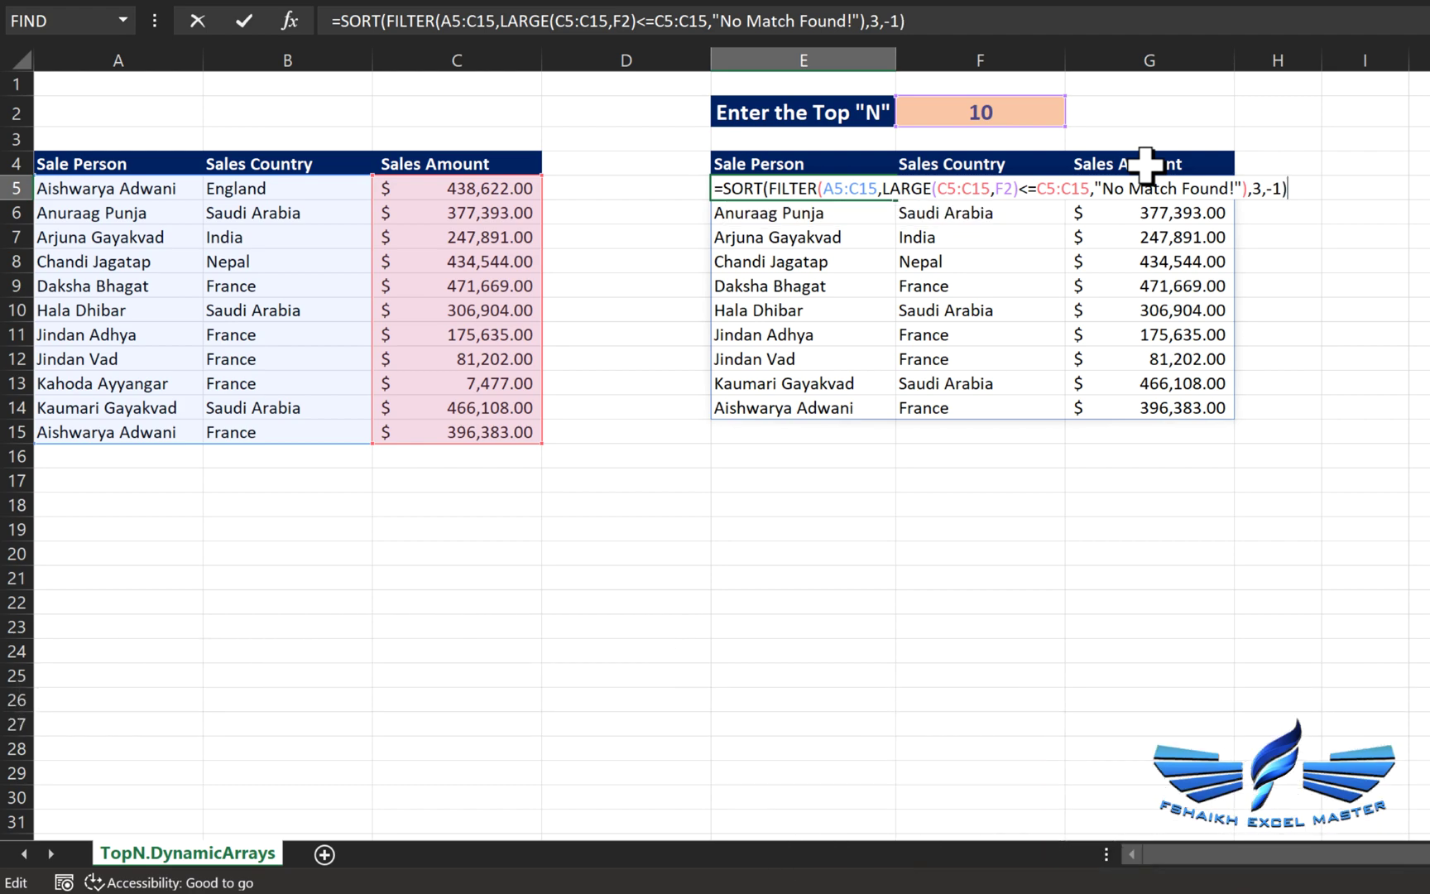
{"action": "key", "text": "Return"}
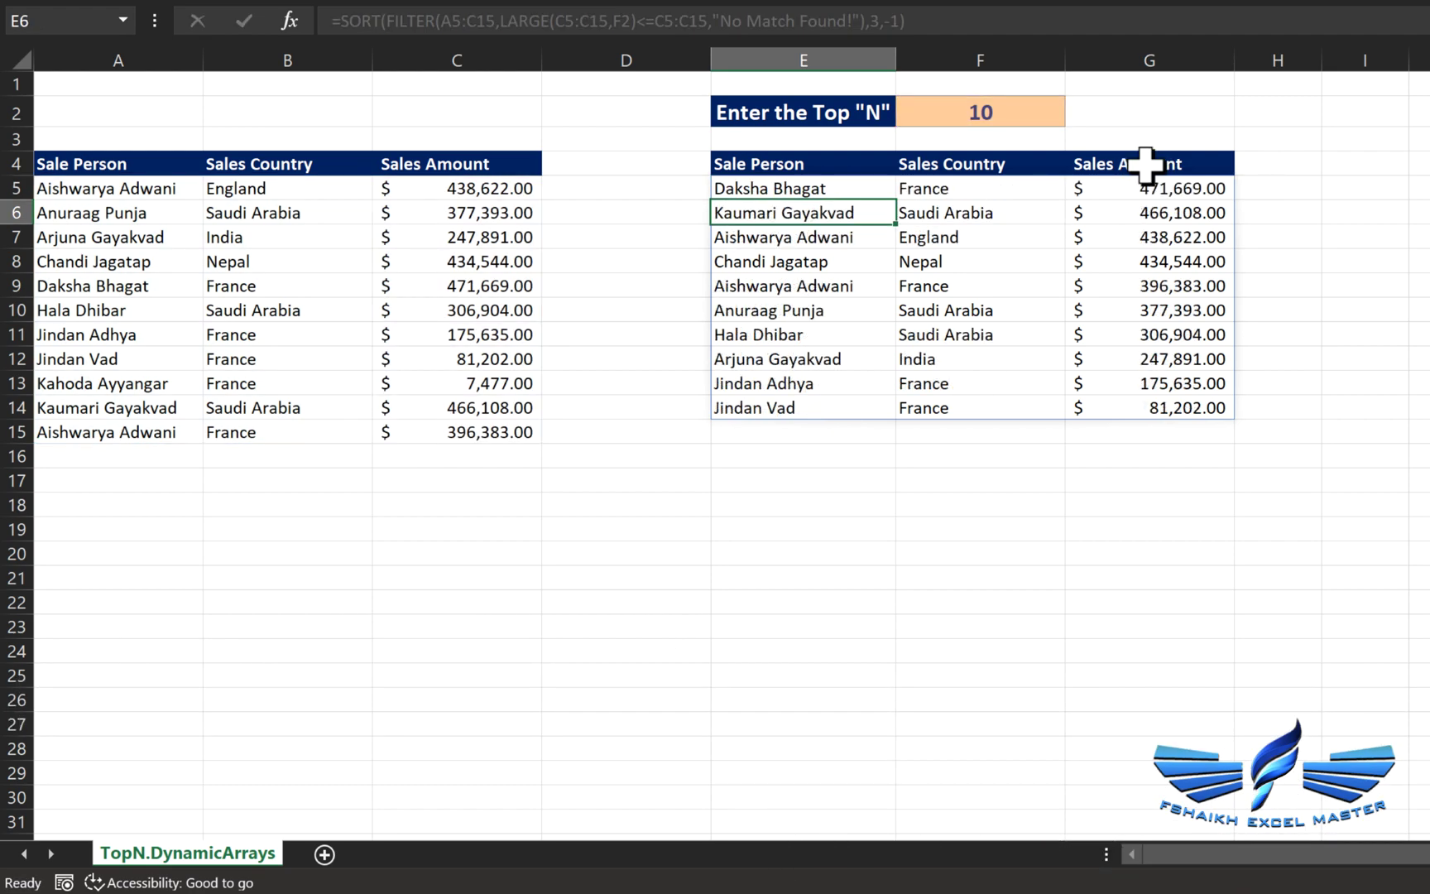
{"action": "left_click", "coordinate": [1013, 110]}
Set Top N to 3, then start converting the A4:C15 source data into a table
{"action": "type", "text": "3"}
{"action": "key", "text": "Return"}
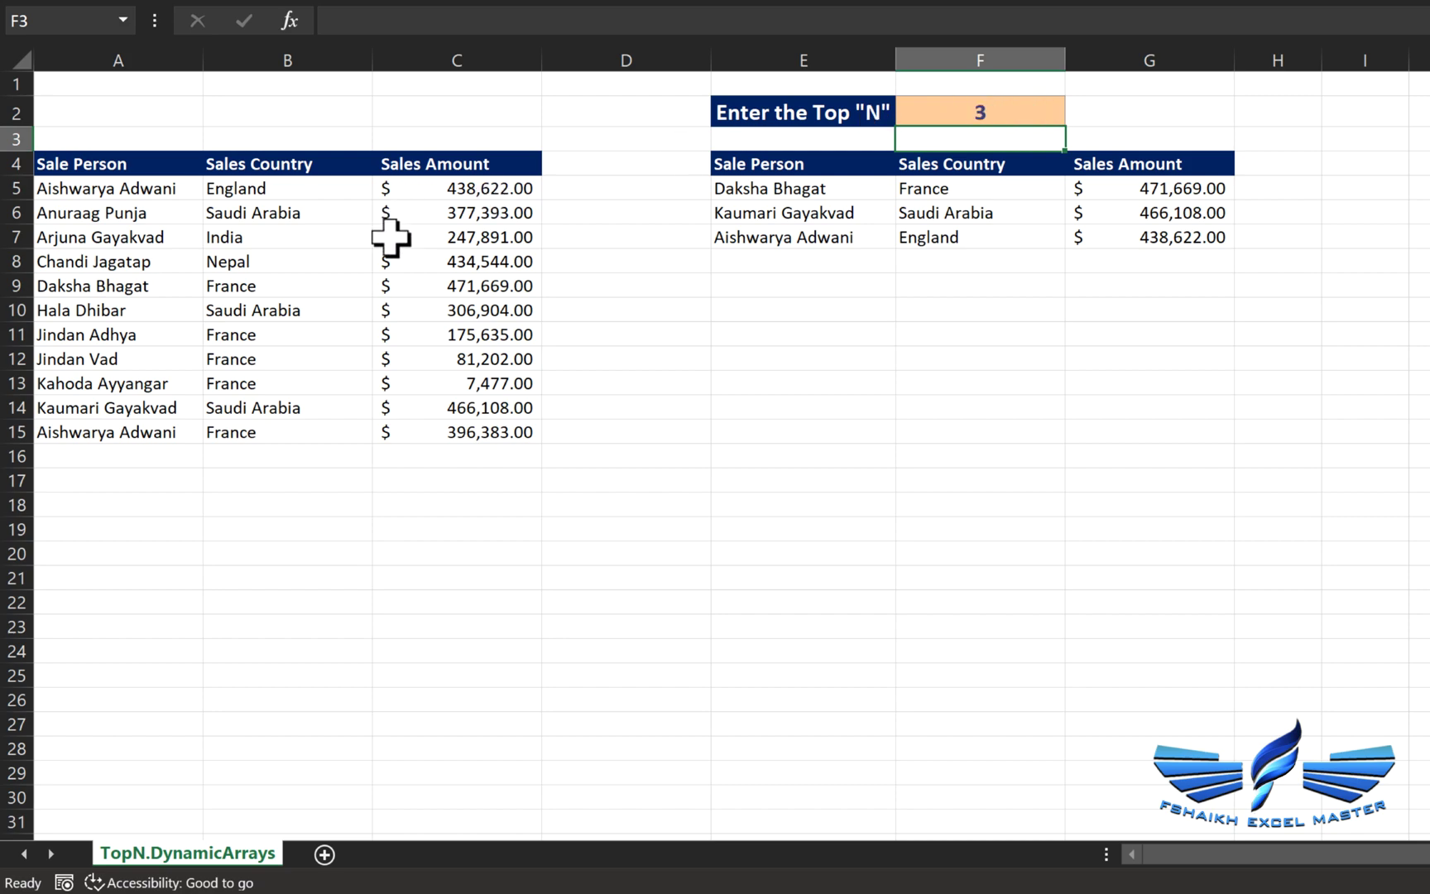
{"action": "left_click", "coordinate": [375, 255]}
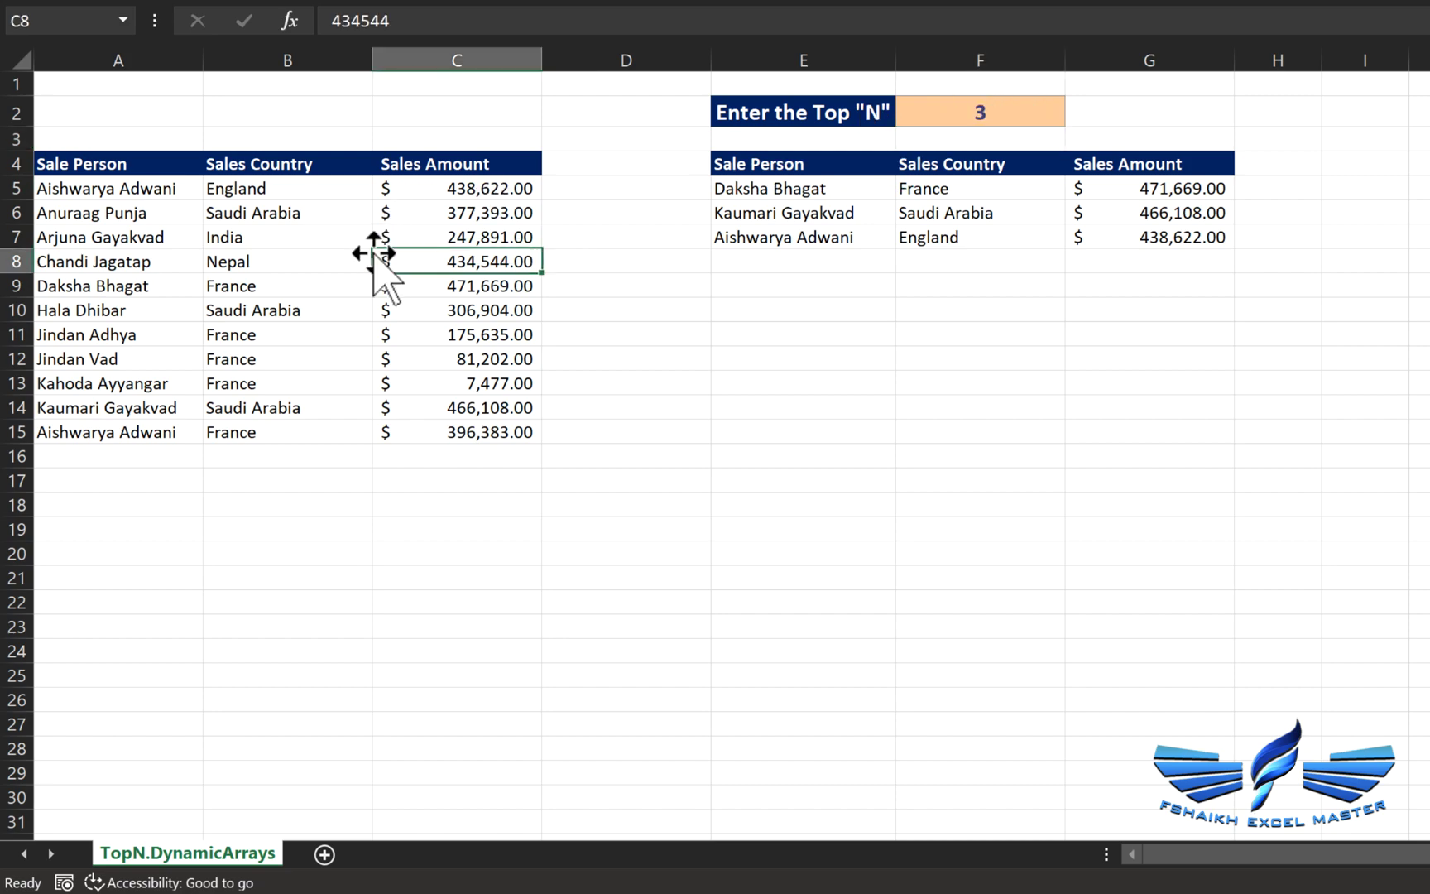
{"action": "key", "text": "ctrl+t"}
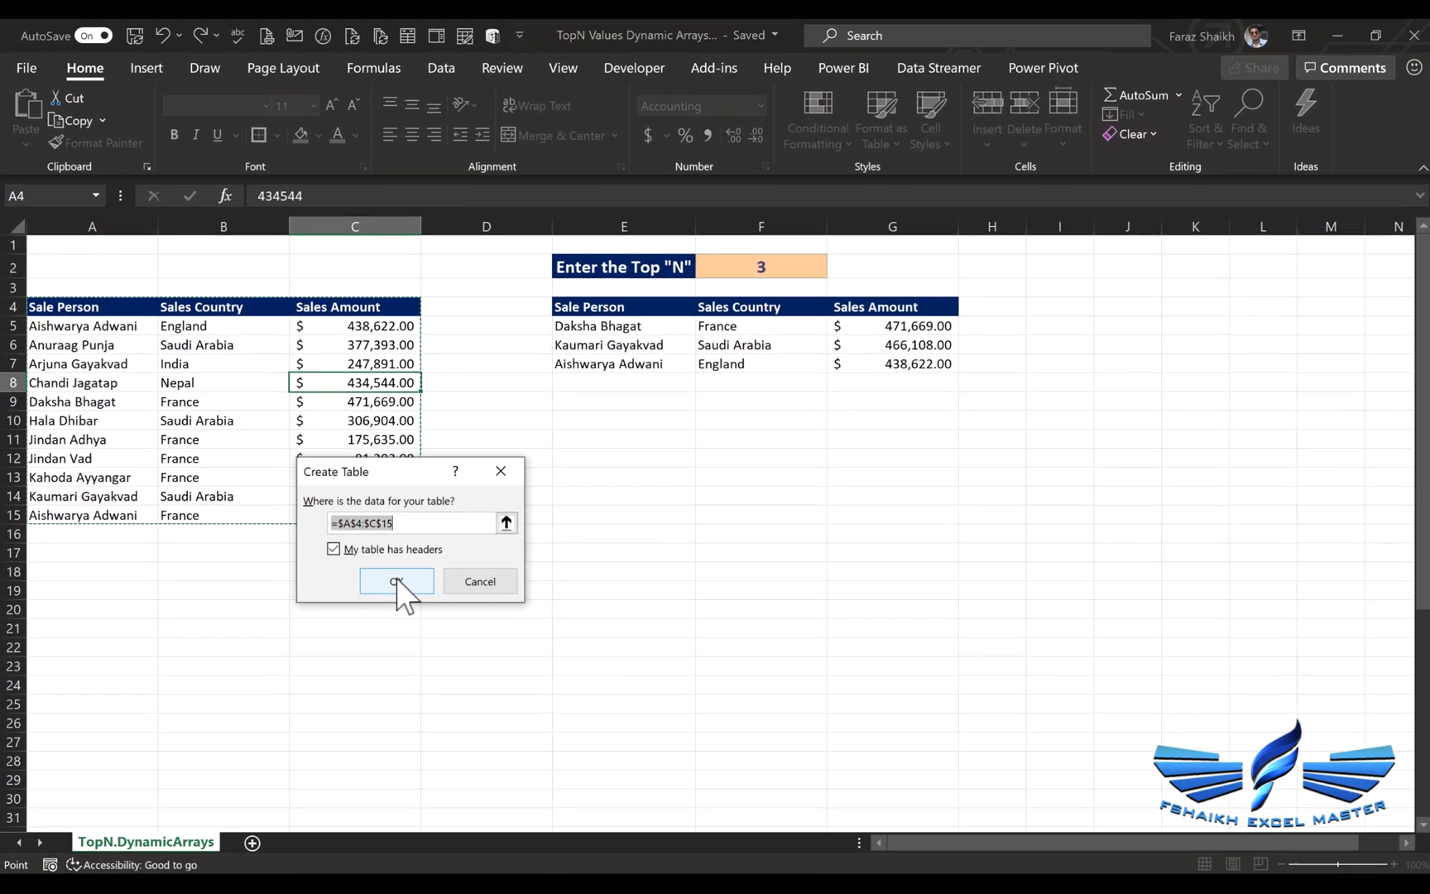
Create the table from A4:C15 with headers and name it SalesTables
{"action": "left_click", "coordinate": [467, 541]}
{"action": "left_click", "coordinate": [118, 325]}
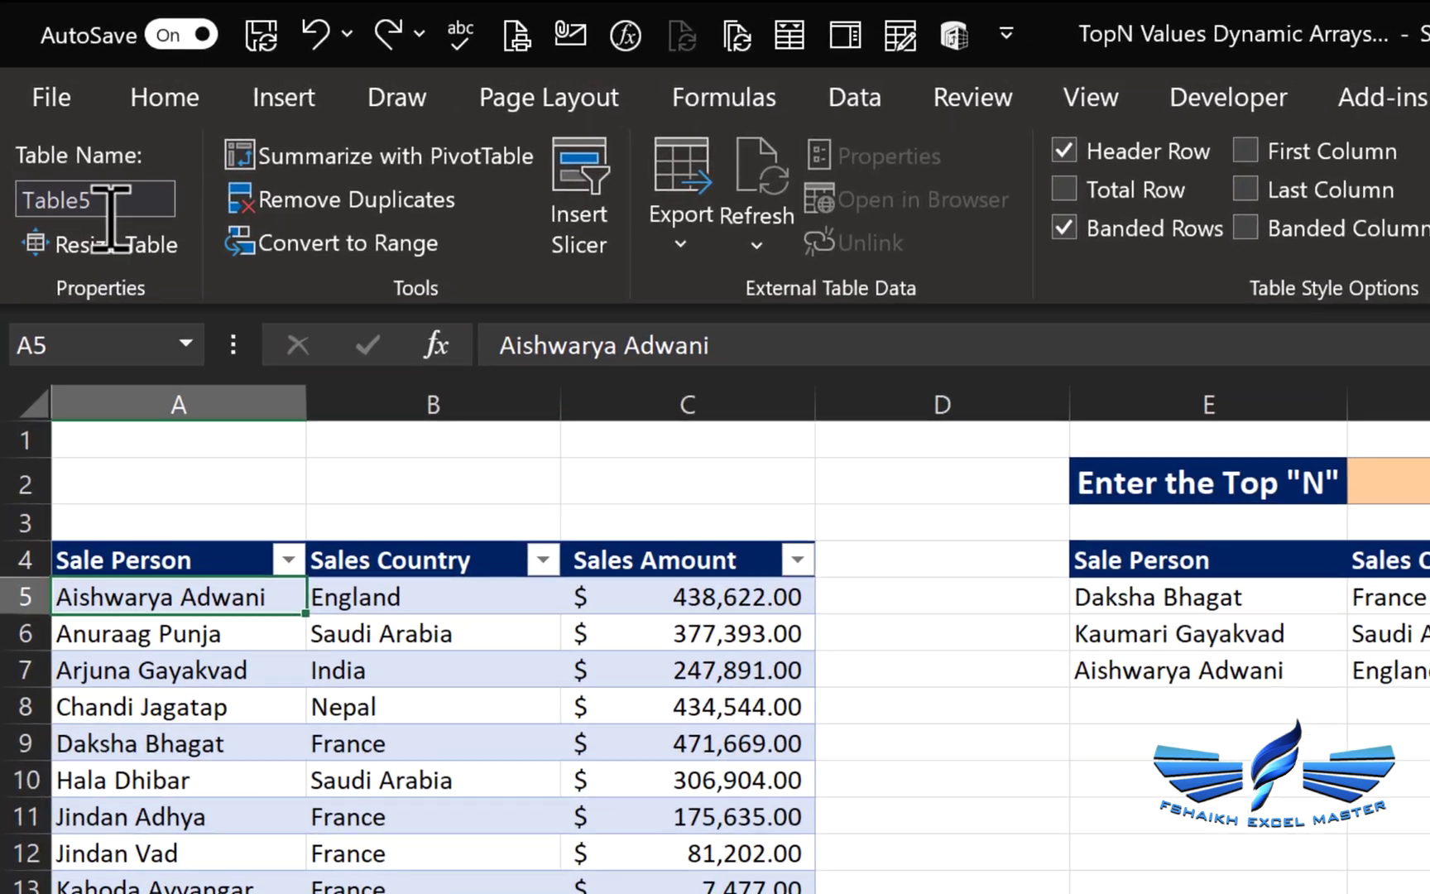
{"action": "left_click", "coordinate": [110, 207]}
{"action": "type", "text": "SalesTables"}
{"action": "key", "text": "Return"}
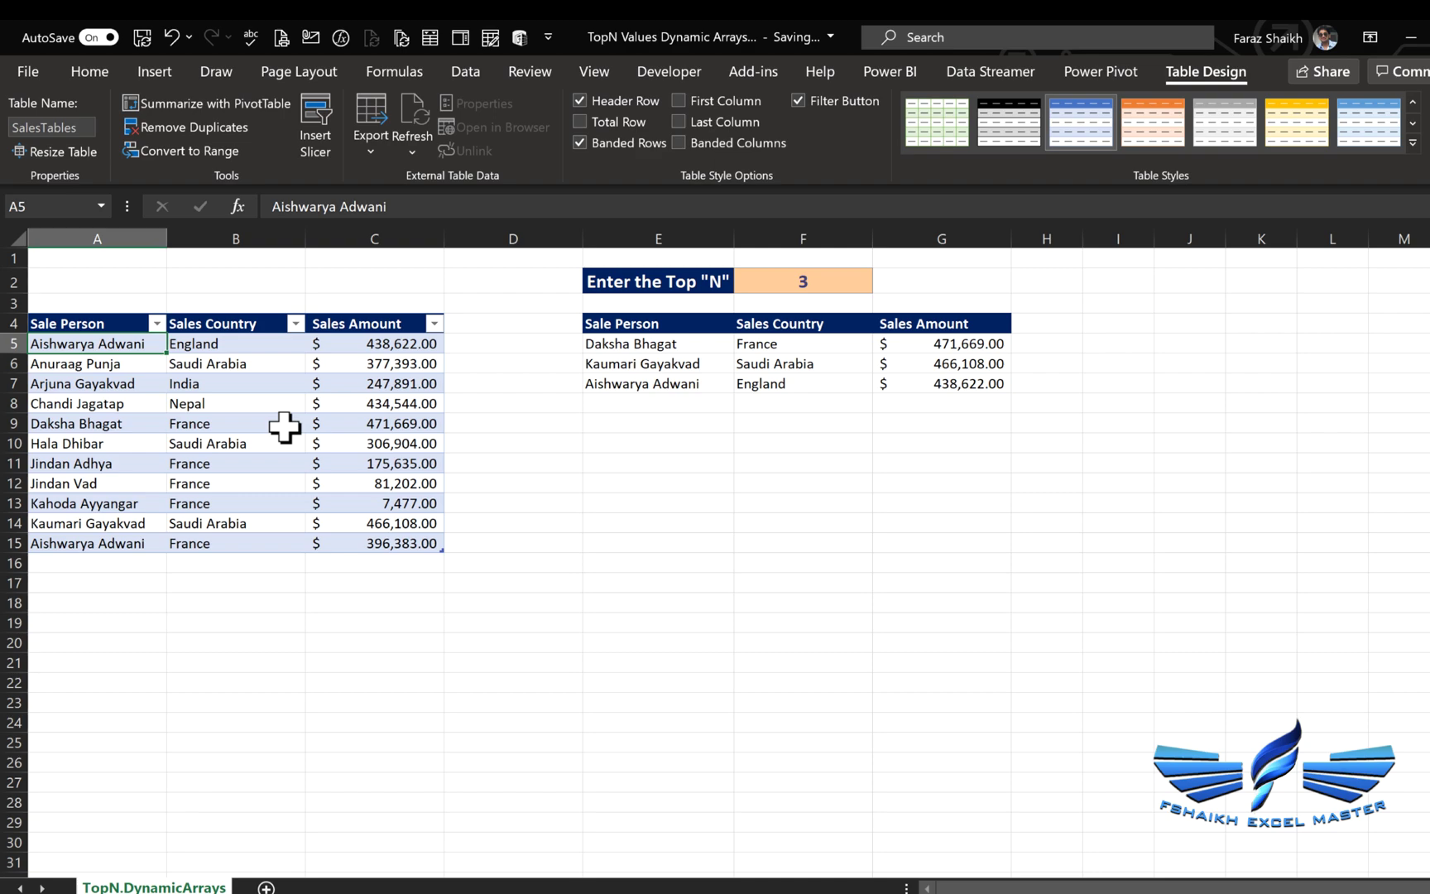
Copy the nine extra sales rows A40:C48 and paste them at A16 to extend the table
{"action": "scroll", "coordinate": [579, 811], "scroll_direction": "down", "scroll_amount": 14}
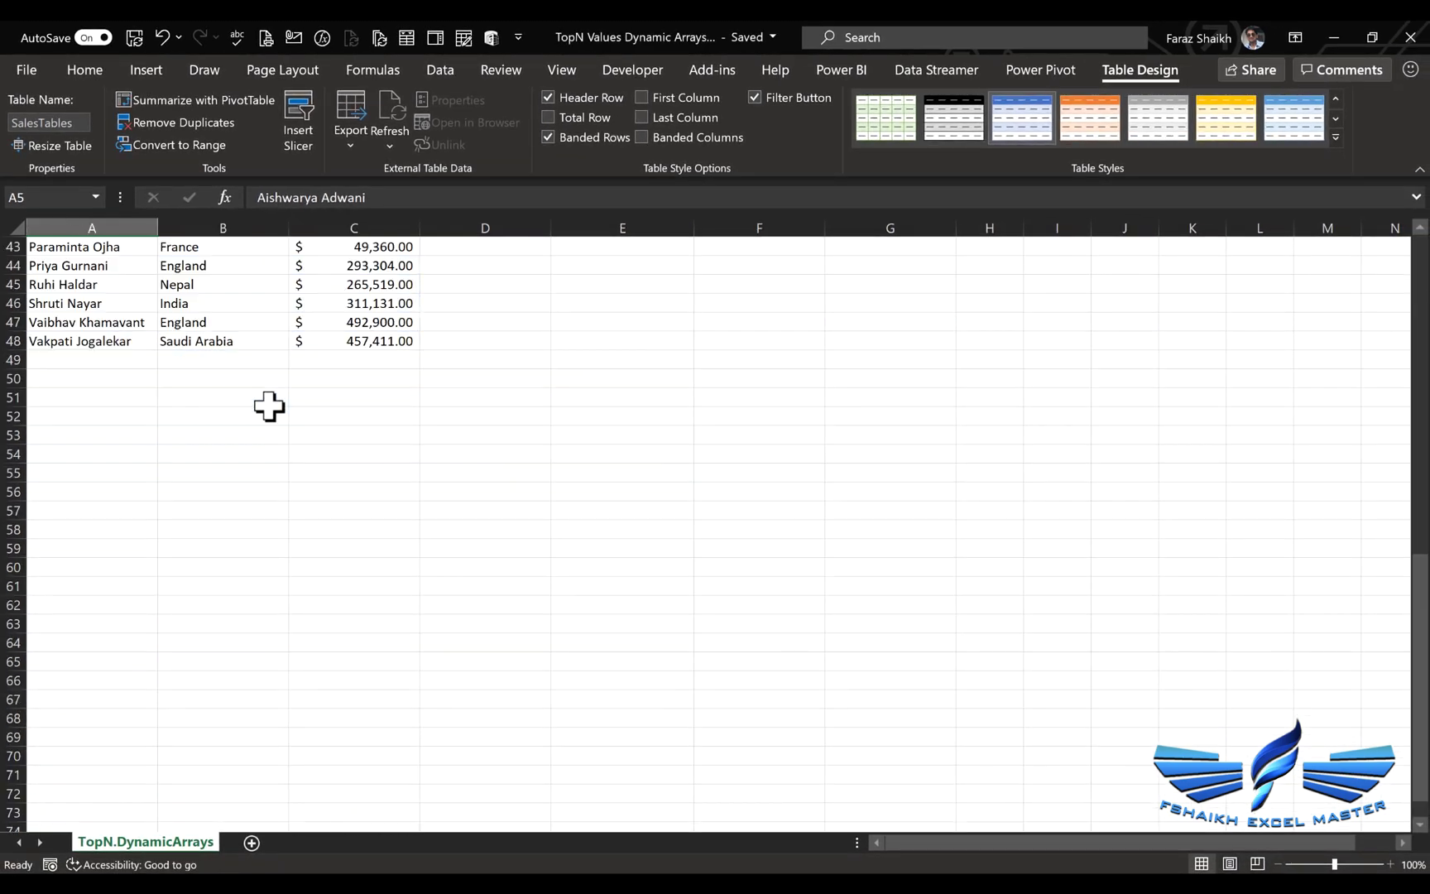
{"action": "scroll", "coordinate": [214, 607], "scroll_direction": "down", "scroll_amount": 12}
{"action": "scroll", "coordinate": [213, 607], "scroll_direction": "up", "scroll_amount": 16}
{"action": "scroll", "coordinate": [214, 607], "scroll_direction": "right", "scroll_amount": 1}
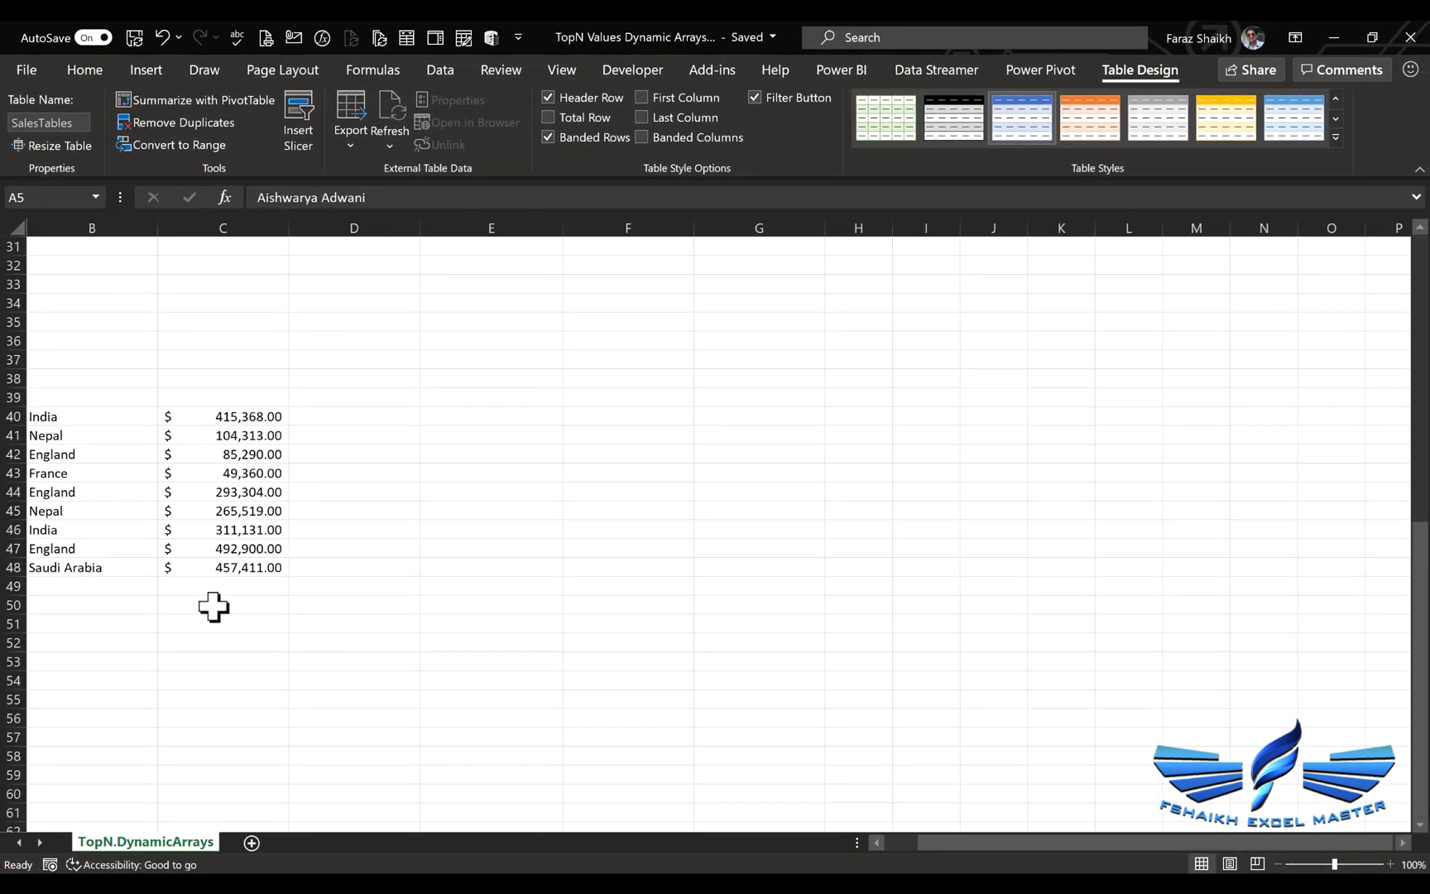
{"action": "scroll", "coordinate": [139, 523], "scroll_direction": "up", "scroll_amount": 1}
{"action": "scroll", "coordinate": [139, 522], "scroll_direction": "left", "scroll_amount": 1}
{"action": "left_click_drag", "start_coordinate": [86, 473], "coordinate": [328, 623]}
{"action": "key", "text": "ctrl+c"}
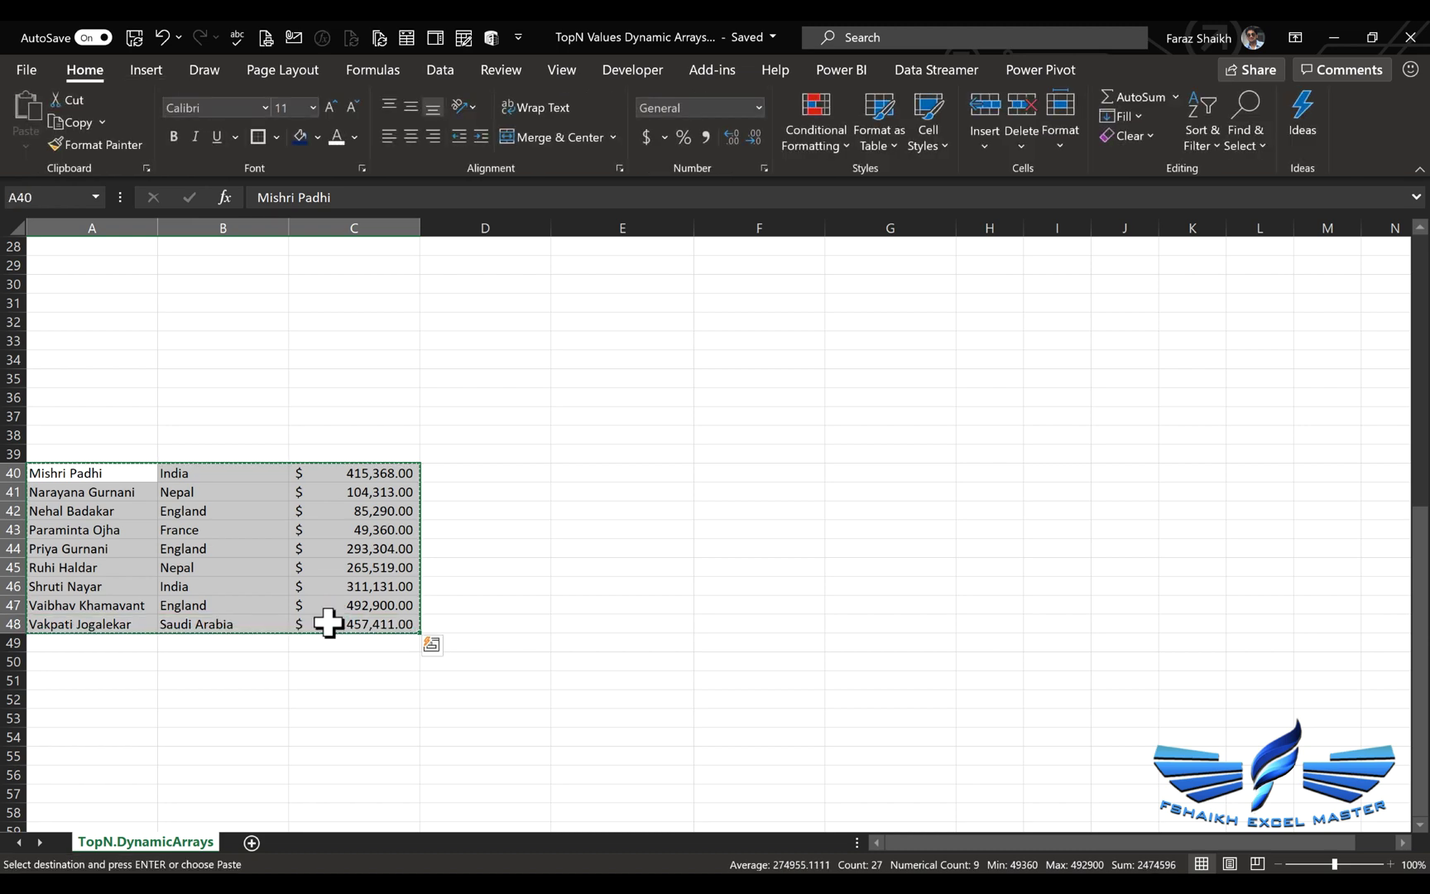
{"action": "scroll", "coordinate": [328, 623], "scroll_direction": "up", "scroll_amount": 13}
{"action": "left_click", "coordinate": [82, 537]}
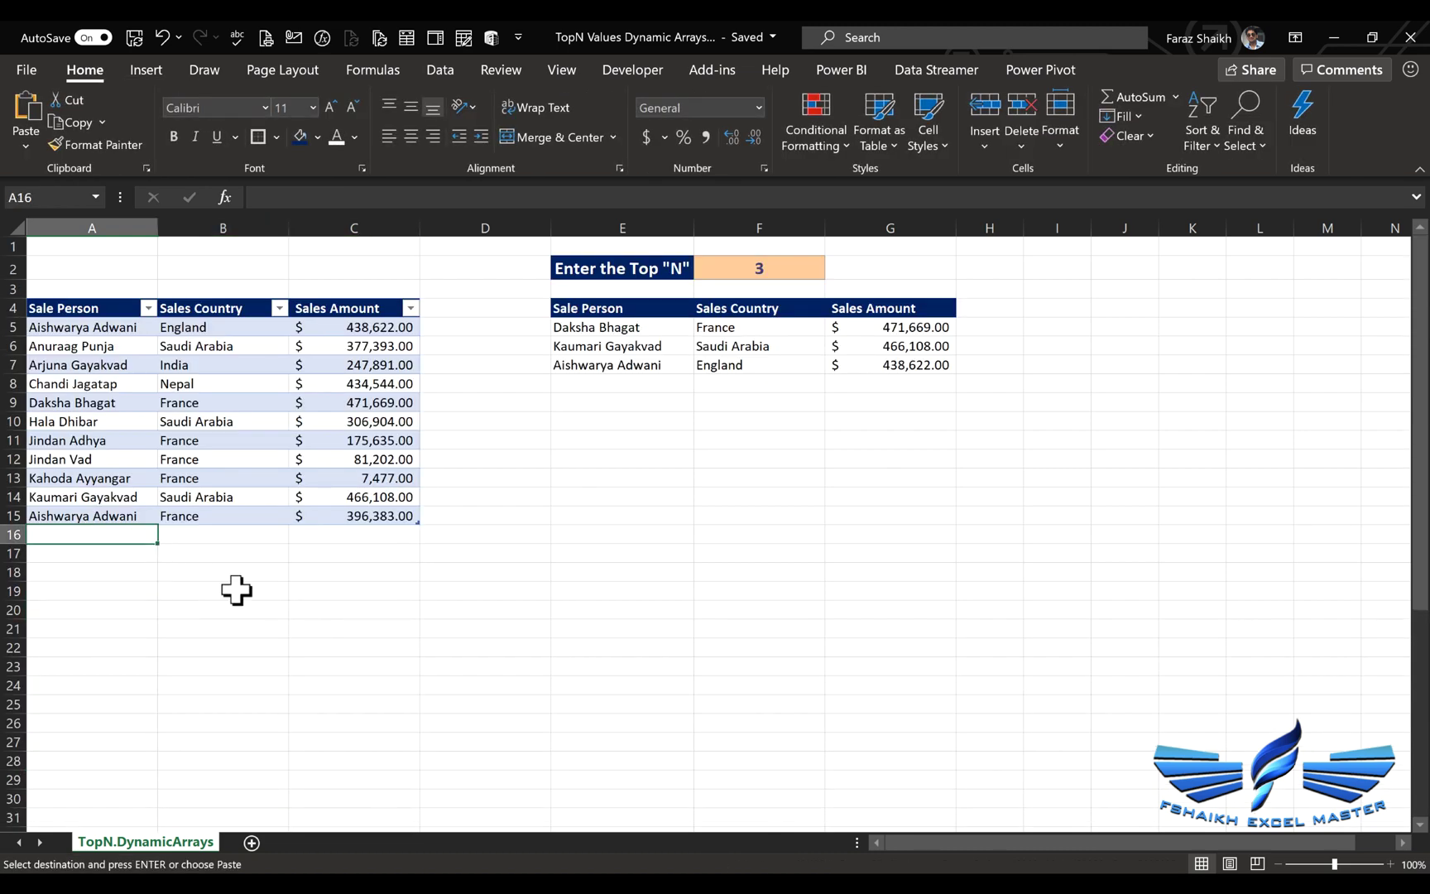
{"action": "key", "text": "ctrl+v"}
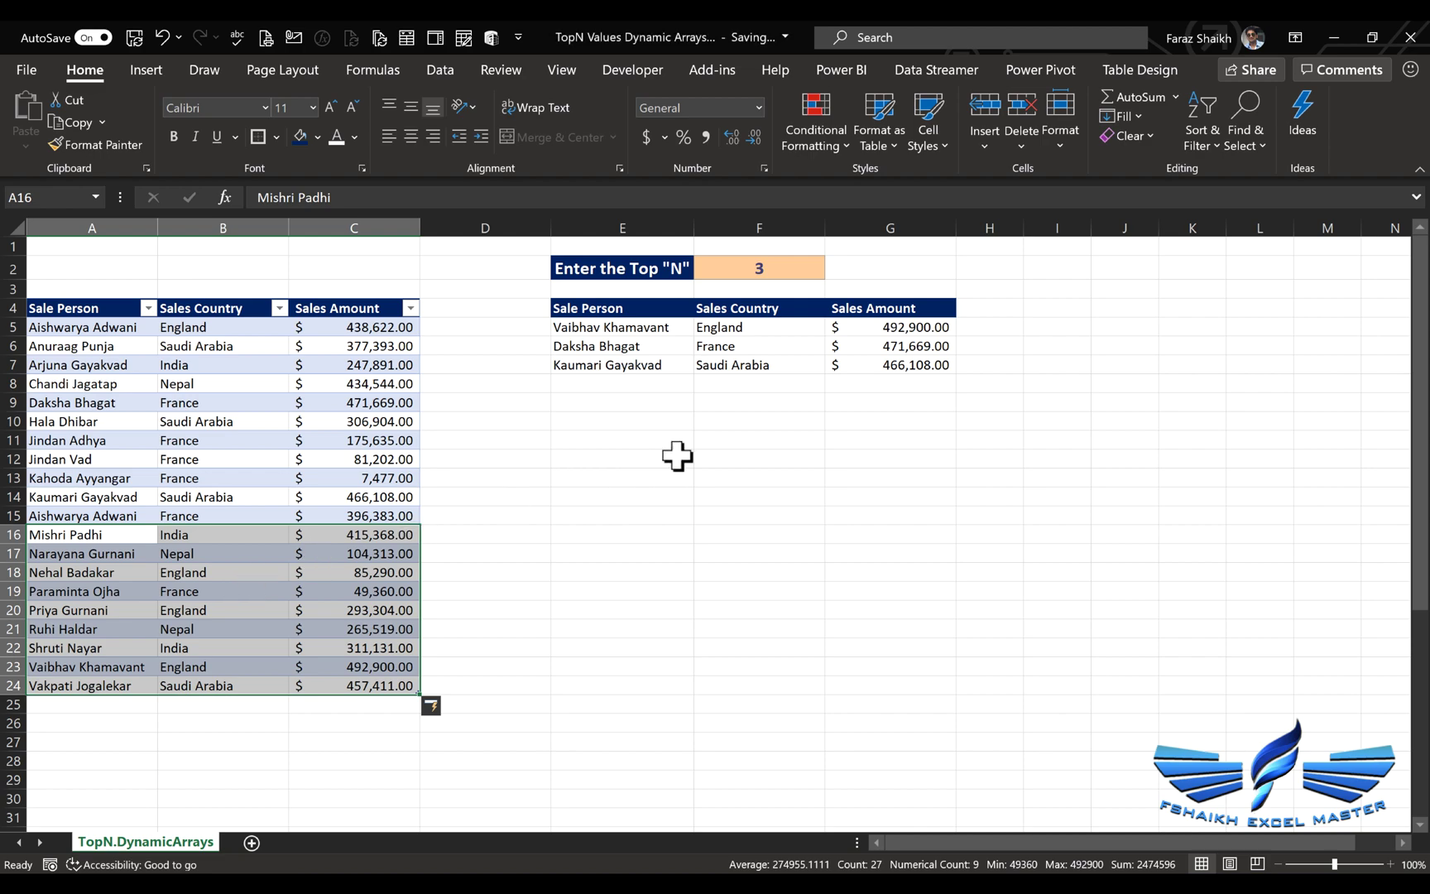
Set Top N to 5 so the sorted results list five sellers
{"action": "left_click", "coordinate": [952, 327]}
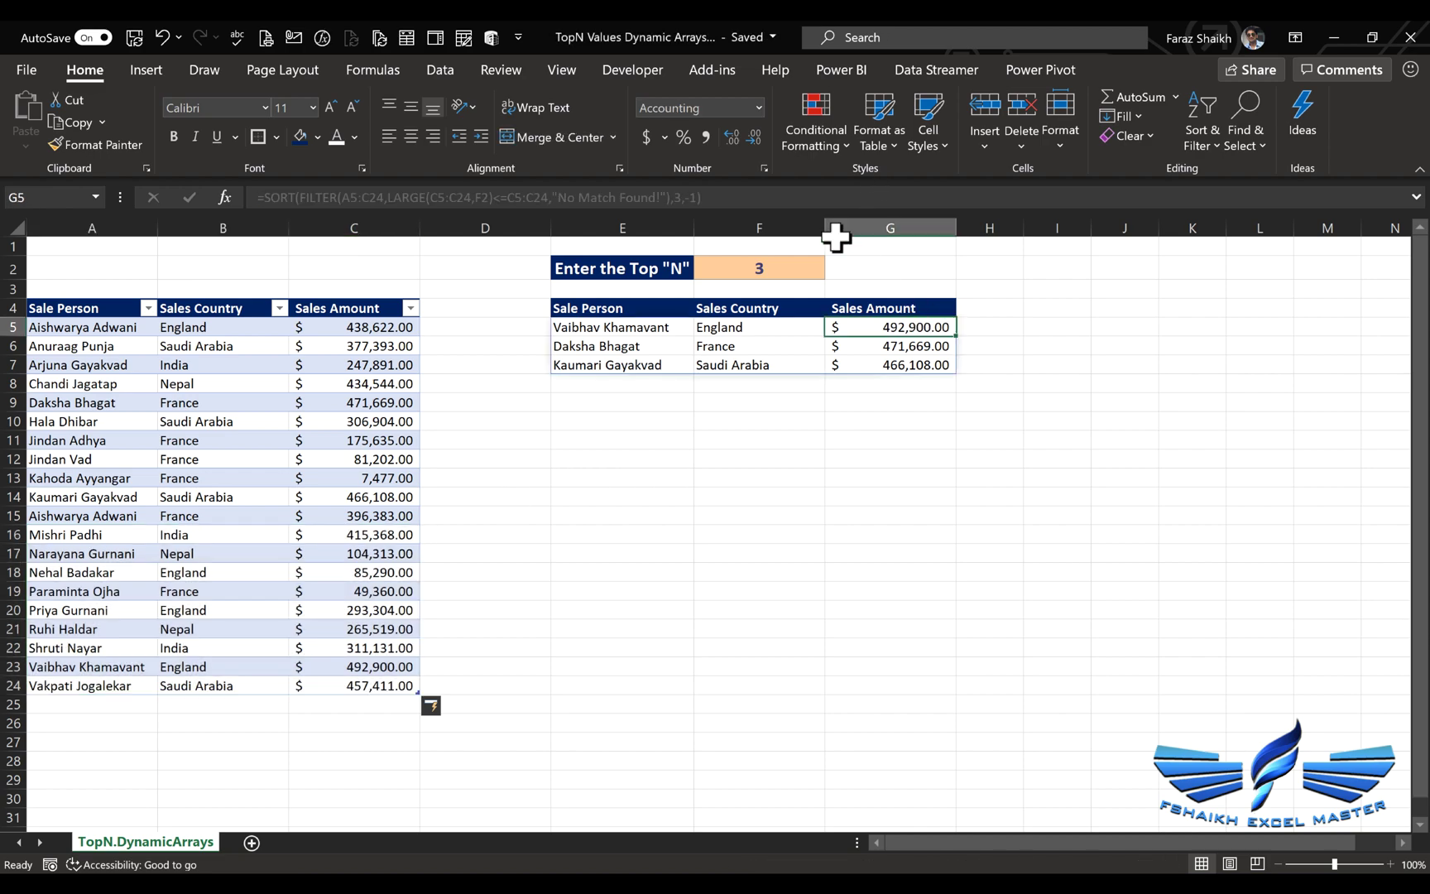
{"action": "left_click", "coordinate": [769, 264]}
{"action": "type", "text": "5"}
{"action": "key", "text": "Return"}
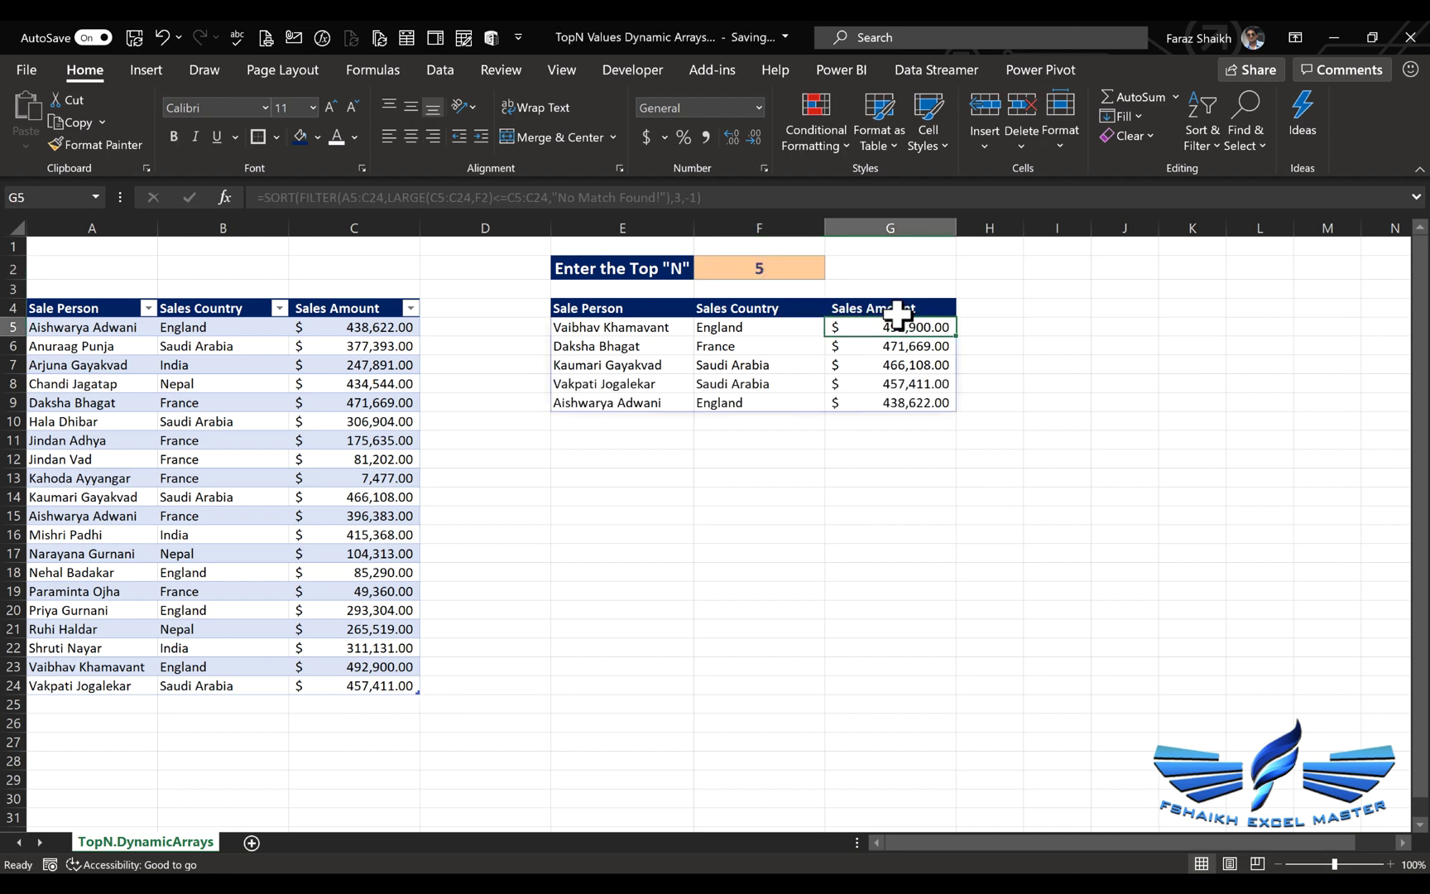
{"action": "left_click", "coordinate": [648, 310]}
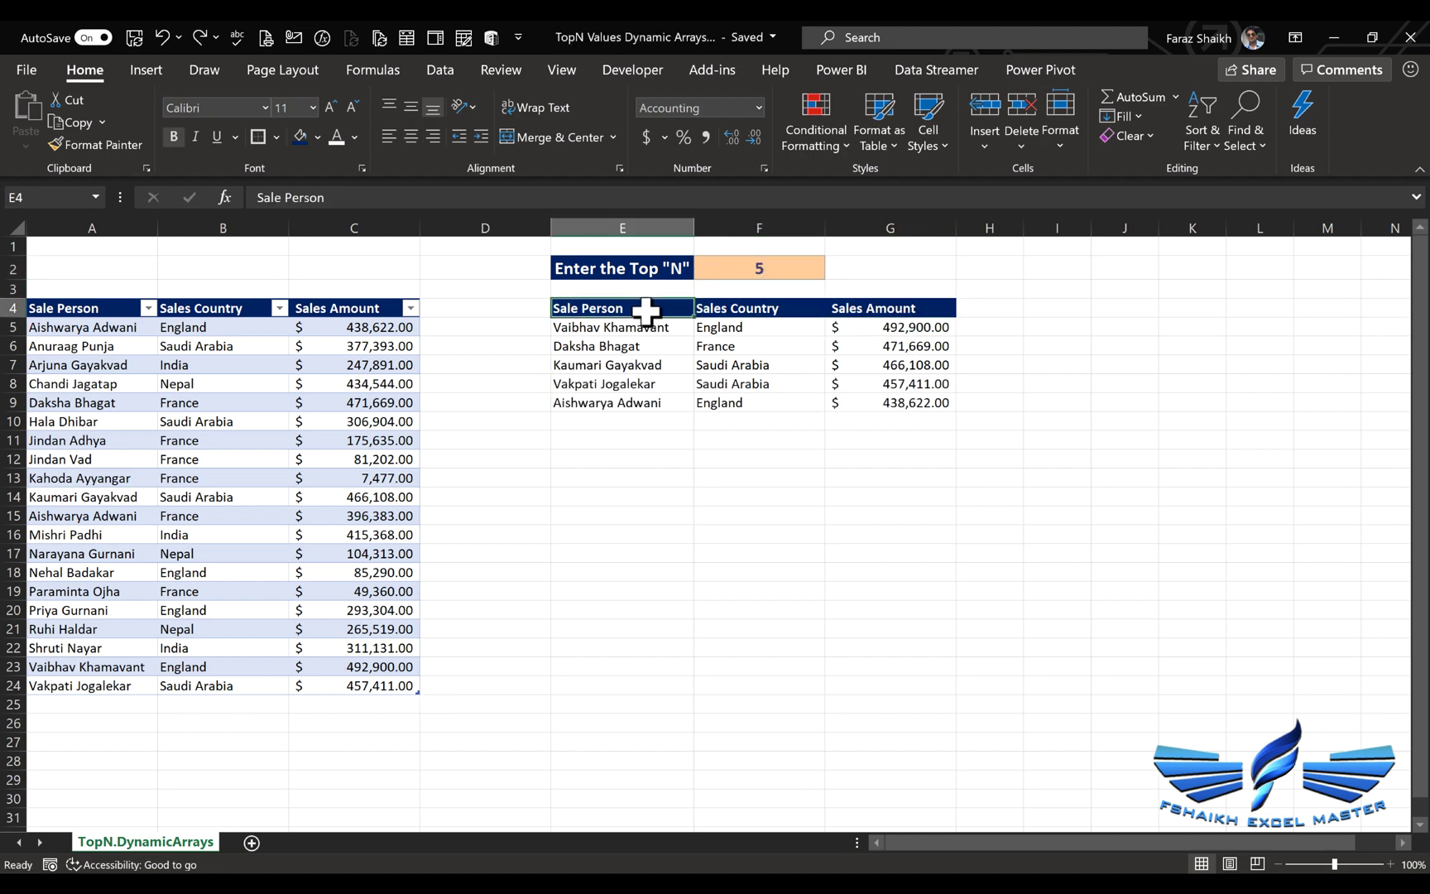
{"action": "left_click", "coordinate": [763, 287]}
Insert a blank column E before the Top-N results
{"action": "left_click", "coordinate": [606, 220]}
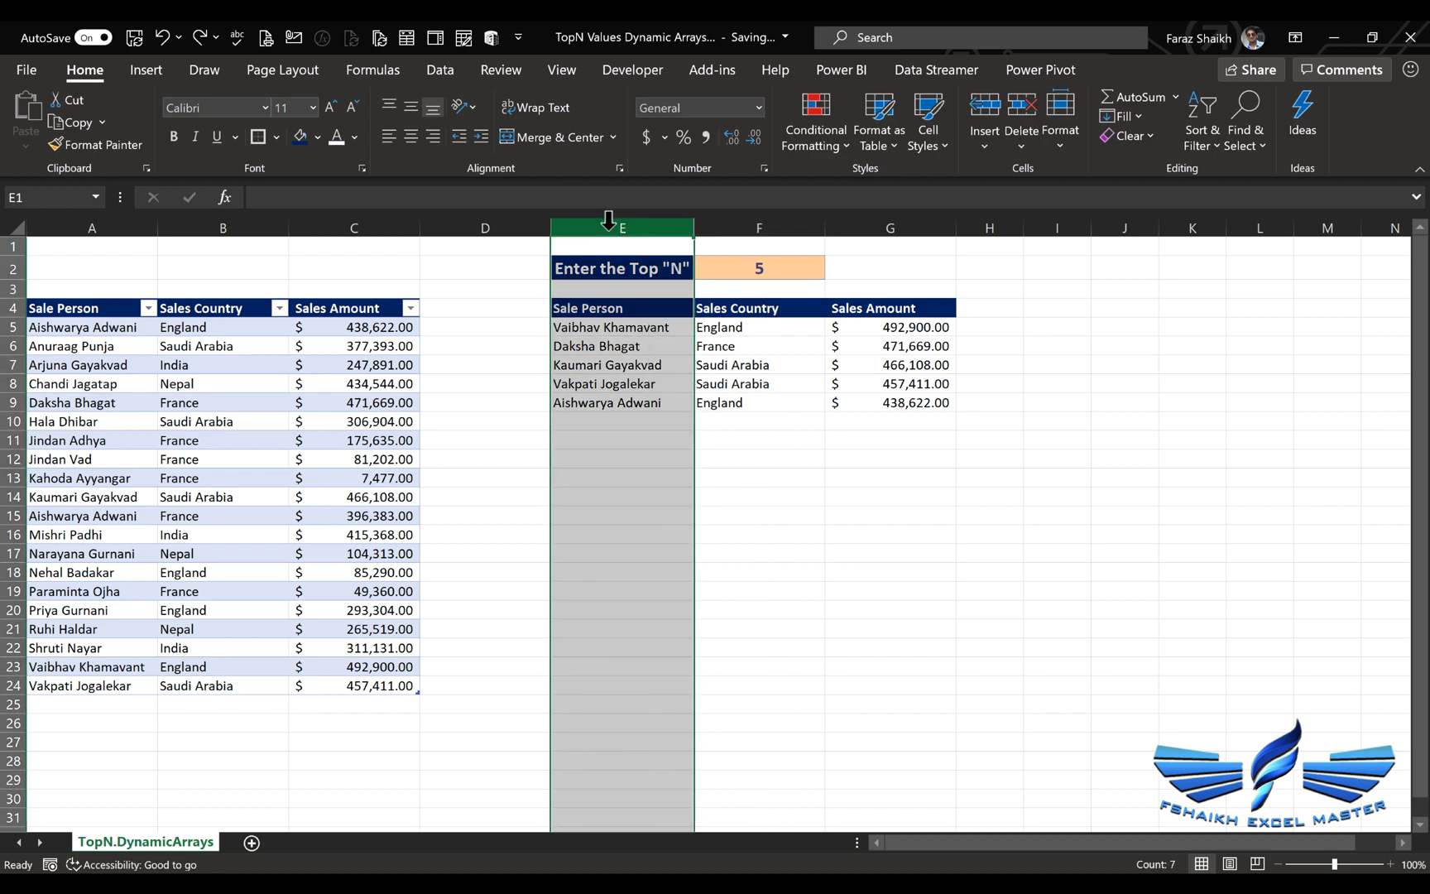
{"action": "right_click", "coordinate": [607, 225]}
{"action": "key", "text": "Escape"}
{"action": "key", "text": "ctrl+shift+plus"}
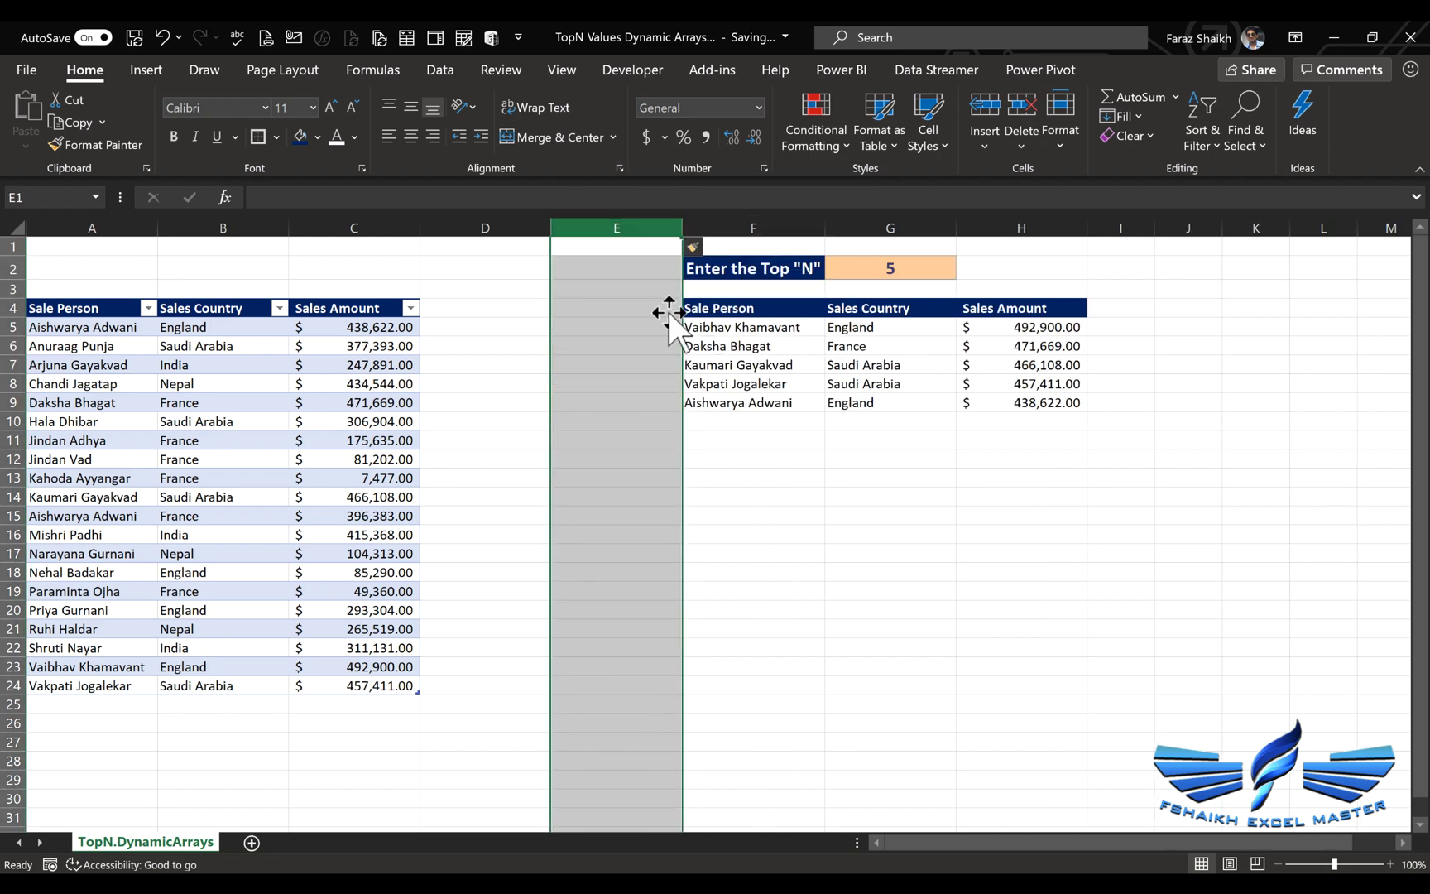
Head column E with 'Sr No', copying the Sale Person header's navy formatting
{"action": "left_click", "coordinate": [667, 309]}
{"action": "type", "text": "Sr No"}
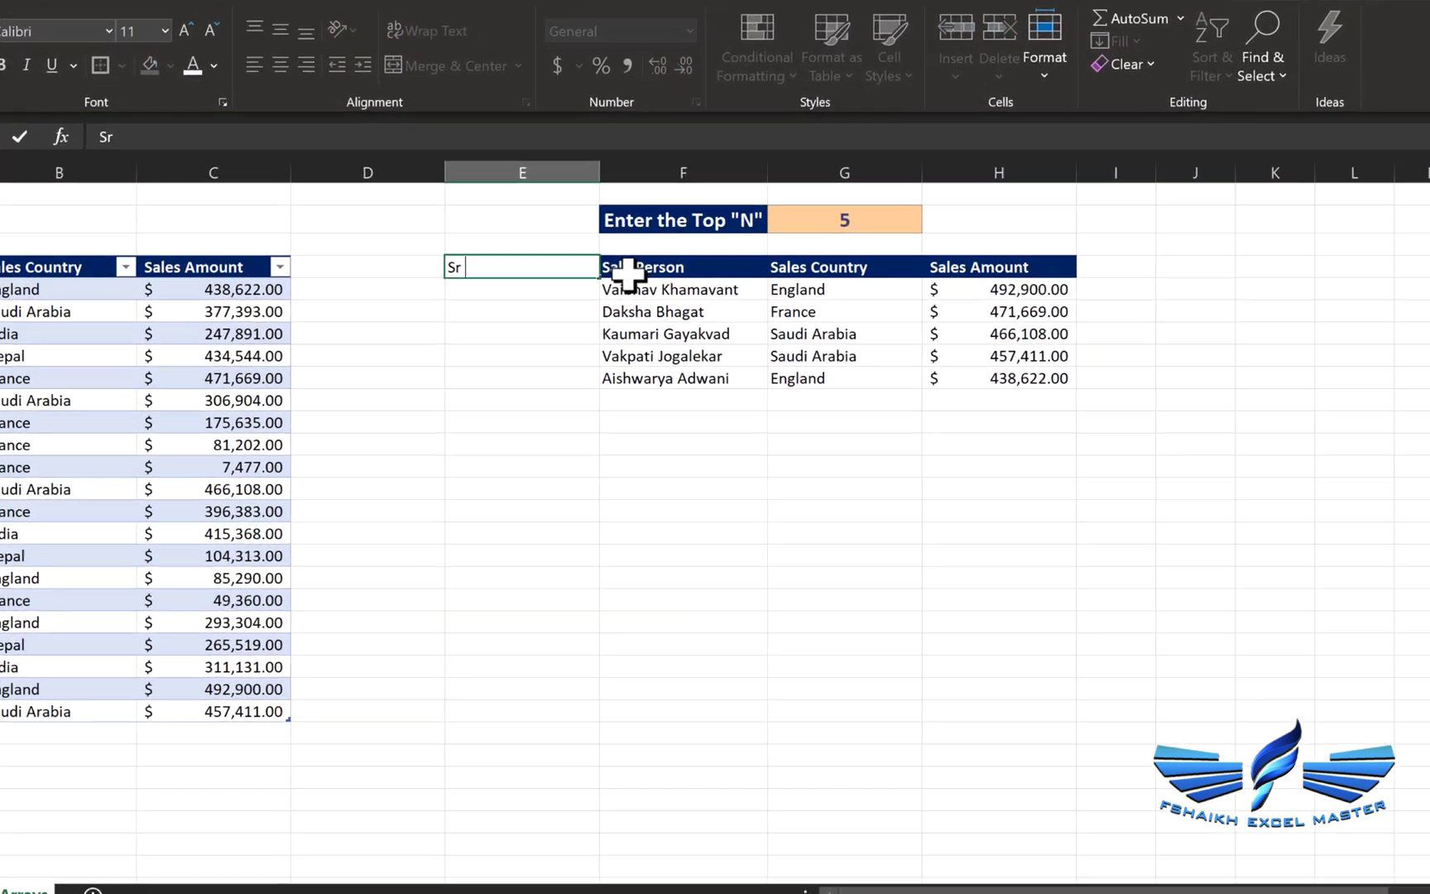
{"action": "left_click", "coordinate": [706, 313]}
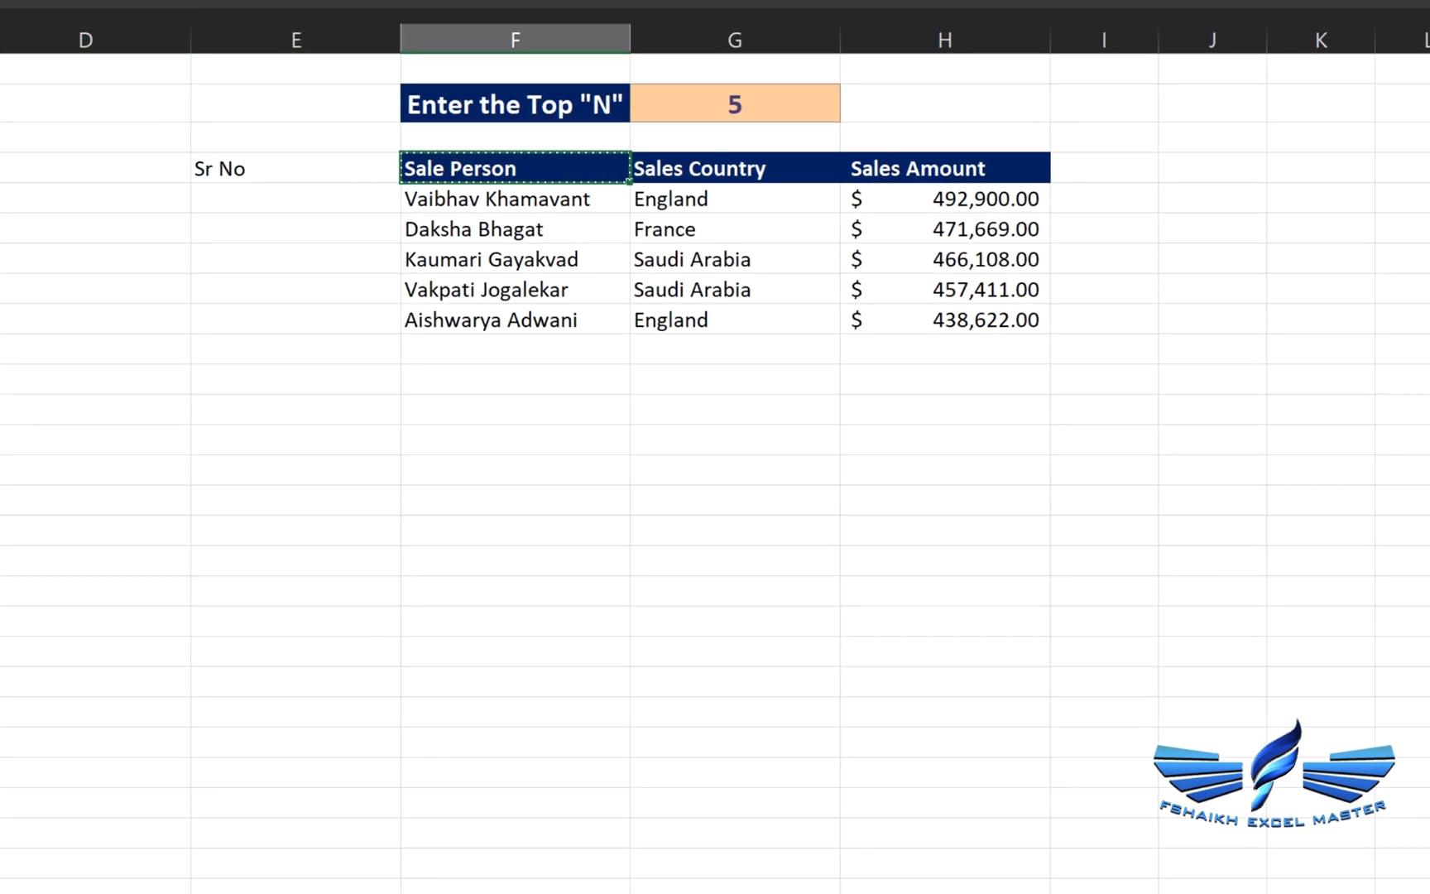
{"action": "left_click", "coordinate": [248, 168]}
{"action": "left_click", "coordinate": [339, 199]}
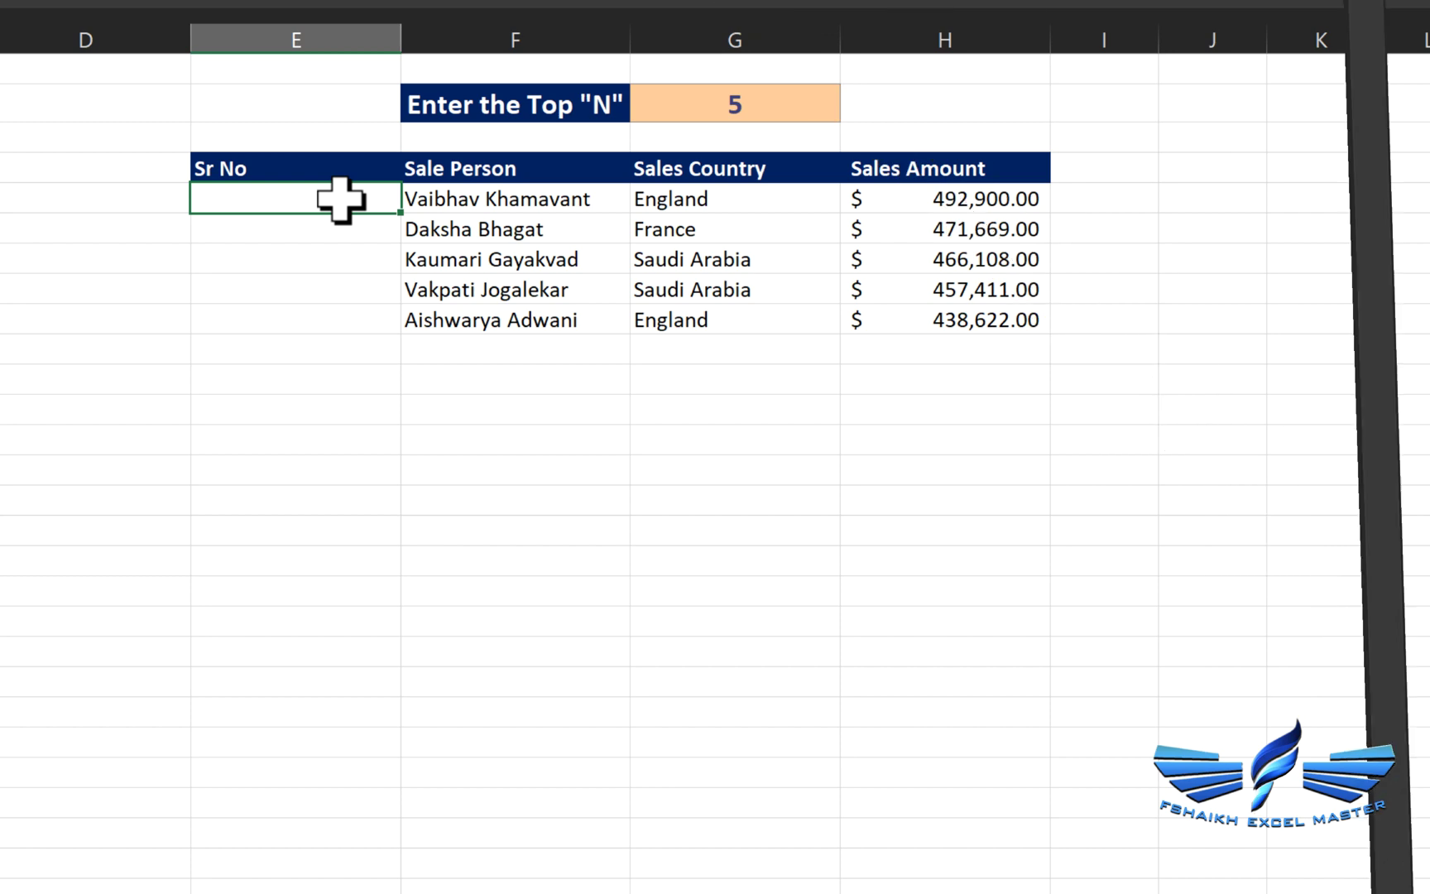
Enter =SEQUENCE(COUNTA(F5#)/3,,1,1) in E5 to number the Sr No rows
{"action": "type", "text": "=seq"}
{"action": "key", "text": "Tab"}
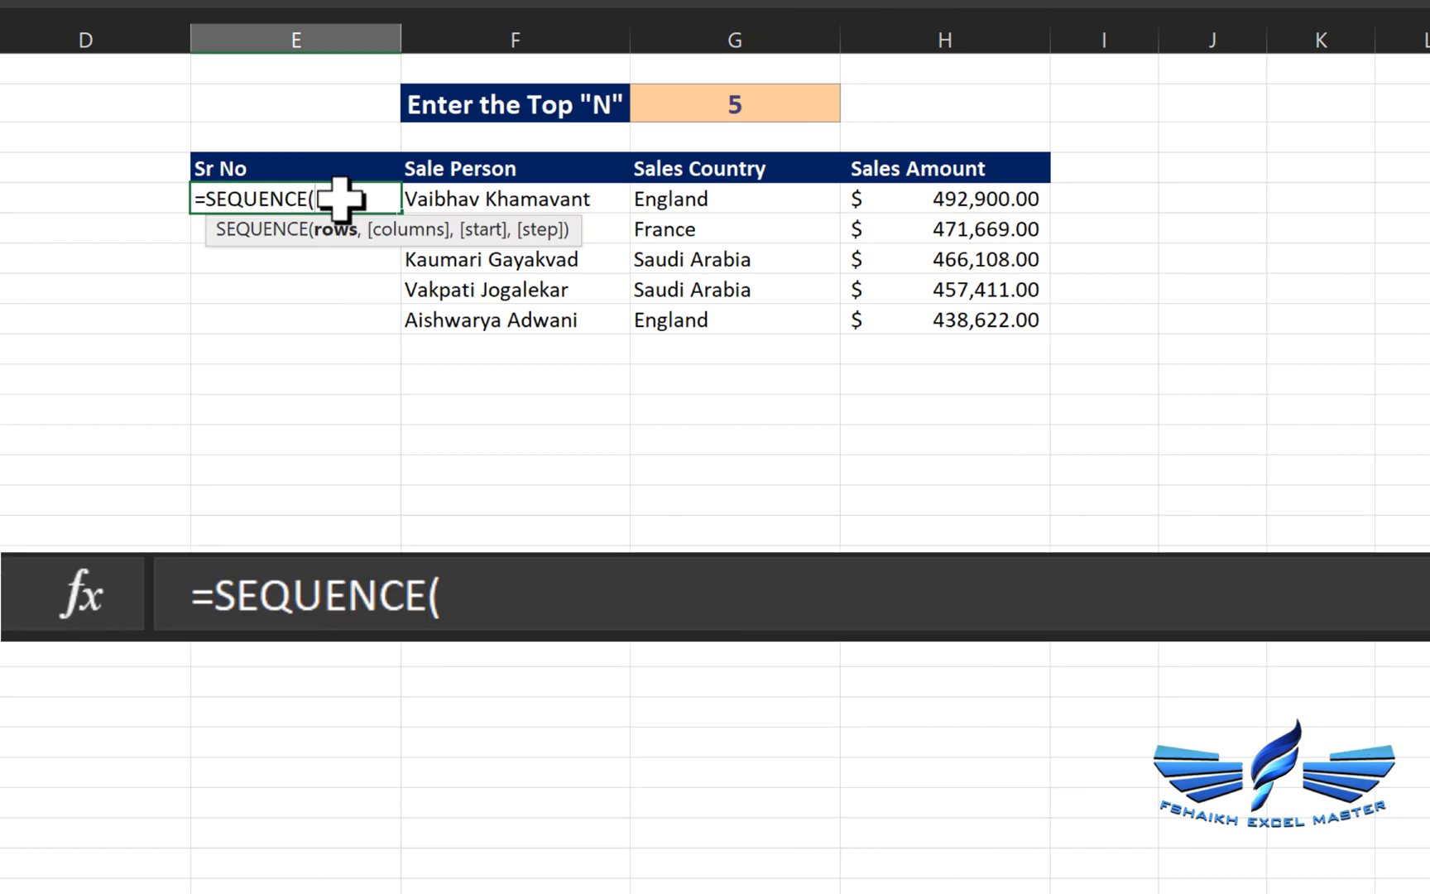
{"action": "type", "text": "counta"}
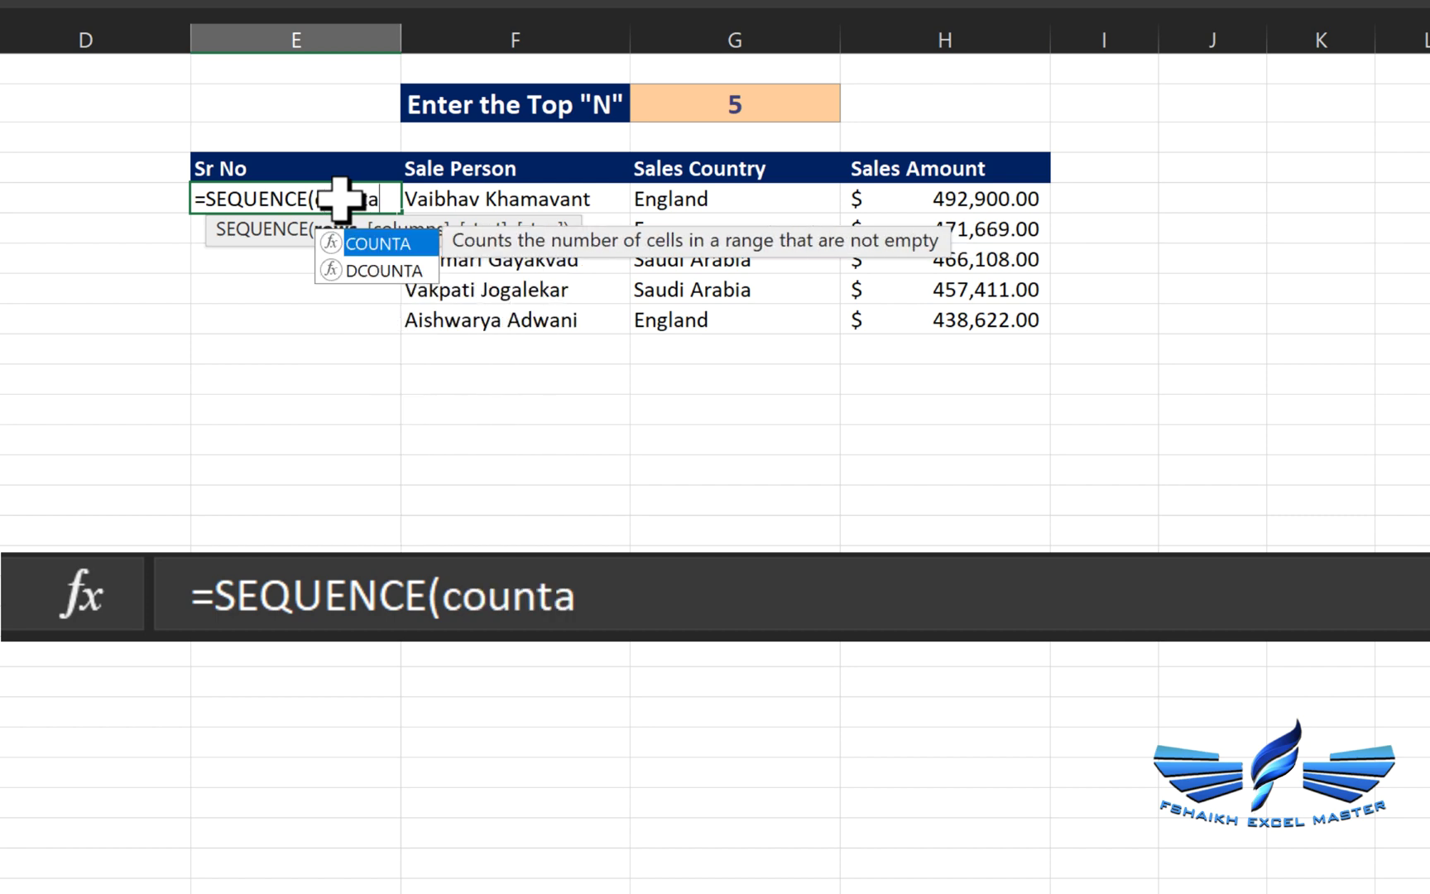
{"action": "key", "text": "Tab"}
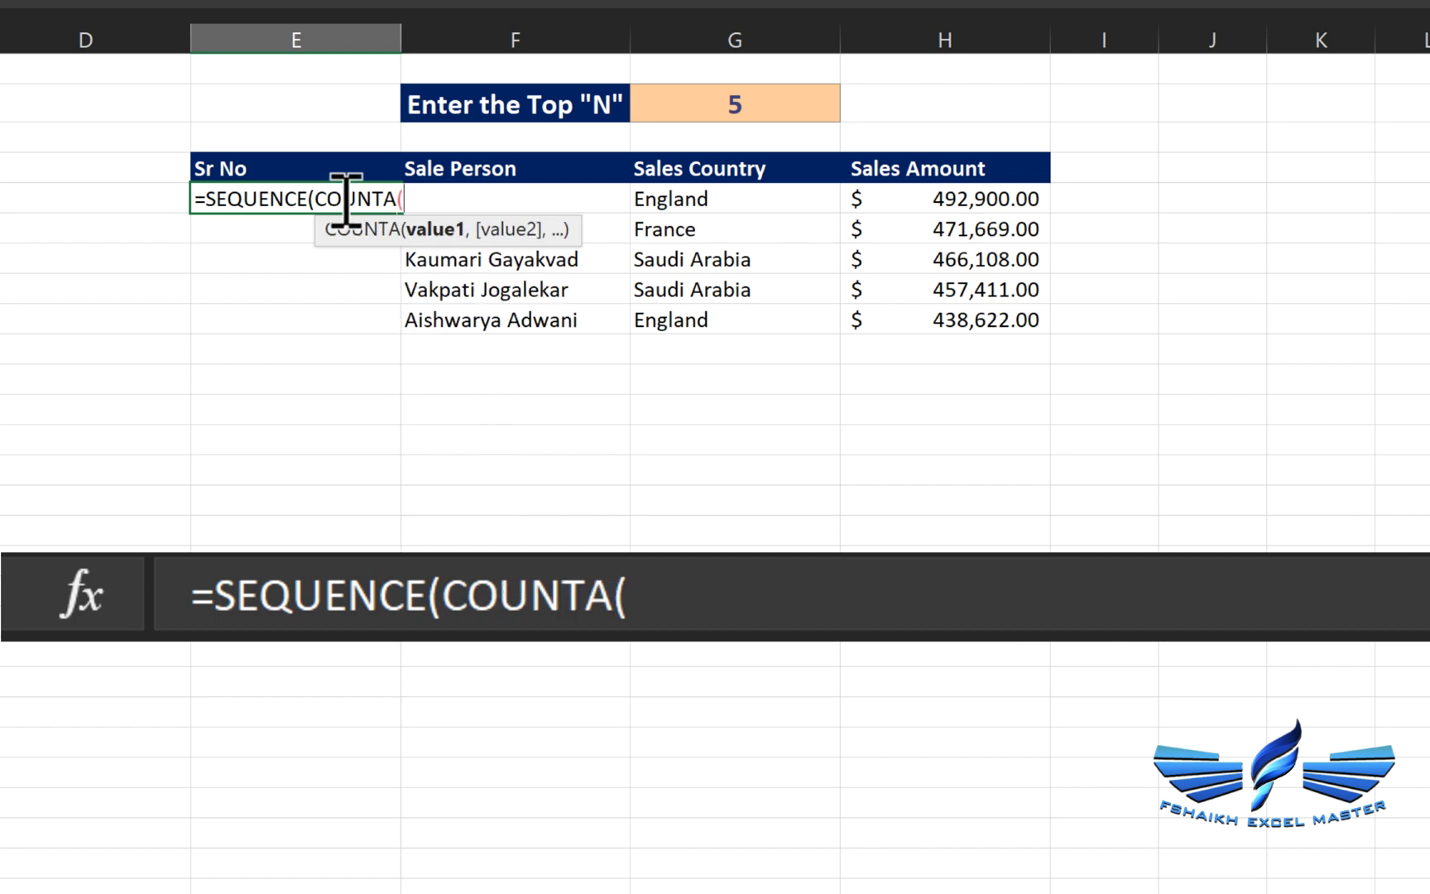
{"action": "key", "text": "Right"}
{"action": "type", "text": "#"}
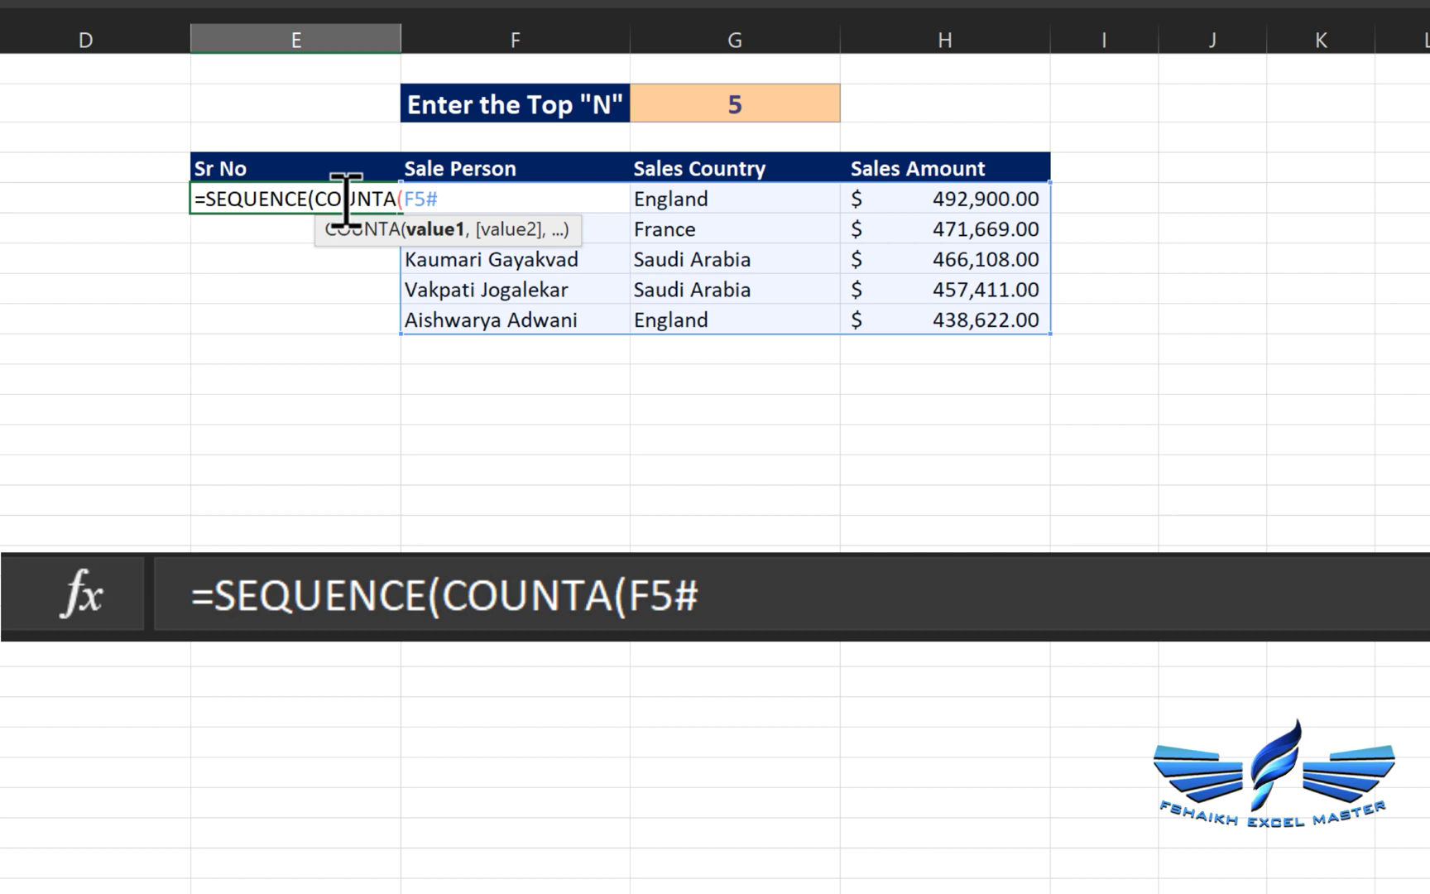
{"action": "type", "text": ")"}
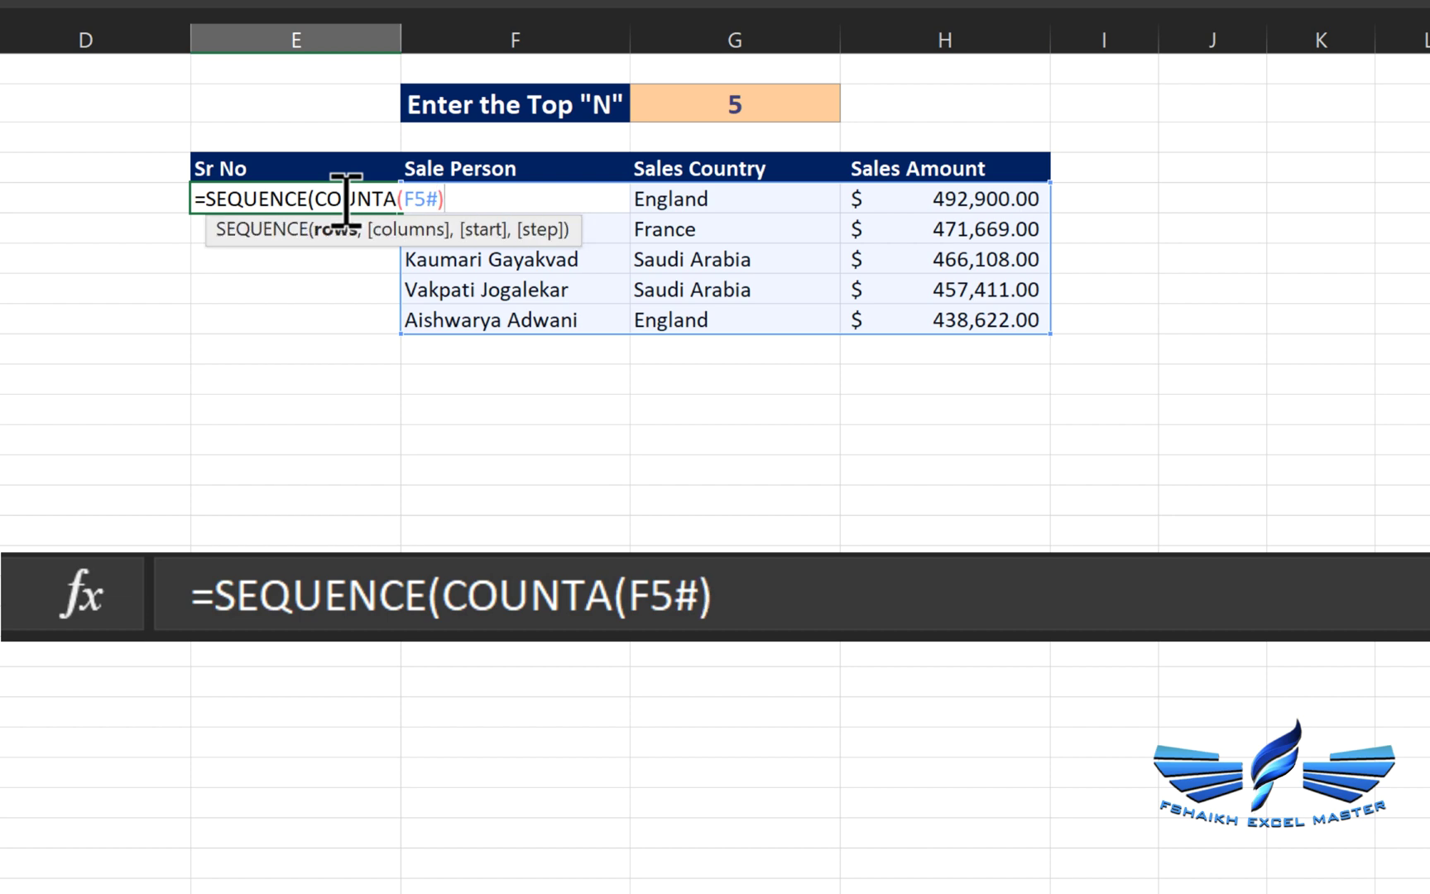
{"action": "type", "text": "/4"}
{"action": "key", "text": "BackSpace"}
{"action": "type", "text": "3"}
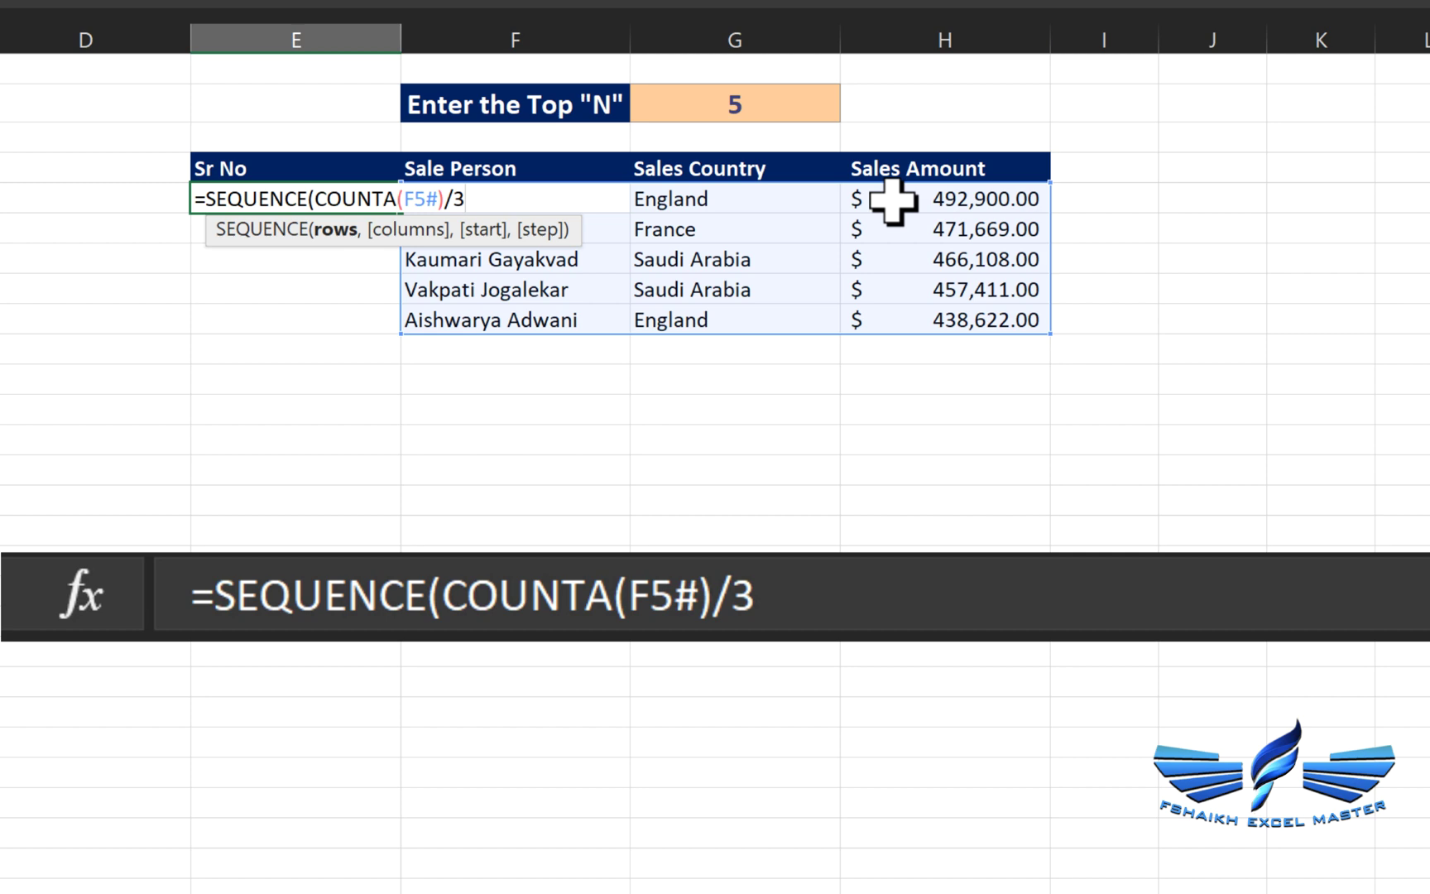
{"action": "type", "text": ","}
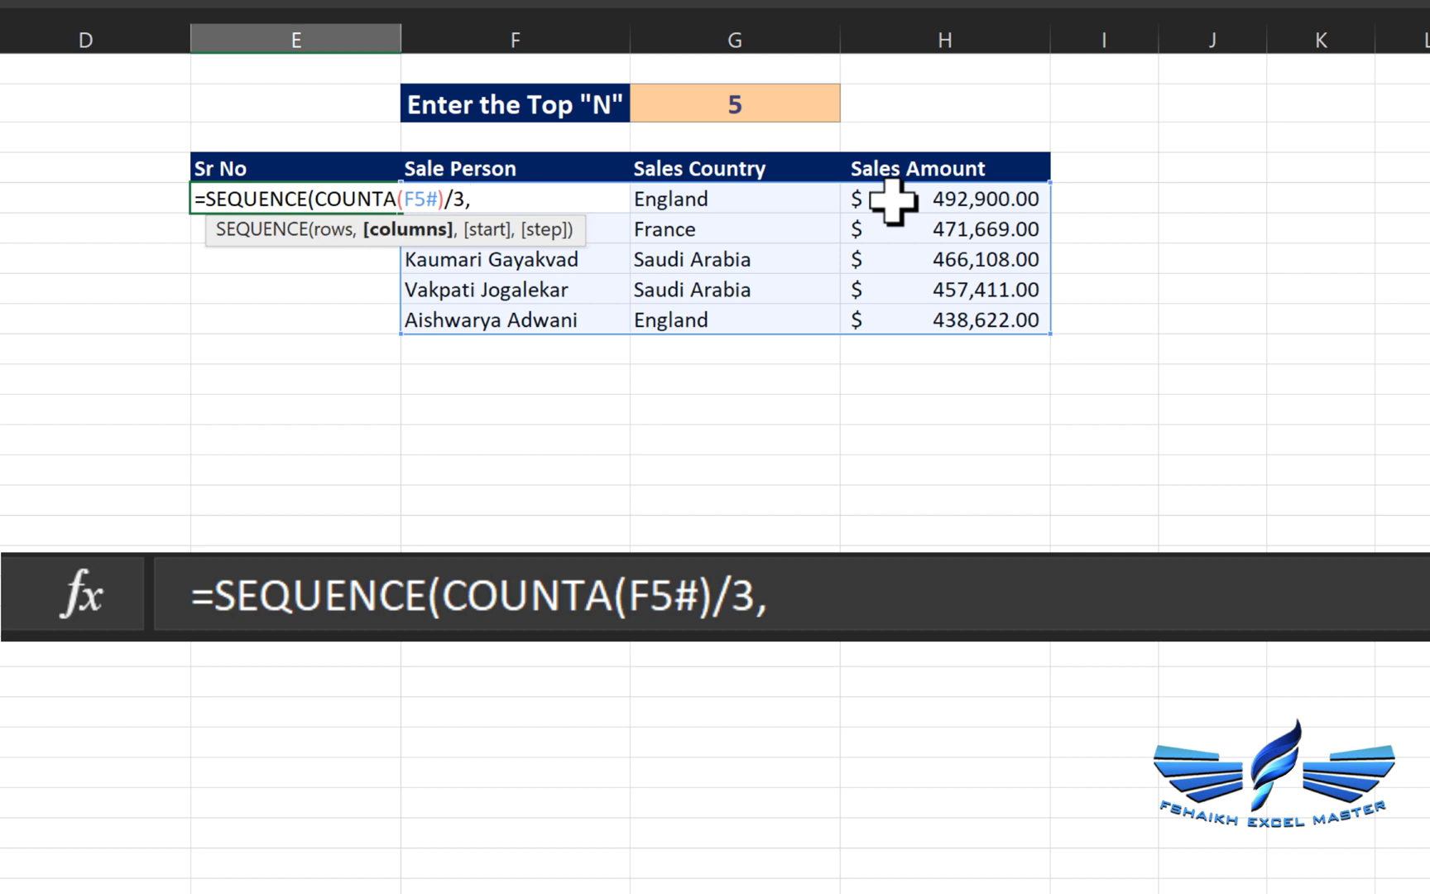
{"action": "type", "text": ",1,1"}
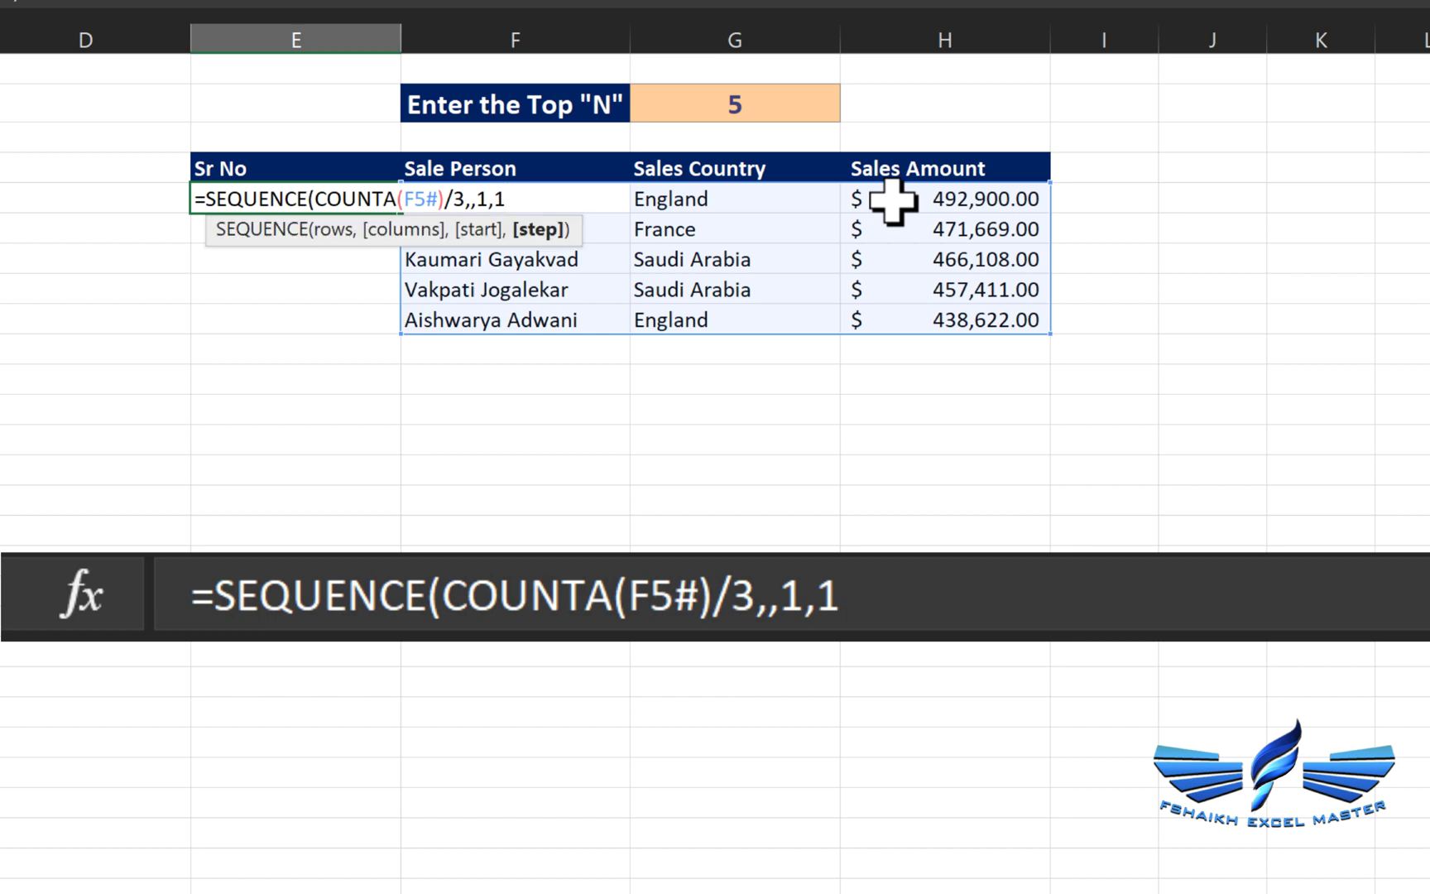
{"action": "type", "text": ")"}
{"action": "key", "text": "Return"}
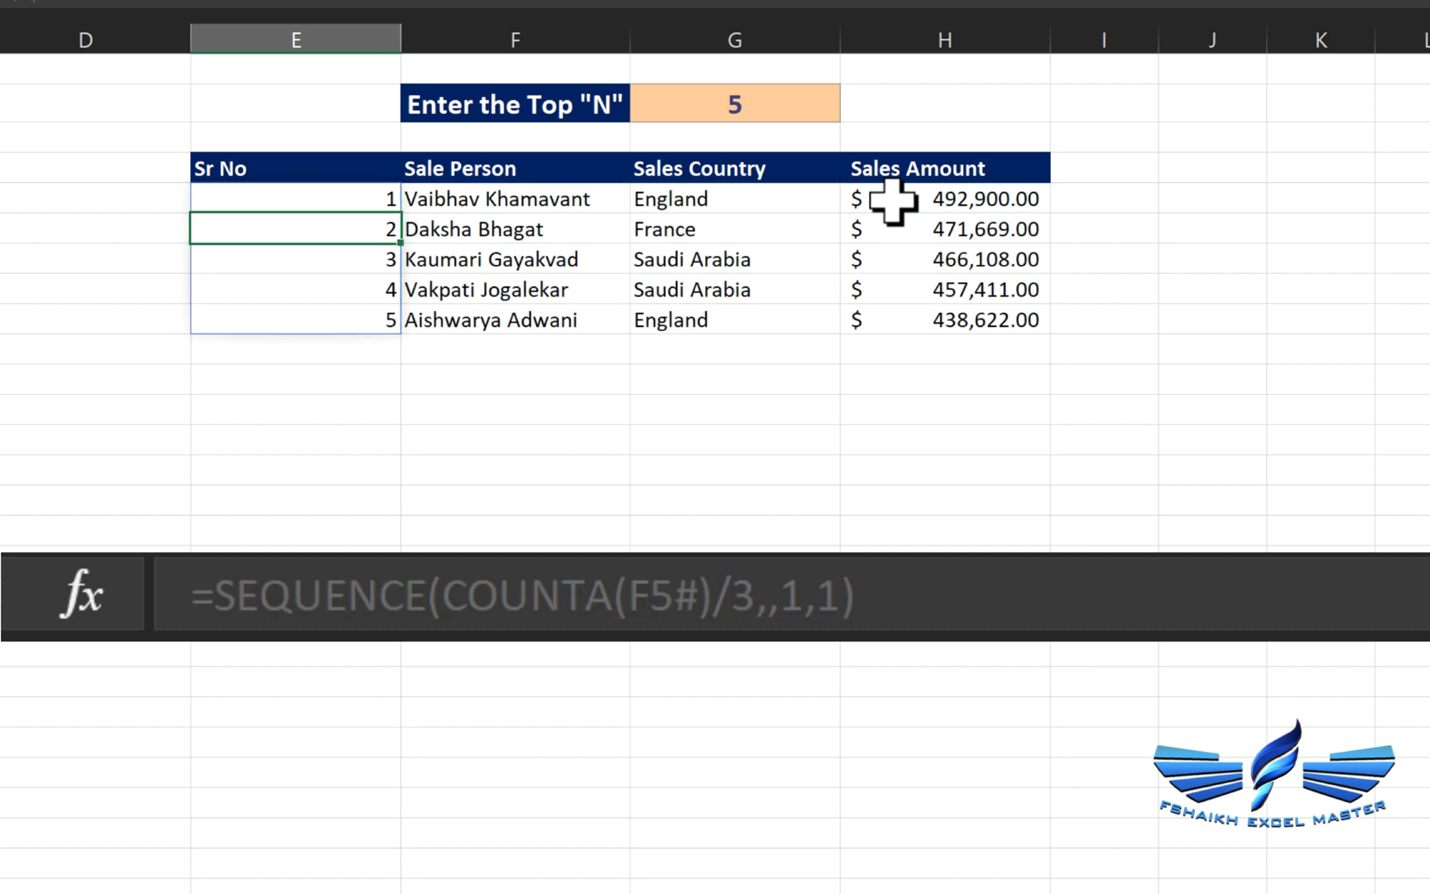
Test the numbering by setting N to 10, then to 4
{"action": "left_click", "coordinate": [781, 103]}
{"action": "type", "text": "10"}
{"action": "key", "text": "Return"}
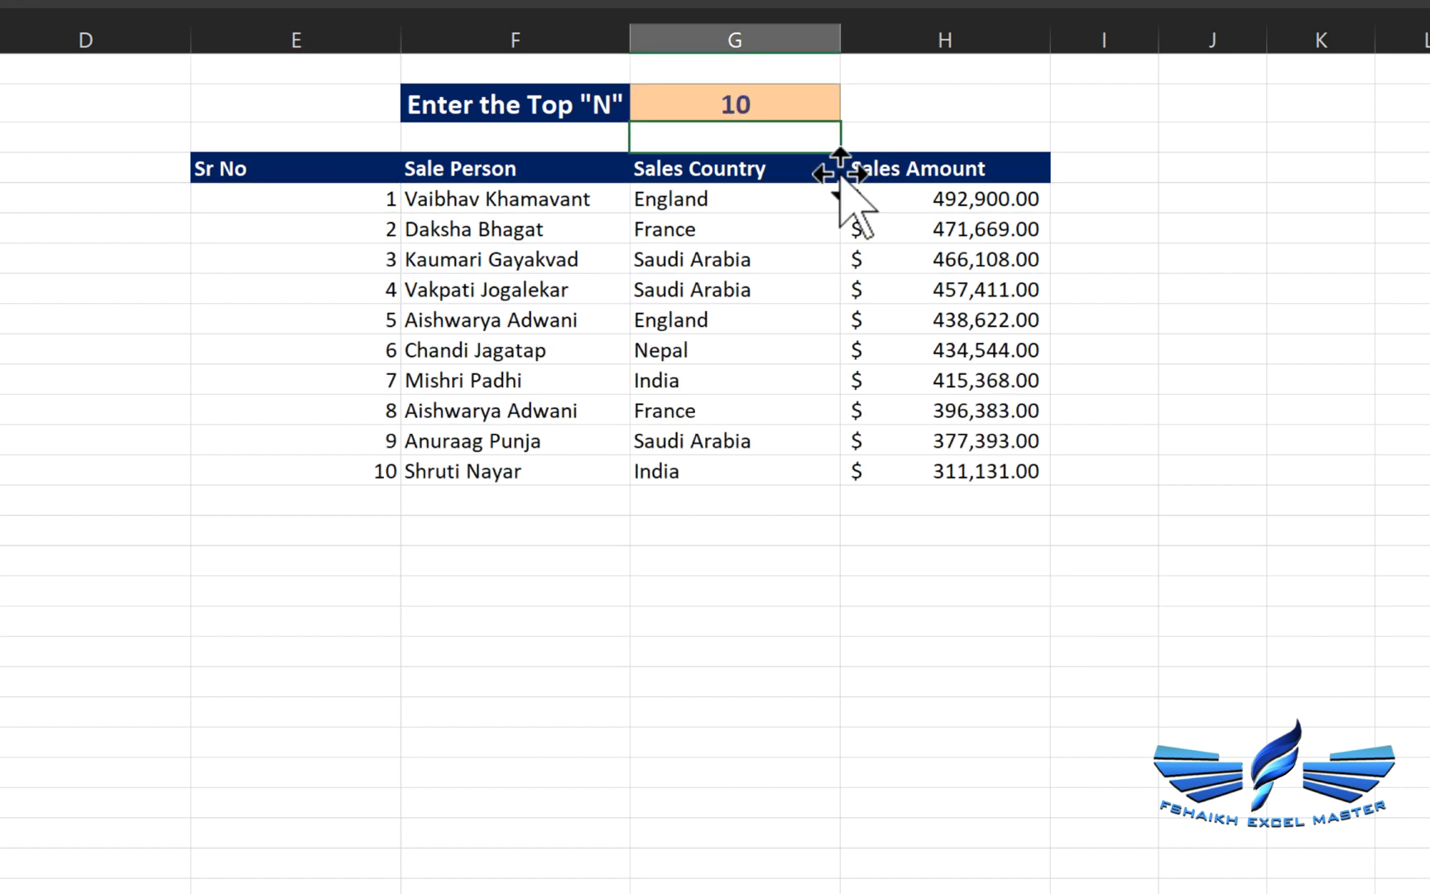
{"action": "left_click", "coordinate": [813, 111]}
{"action": "type", "text": "4"}
{"action": "key", "text": "Return"}
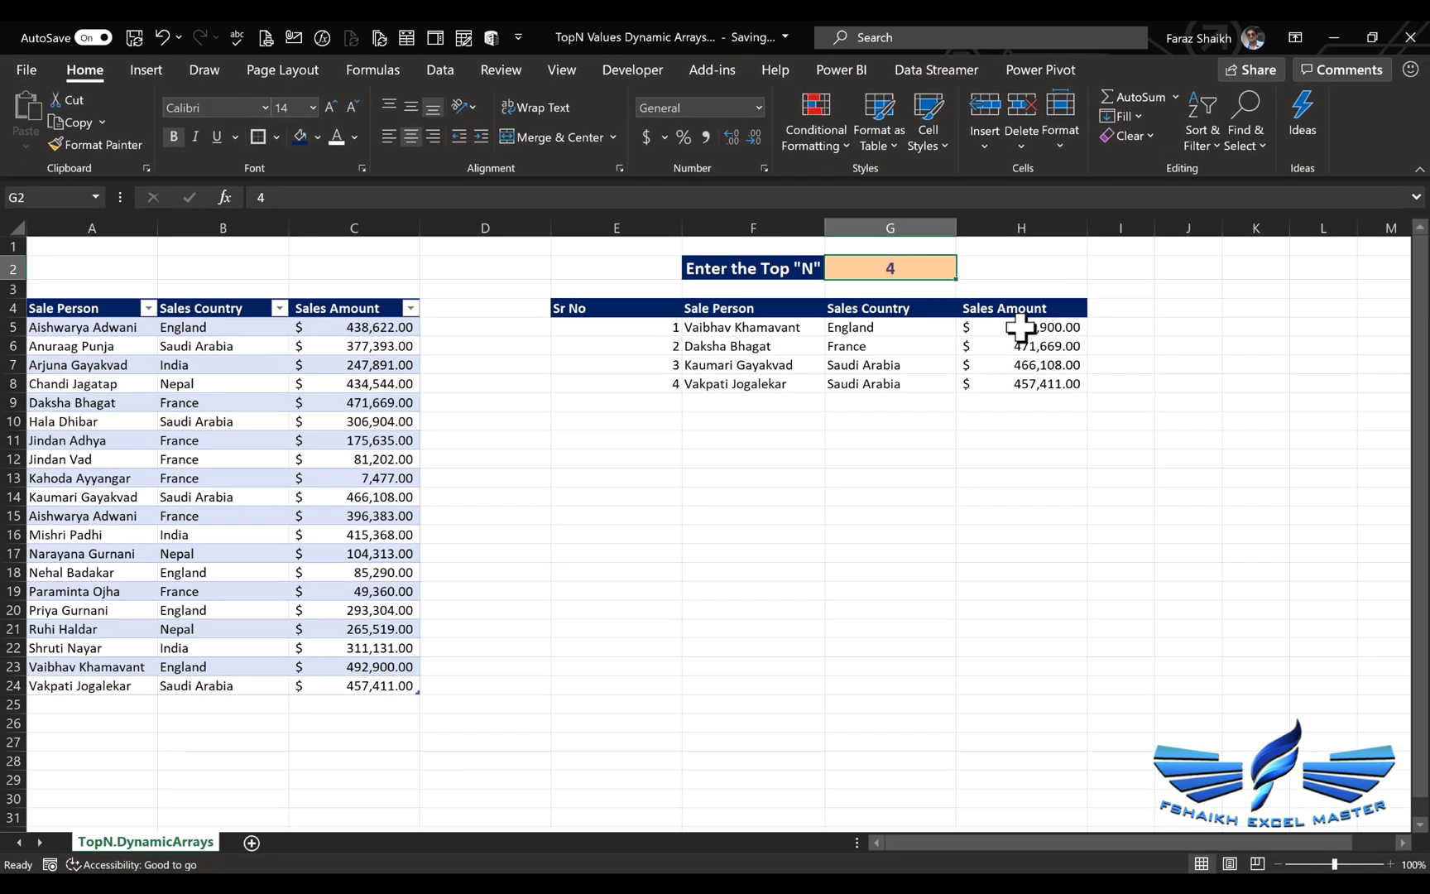
Apply green gradient data bars to the Sales Amount cells H5:H24
{"action": "left_click", "coordinate": [943, 198]}
{"action": "left_click_drag", "start_coordinate": [1009, 325], "coordinate": [995, 681]}
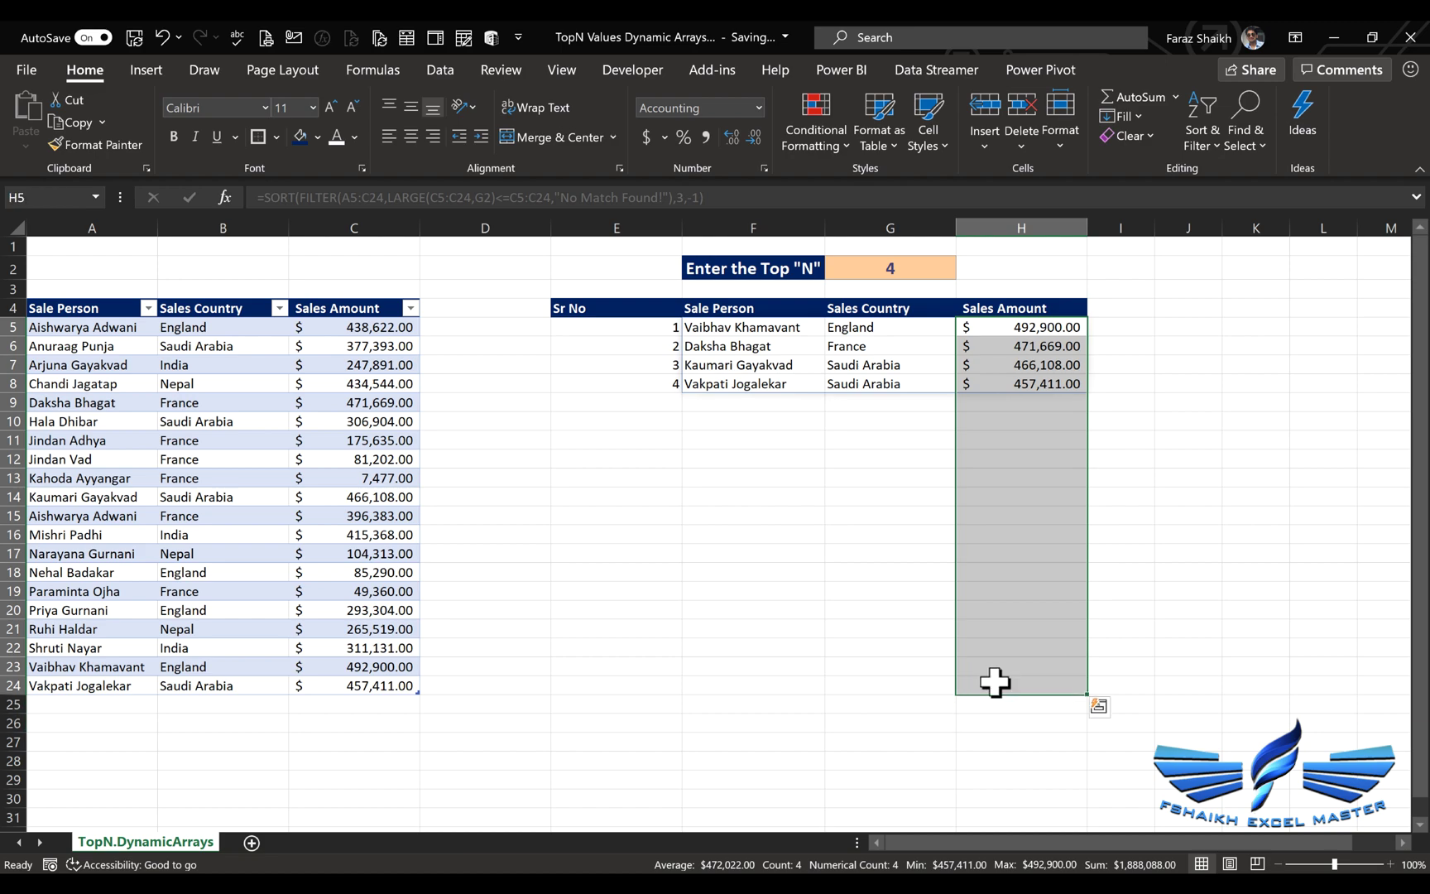
{"action": "left_click", "coordinate": [831, 131]}
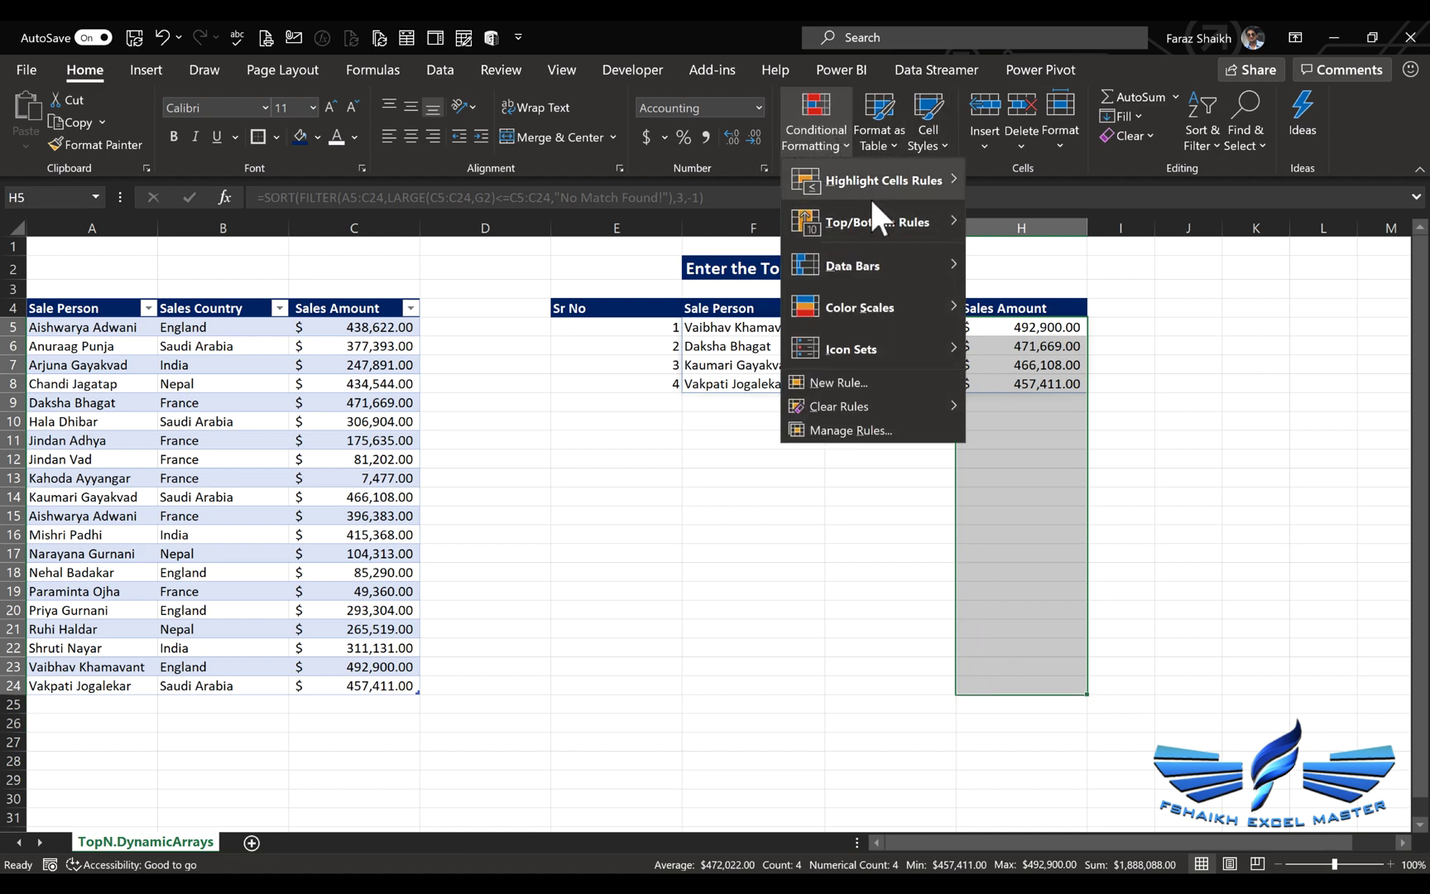
{"action": "mouse_move", "coordinate": [877, 261]}
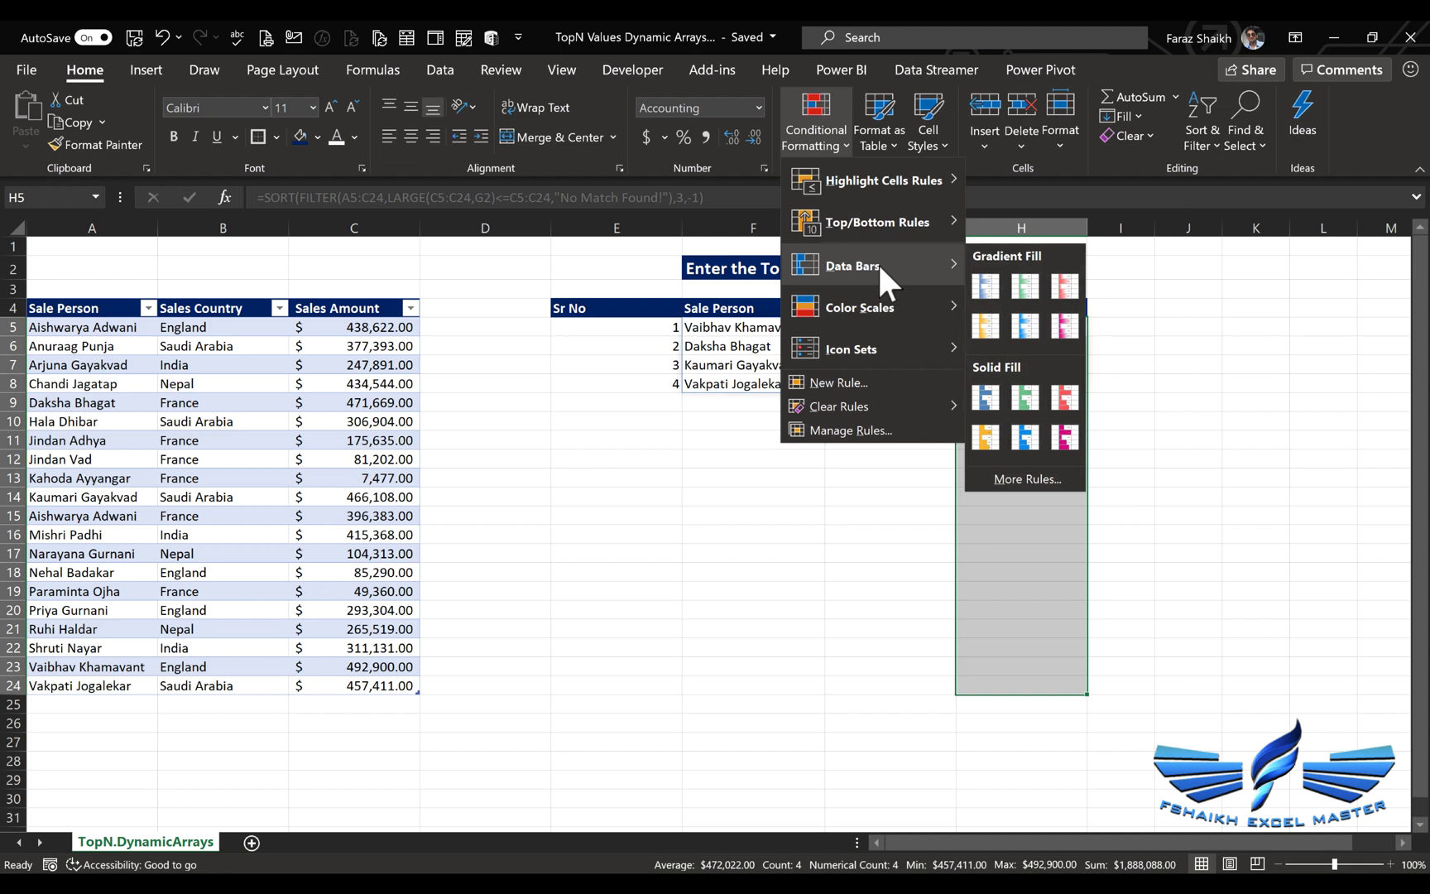
{"action": "left_click", "coordinate": [1025, 284]}
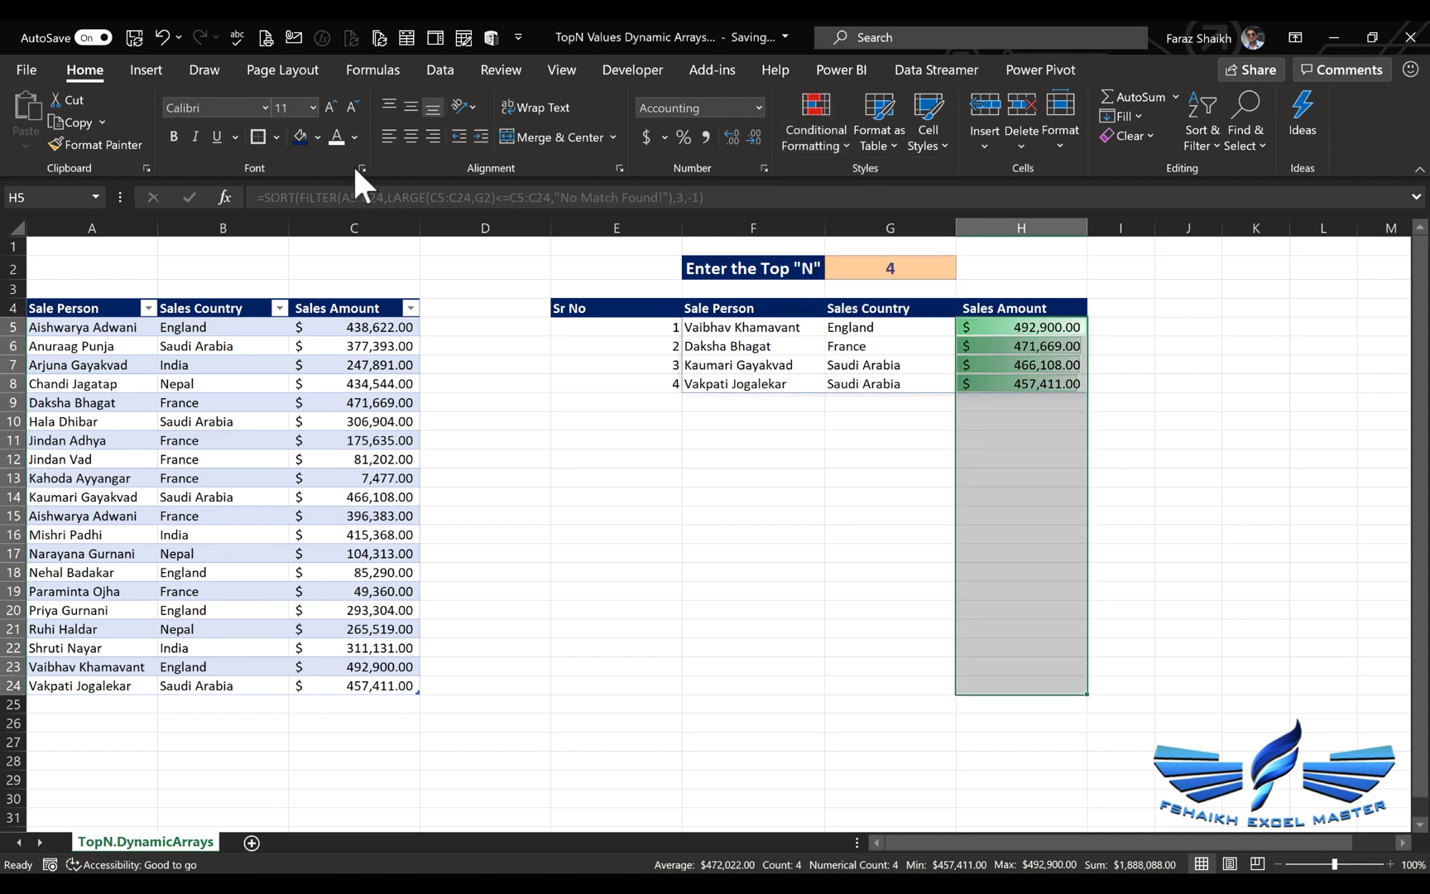
Make the sales amounts bold and narrow the Sr No column
{"action": "left_click", "coordinate": [170, 136]}
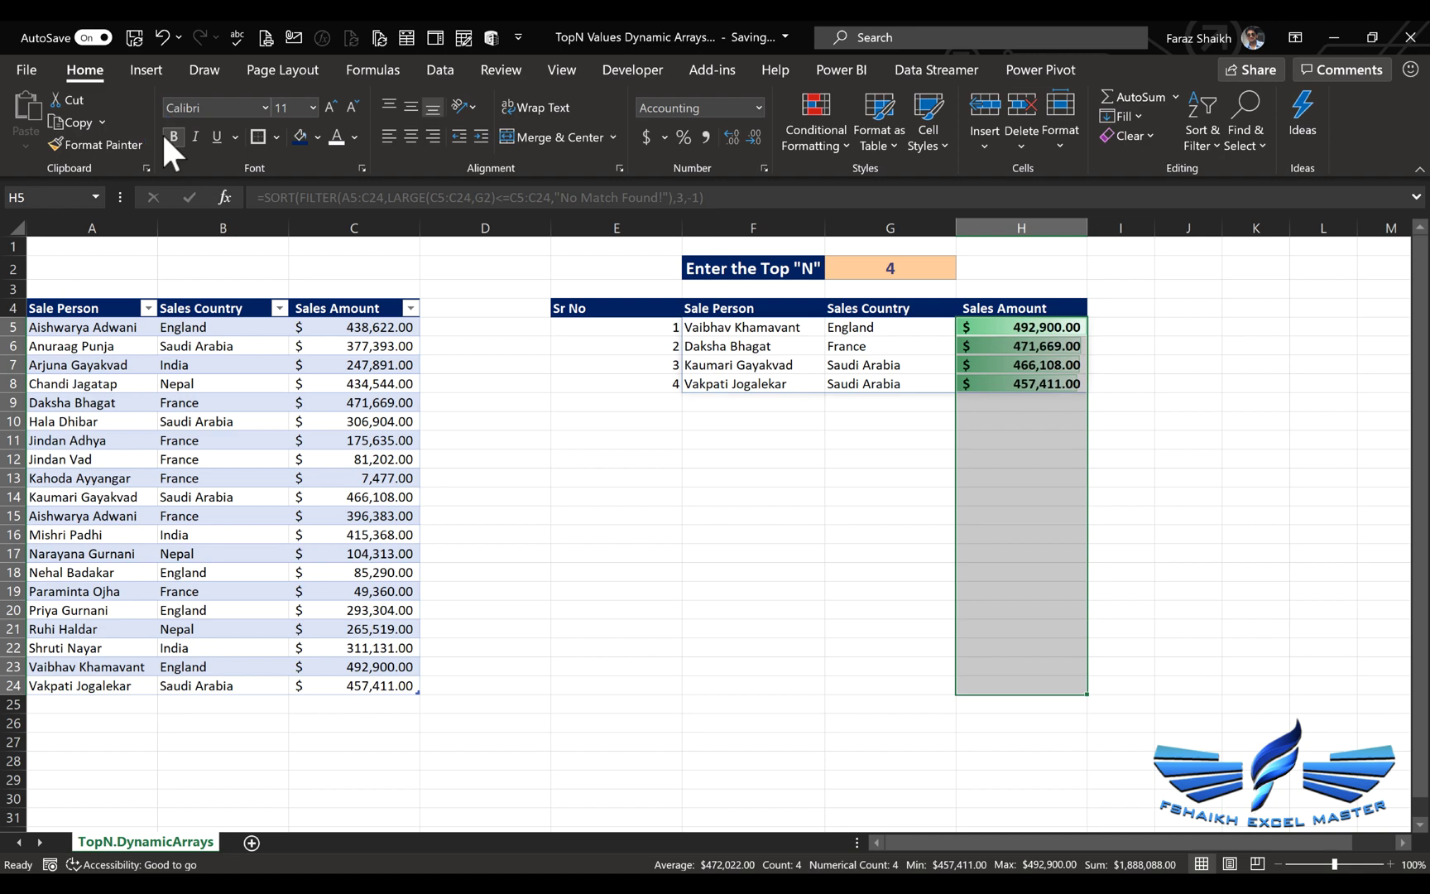
{"action": "left_click", "coordinate": [739, 346]}
{"action": "left_click_drag", "start_coordinate": [678, 229], "coordinate": [626, 229]}
Centre serial numbers E5:E8, then set N in G2 to 5 and finally 10
{"action": "left_click_drag", "start_coordinate": [588, 327], "coordinate": [593, 382]}
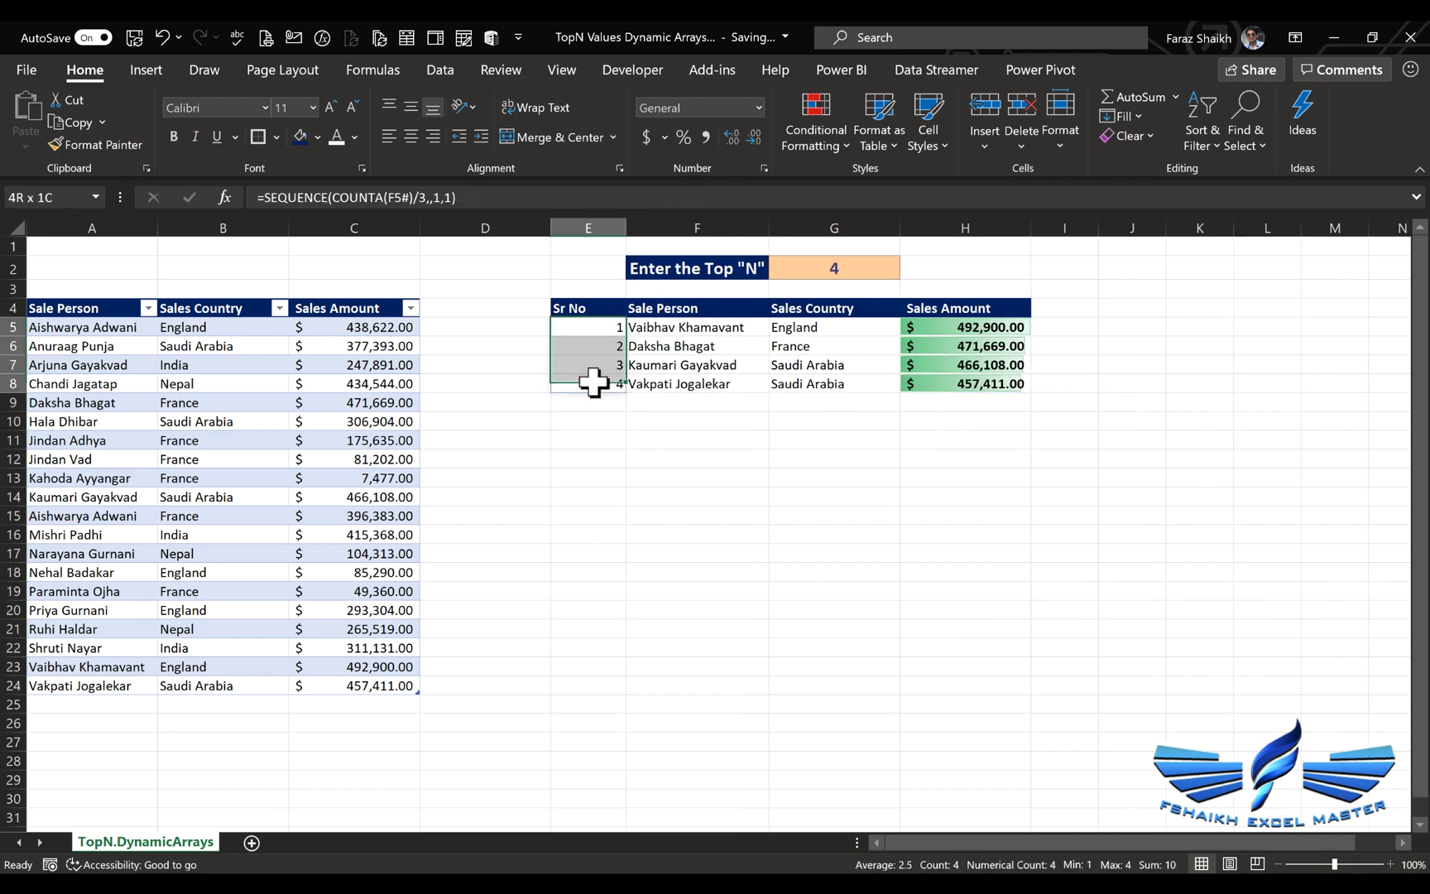
{"action": "left_click", "coordinate": [411, 137]}
{"action": "left_click", "coordinate": [835, 268]}
{"action": "type", "text": "5"}
{"action": "key", "text": "Return"}
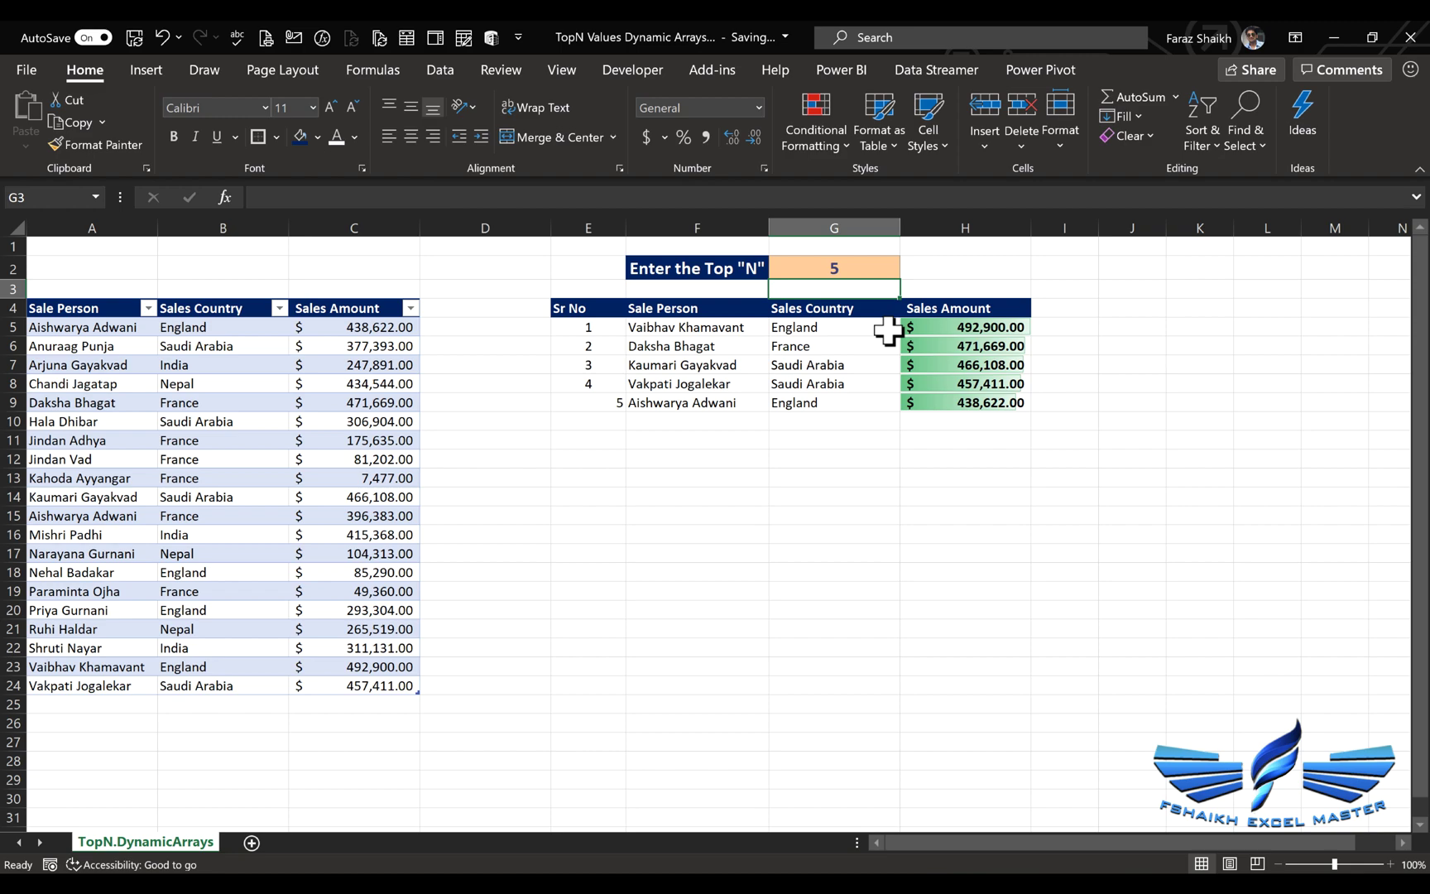
{"action": "left_click", "coordinate": [874, 262]}
{"action": "type", "text": "10"}
{"action": "key", "text": "Return"}
{"action": "left_click", "coordinate": [874, 262]}
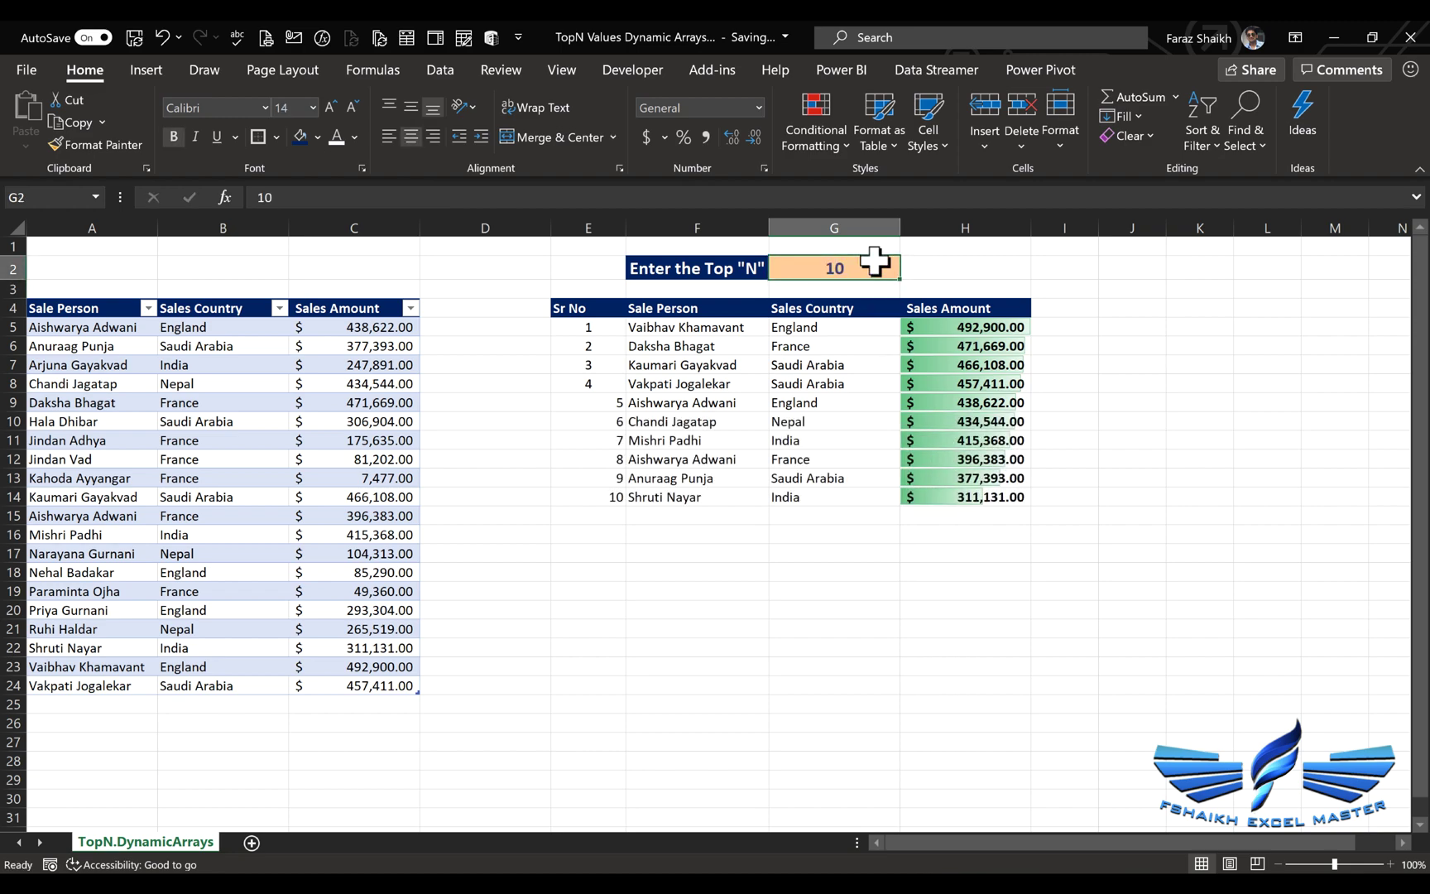